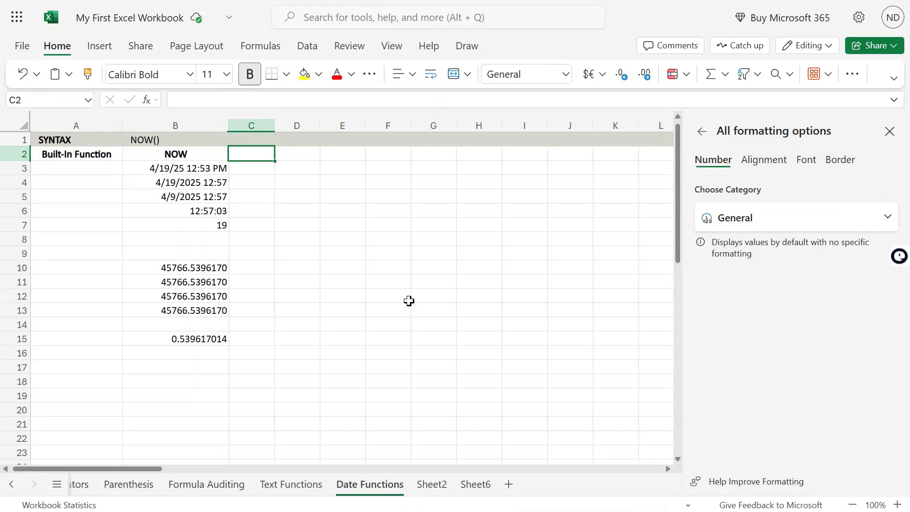
# Enter the heading TODAY in cell C2, beside the NOW heading
pyautogui.write('T')
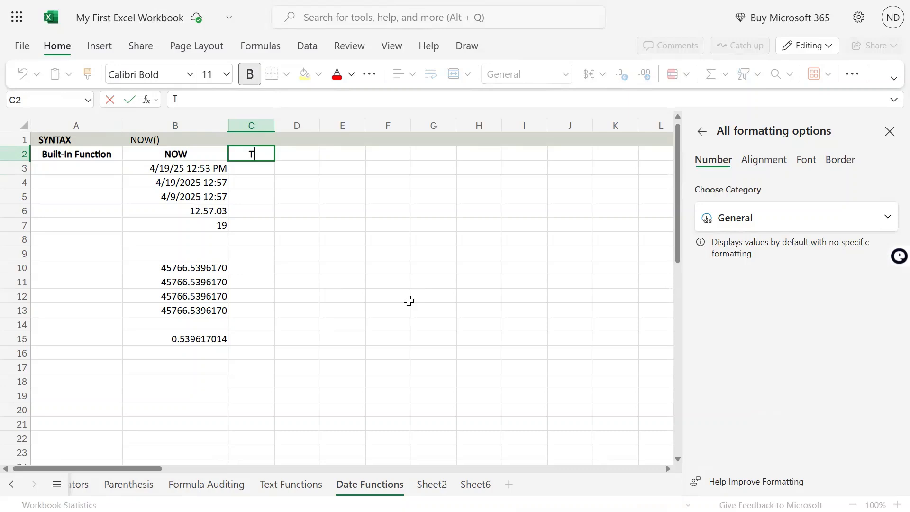
pyautogui.write('ODAY')
pyautogui.press('Return')
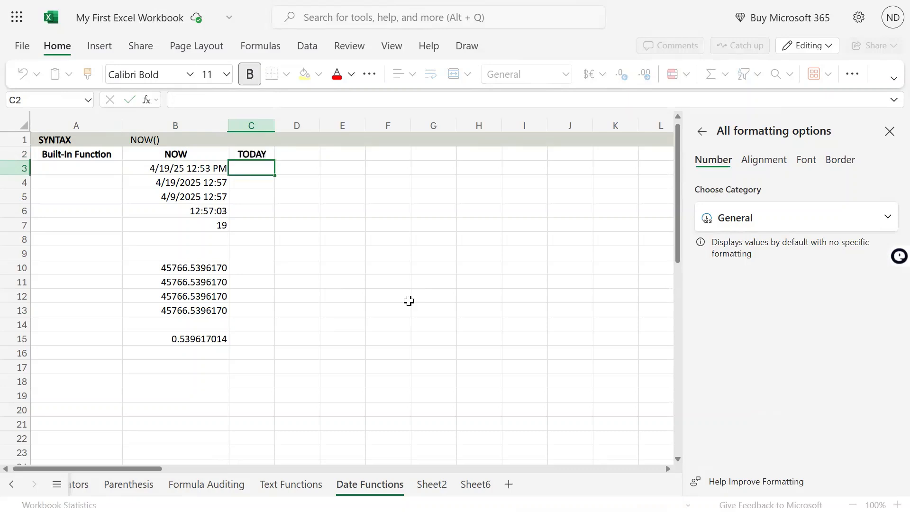
# Enter the syntax text TODAY() in cell C1, above the TODAY heading
pyautogui.press('Up')
pyautogui.press('Up')
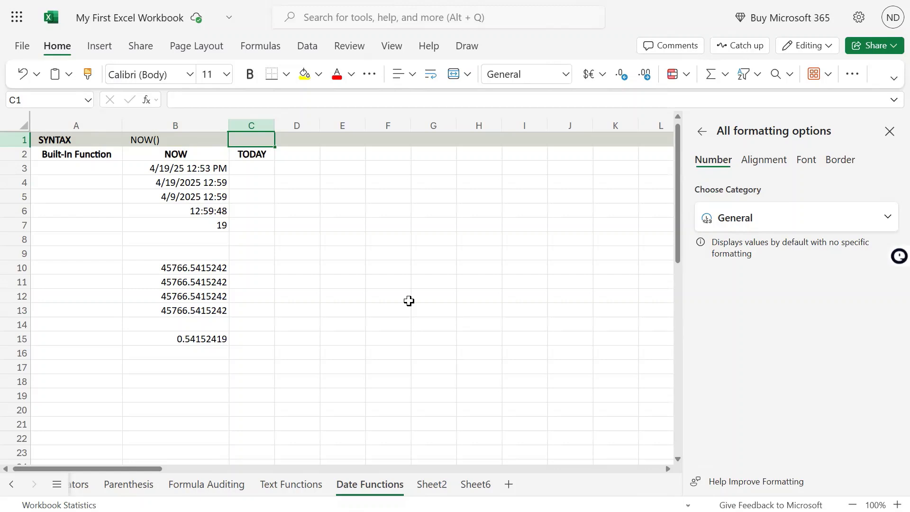
pyautogui.write('=')
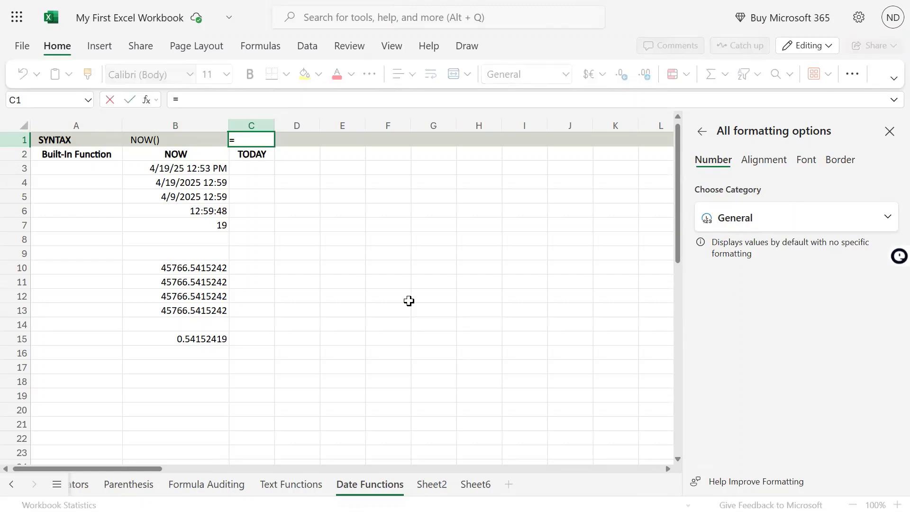
pyautogui.press('BackSpace')
pyautogui.write('TODAY')
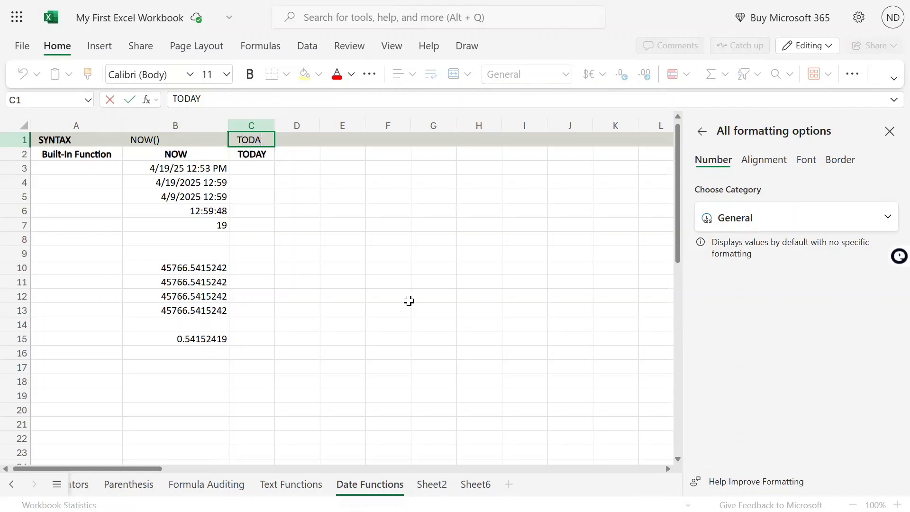
pyautogui.write('()')
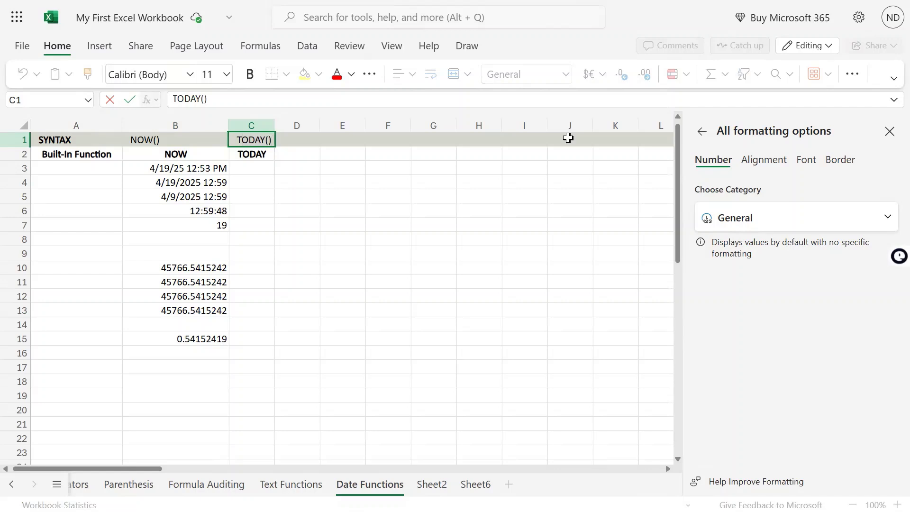
pyautogui.click(488, 6)
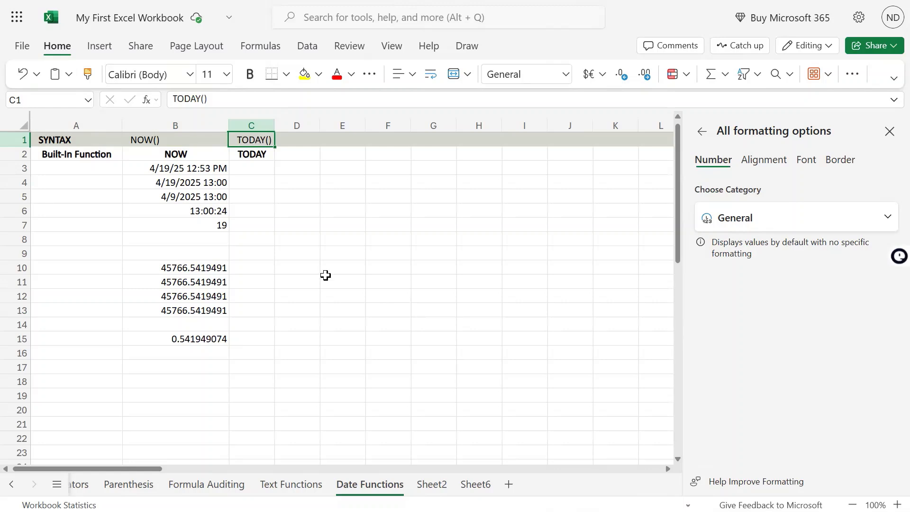
# Enter the formula =today() in cell C3, under the TODAY heading
pyautogui.press('Down')
pyautogui.press('Down')
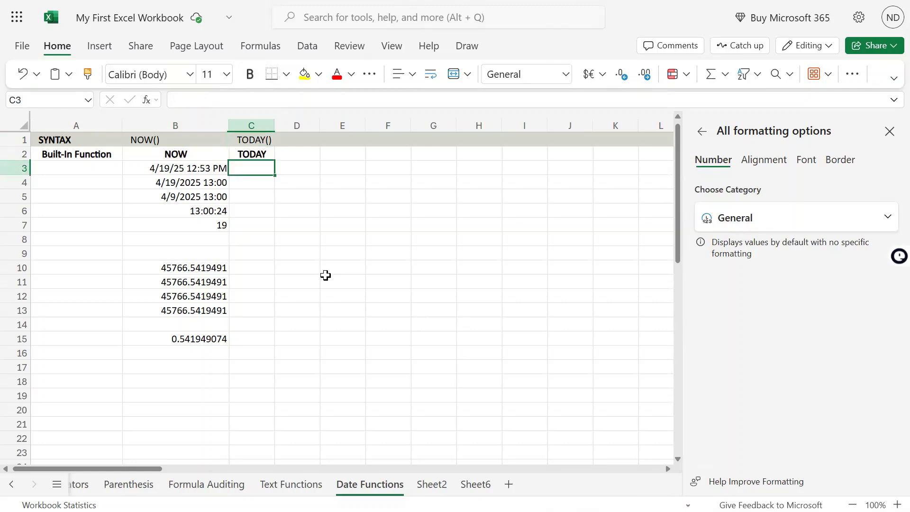
pyautogui.write('=to')
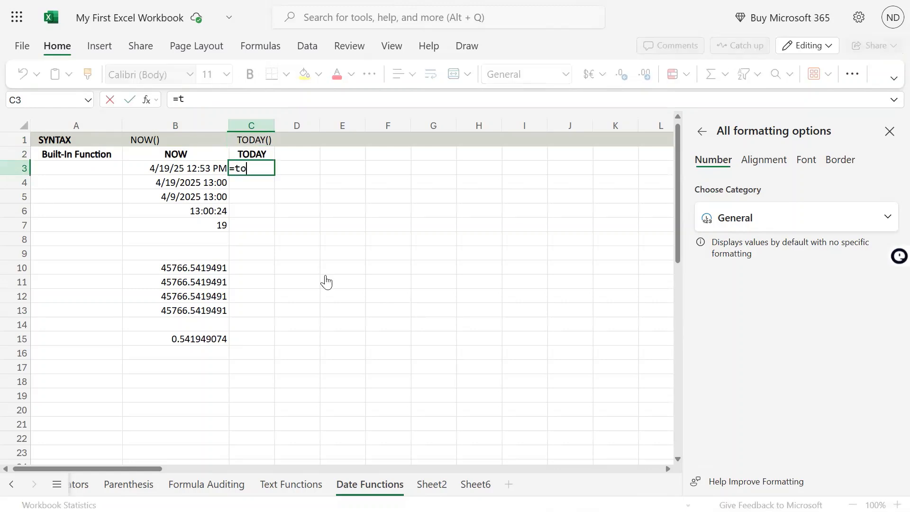
pyautogui.press('BackSpace')
pyautogui.press('BackSpace')
pyautogui.press('BackSpace')
pyautogui.write('=today')
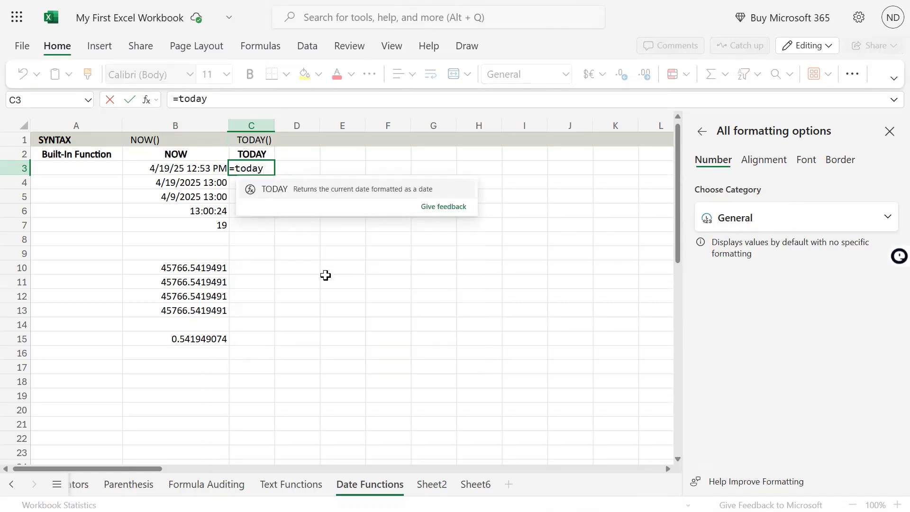
pyautogui.write('()')
pyautogui.press('Return')
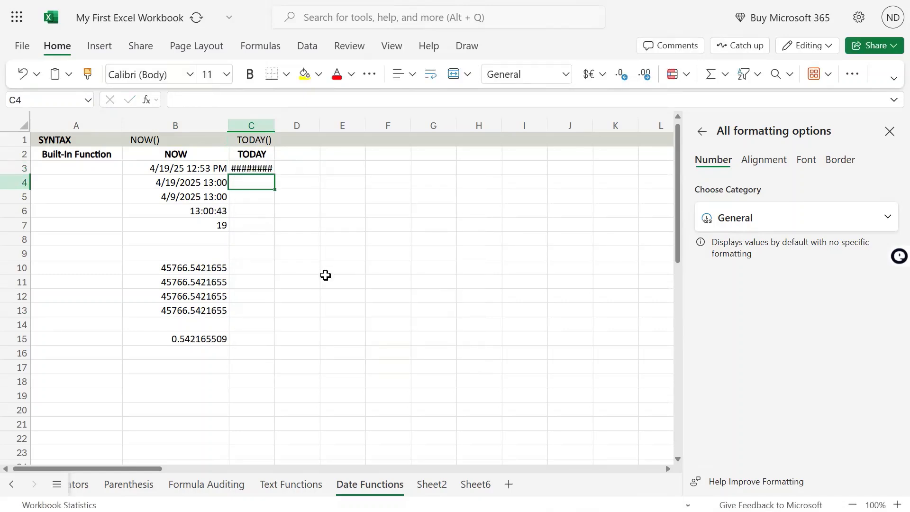
# Widen column C enough to display the full date in C3
pyautogui.press('Up')
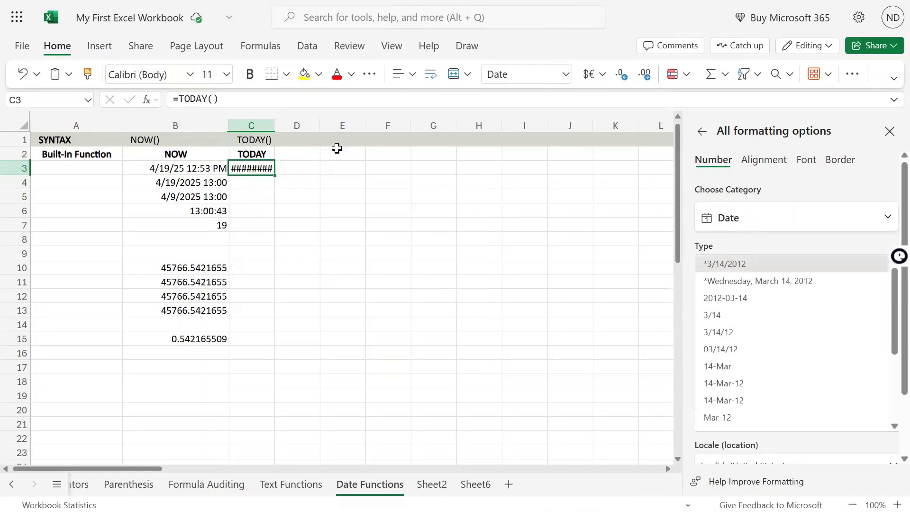
pyautogui.doubleClick(275, 125)
pyautogui.moveTo(279, 125); pyautogui.dragTo(300, 125)
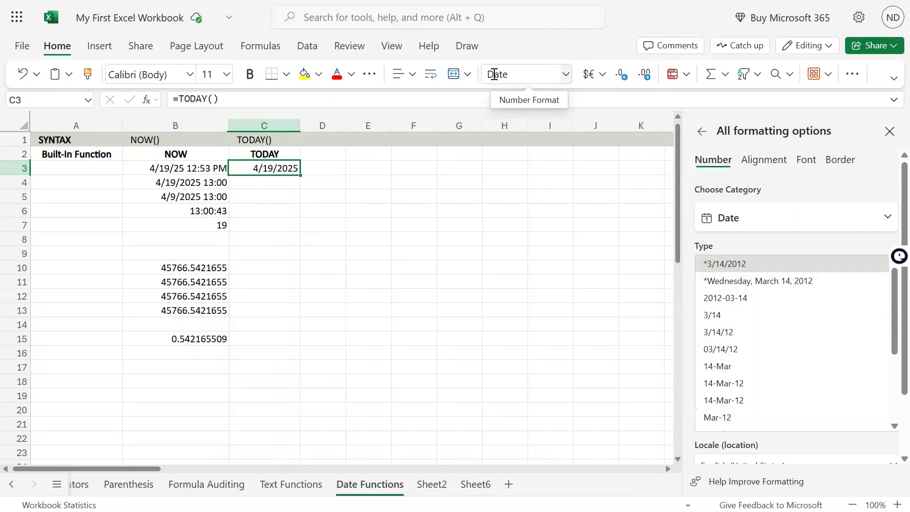
# Try the General and Number formats on the TODAY result in C3
pyautogui.click(566, 74)
pyautogui.click(546, 96)
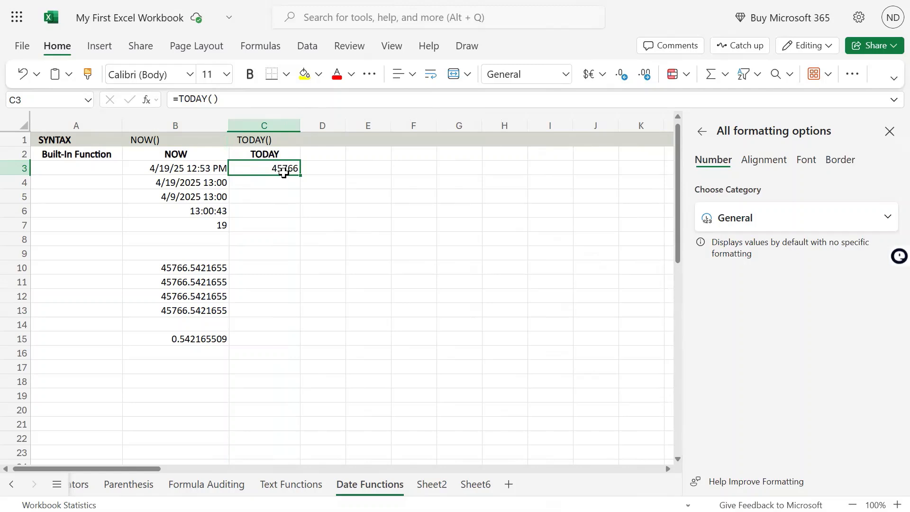
pyautogui.click(565, 74)
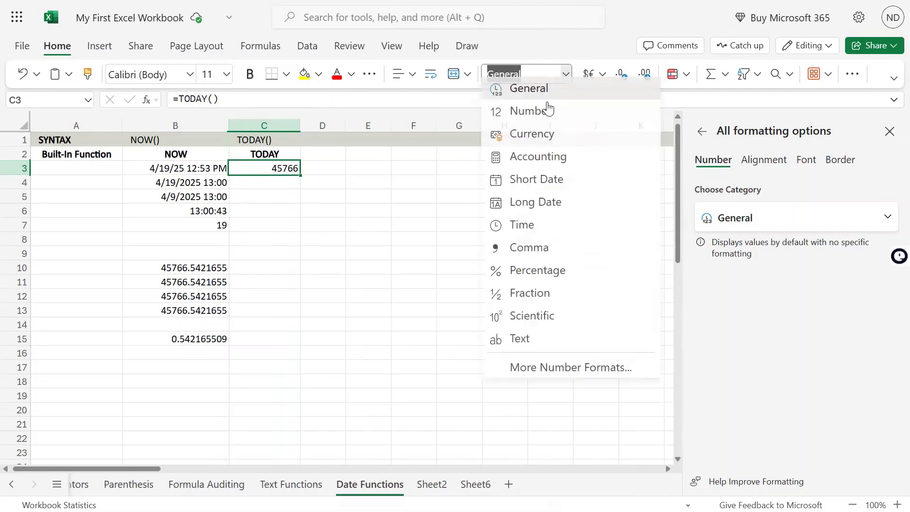
pyautogui.click(540, 110)
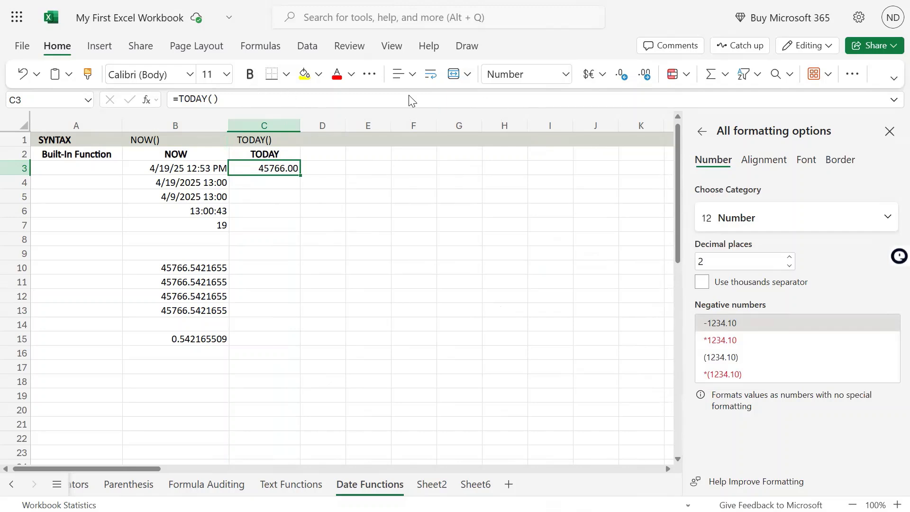
# Apply the Long Date format to C3 and fit column C to its contents
pyautogui.click(566, 75)
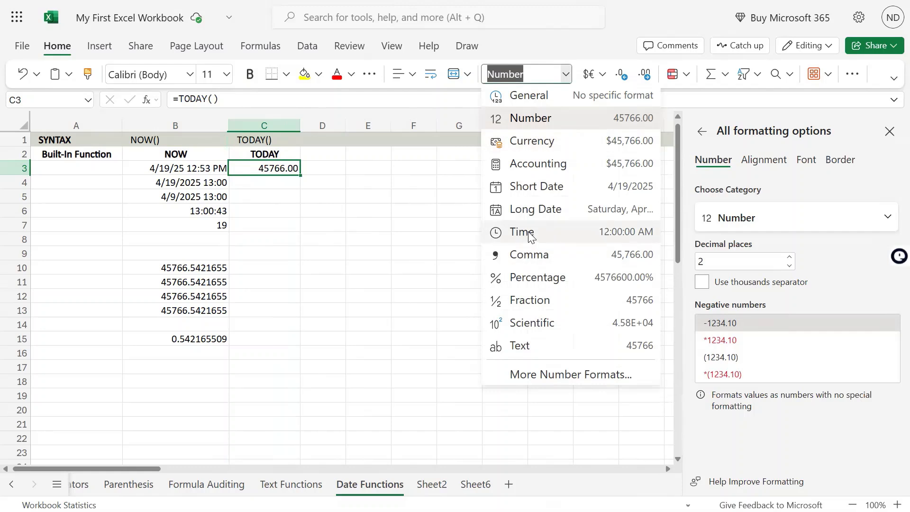
pyautogui.click(536, 209)
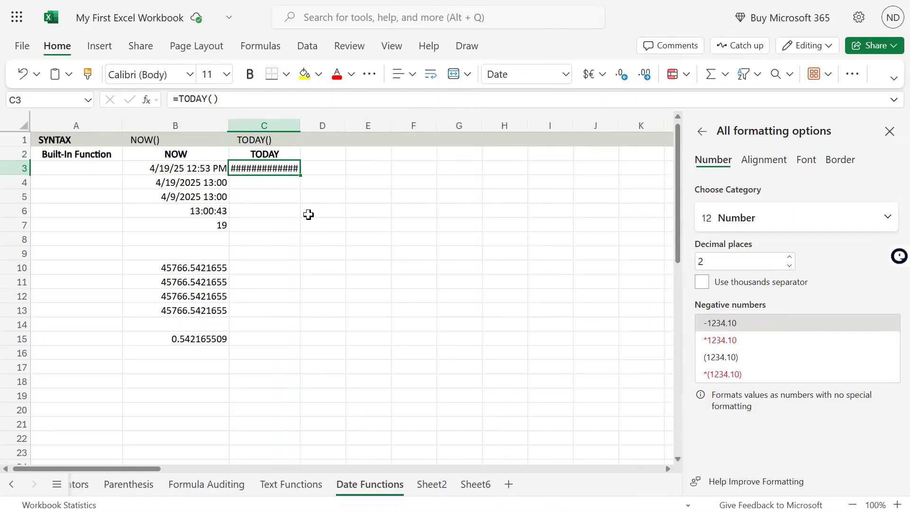
pyautogui.doubleClick(299, 125)
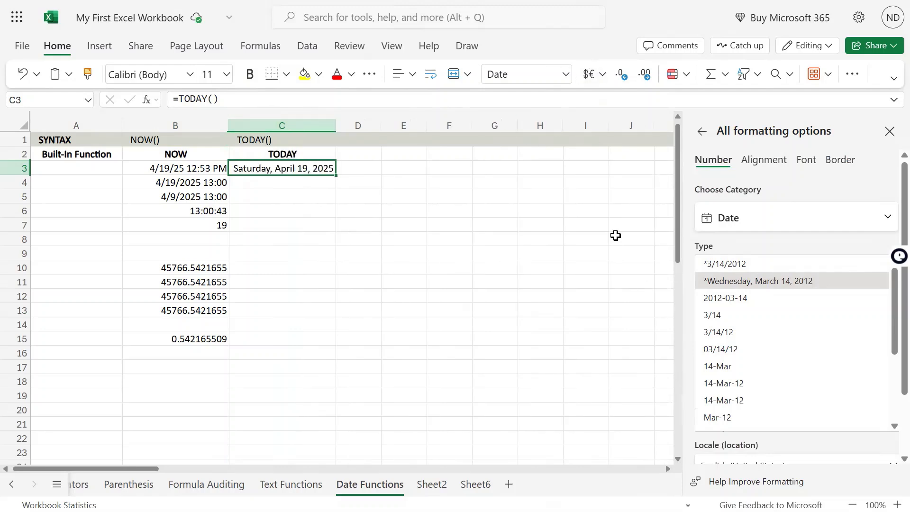
# Set C3 to the Short Date format and narrow column C slightly
pyautogui.click(565, 74)
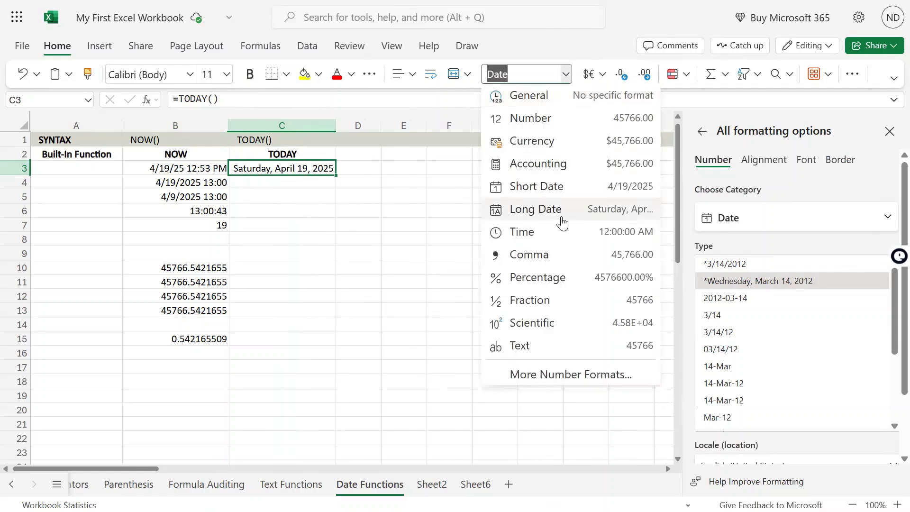
pyautogui.click(550, 186)
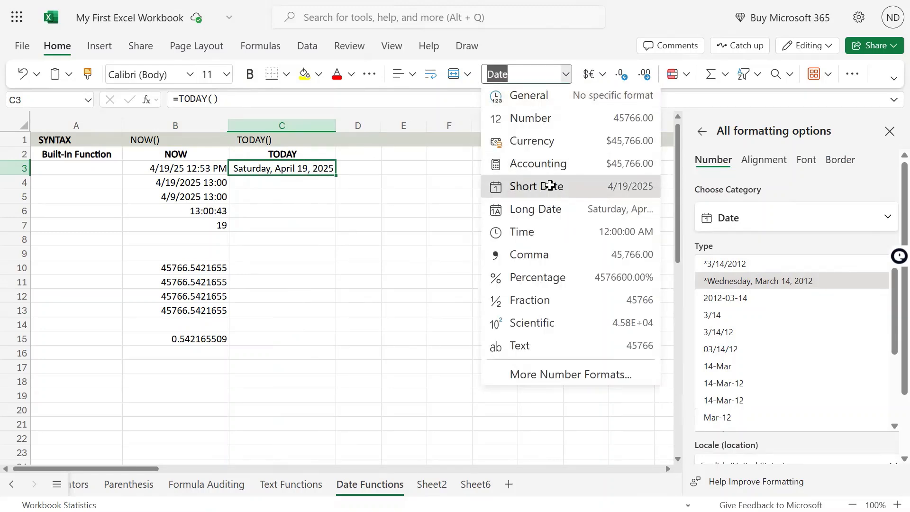
pyautogui.click(313, 208)
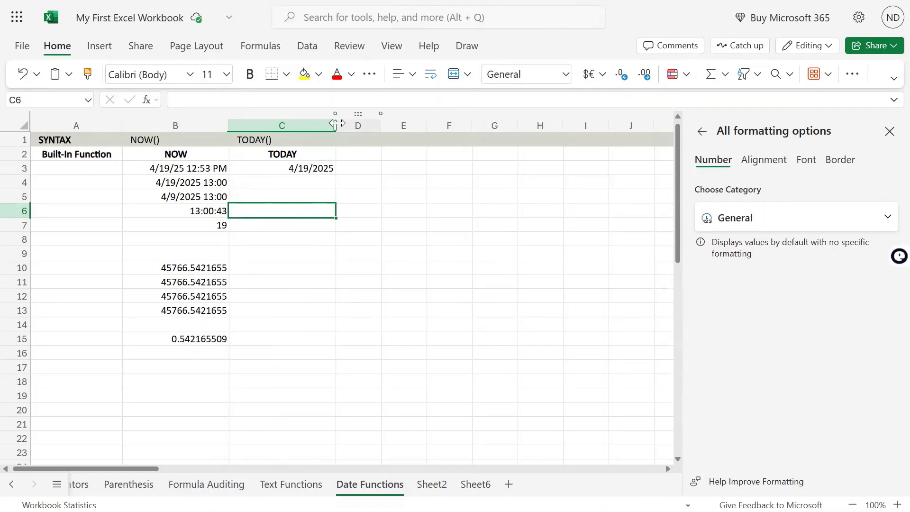
pyautogui.moveTo(337, 123)
pyautogui.mouseDown()
pyautogui.moveTo(280, 124)
pyautogui.moveTo(326, 126)
pyautogui.mouseUp()
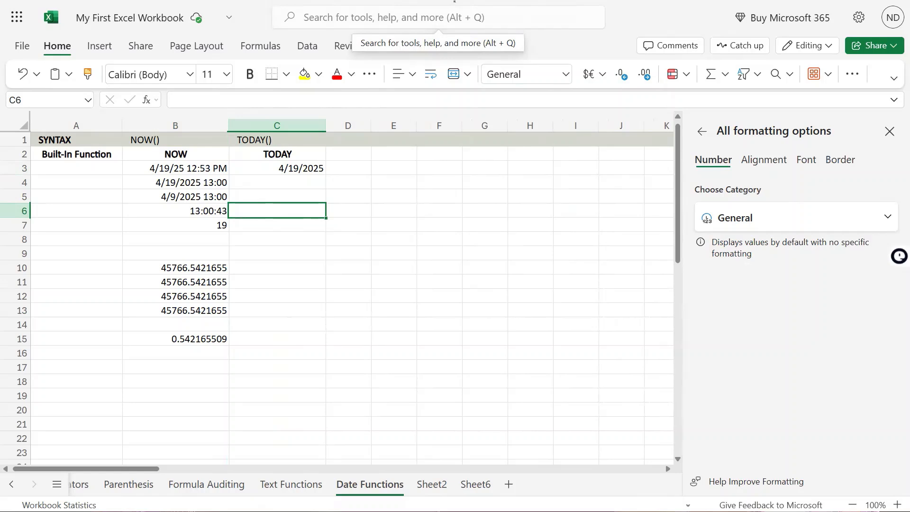
pyautogui.click(306, 168)
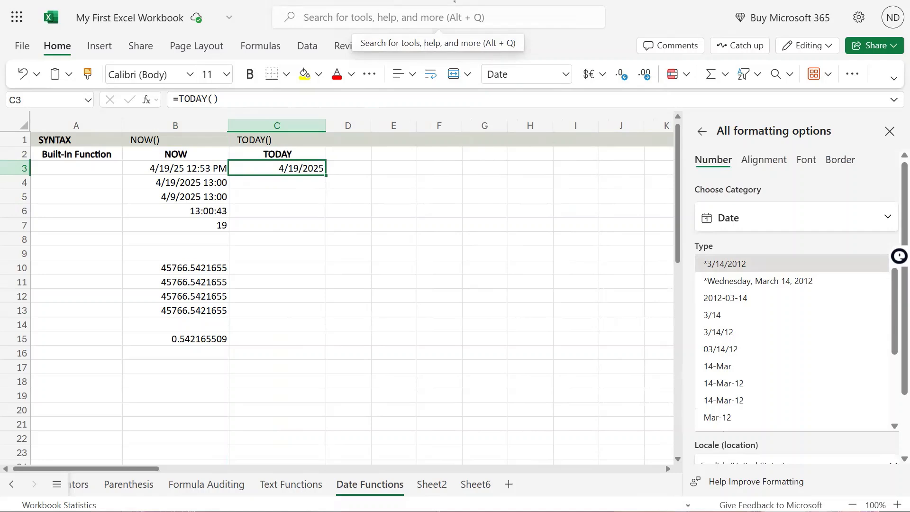
pyautogui.click(566, 74)
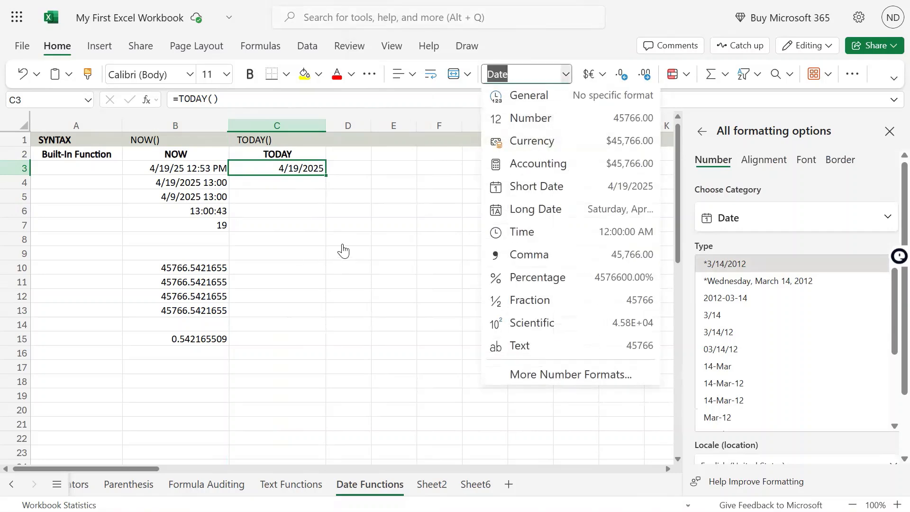
pyautogui.click(310, 171)
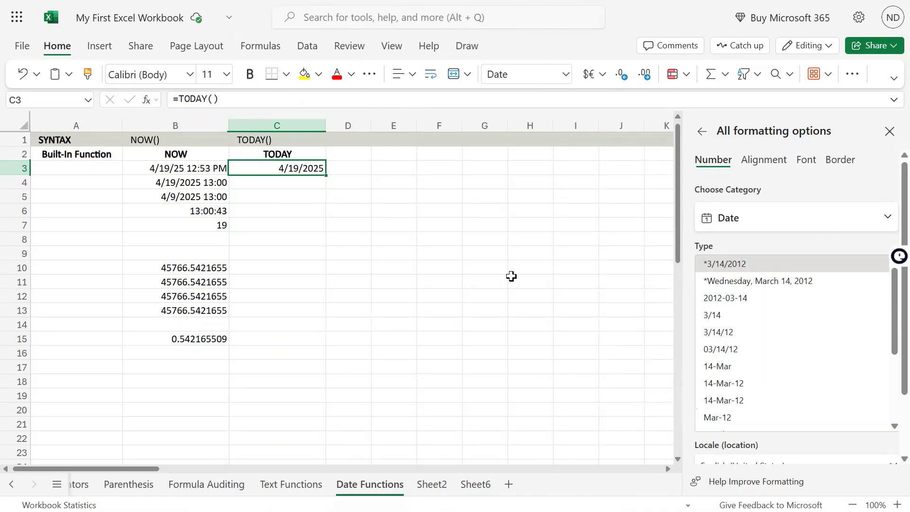
# Copy the TODAY formula cell C3 and paste only its value into D3
pyautogui.press('Right')
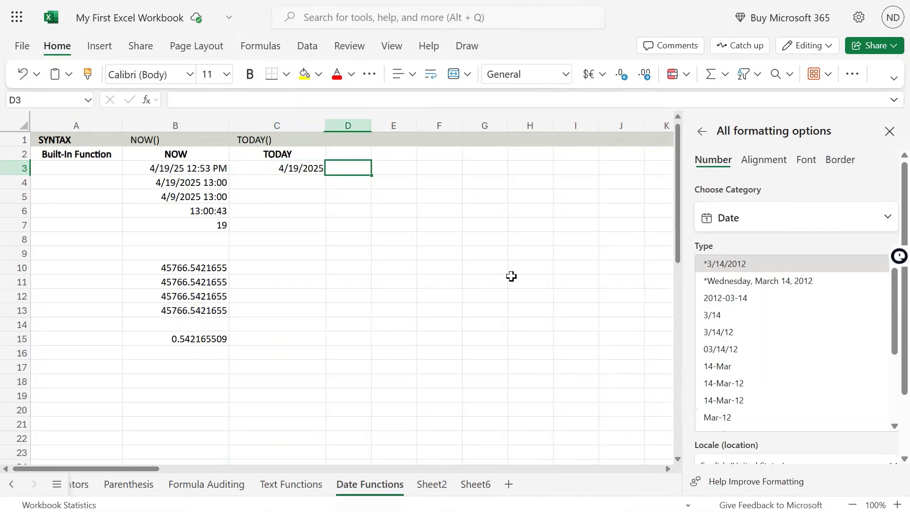
pyautogui.press('Left')
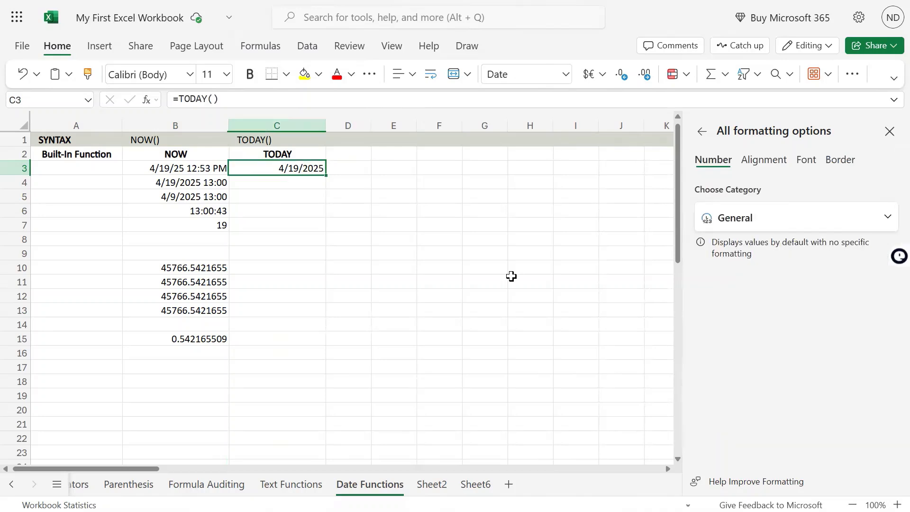
pyautogui.press('Right')
pyautogui.press('Left')
pyautogui.hotkey('ctrl', 'c')
pyautogui.press('Right')
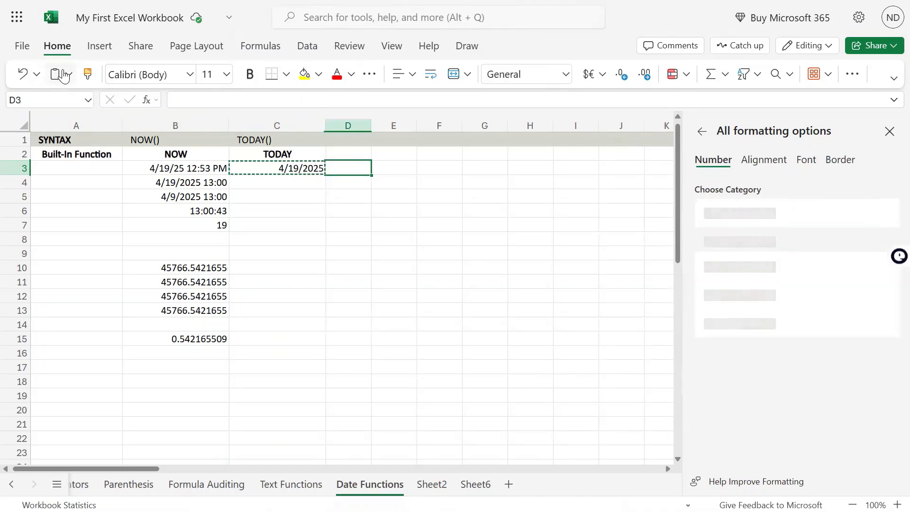
pyautogui.click(68, 74)
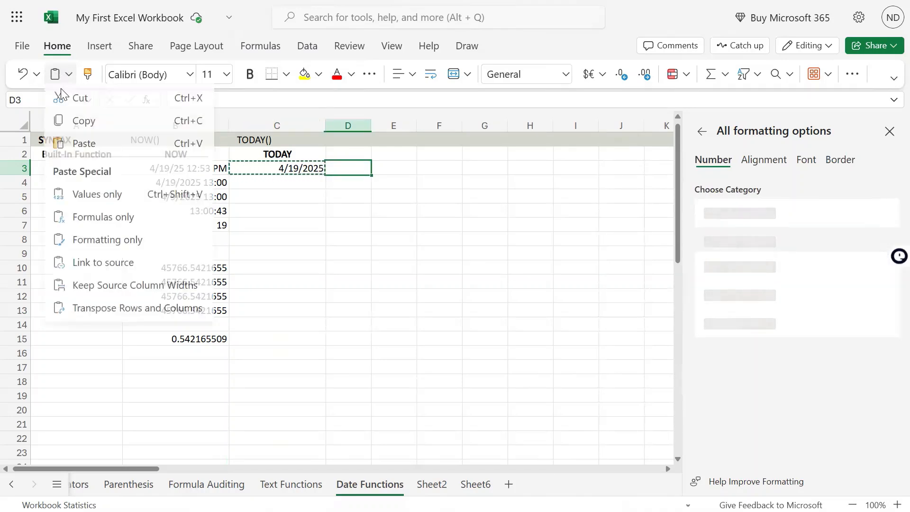
pyautogui.click(111, 197)
pyautogui.click(109, 195)
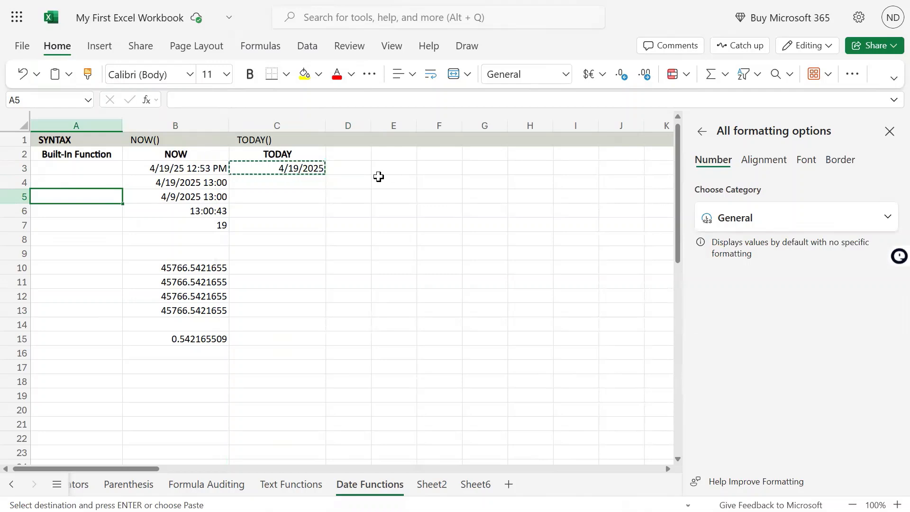
pyautogui.click(322, 169)
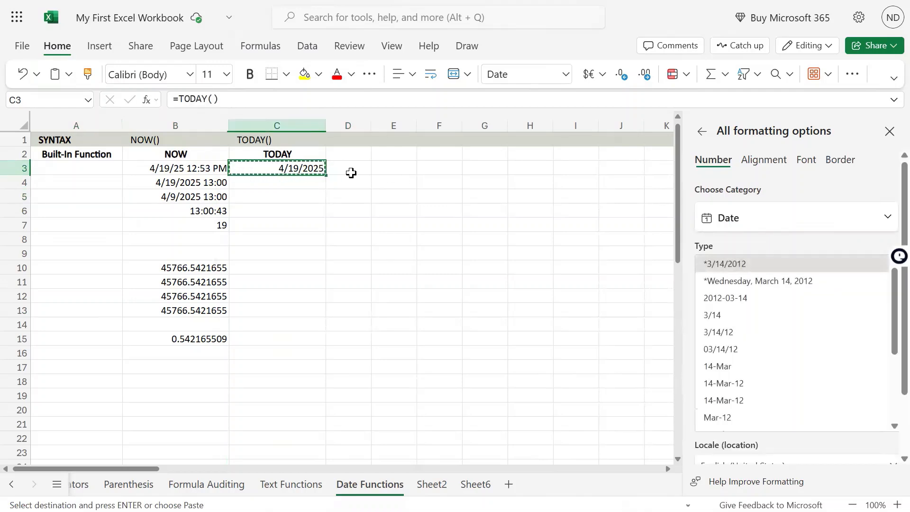
pyautogui.click(350, 171)
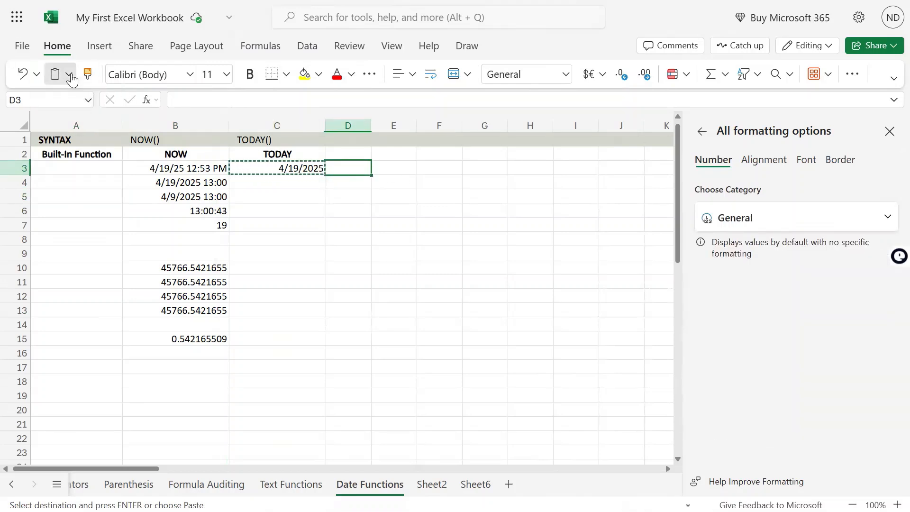
pyautogui.click(68, 74)
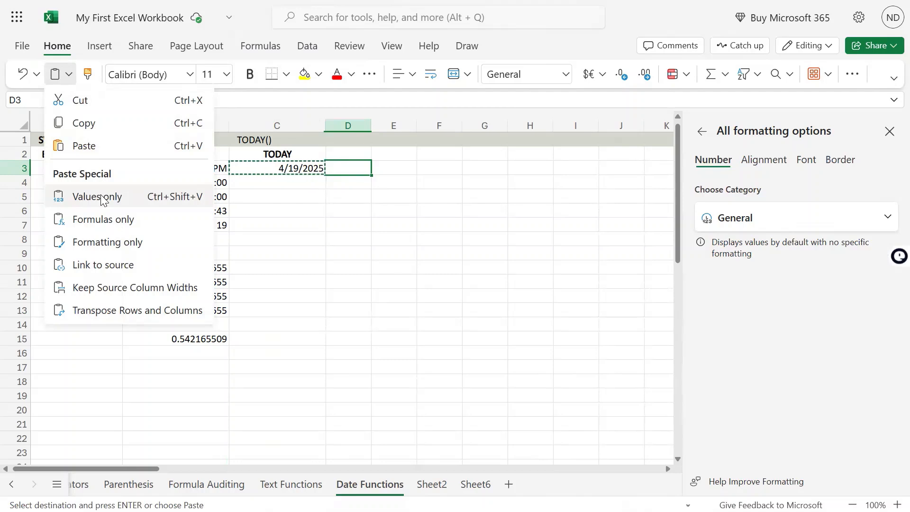
pyautogui.click(101, 197)
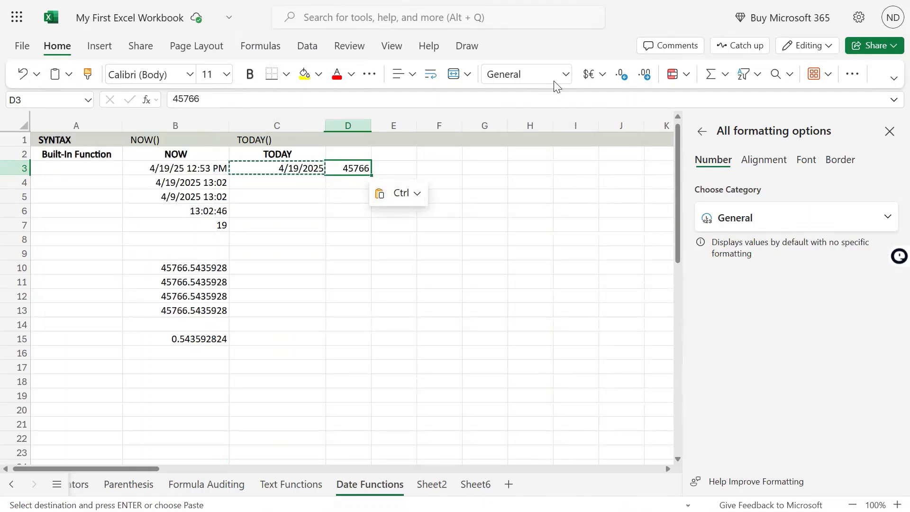
# Apply the Short Date format to the pasted value in D3 and widen column D slightly
pyautogui.click(566, 76)
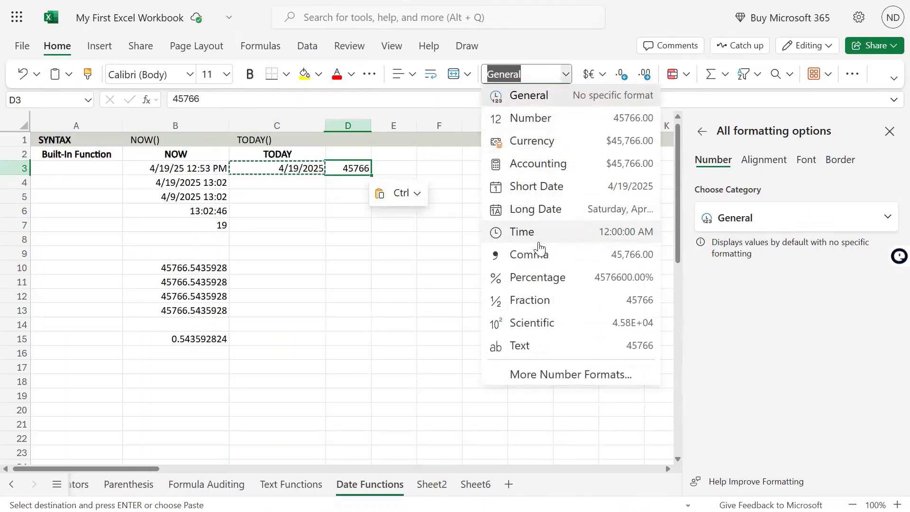
pyautogui.click(541, 190)
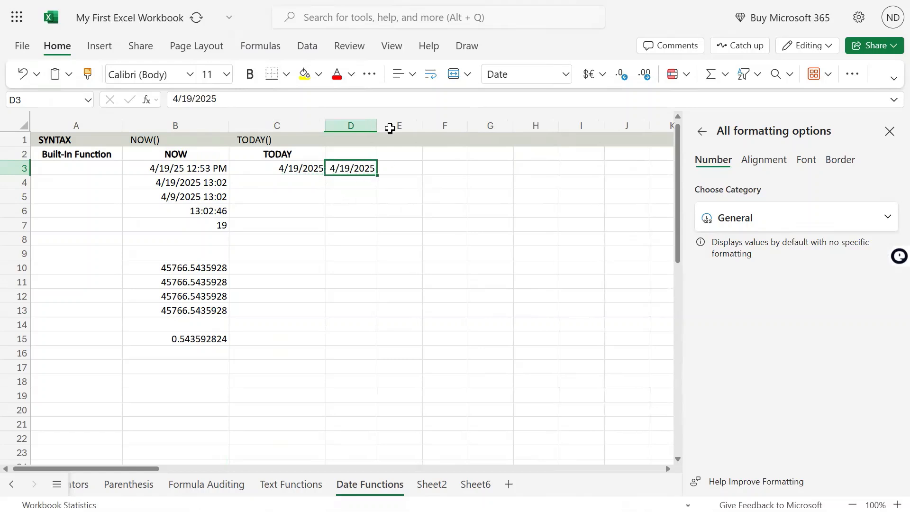
pyautogui.moveTo(378, 127); pyautogui.dragTo(387, 127)
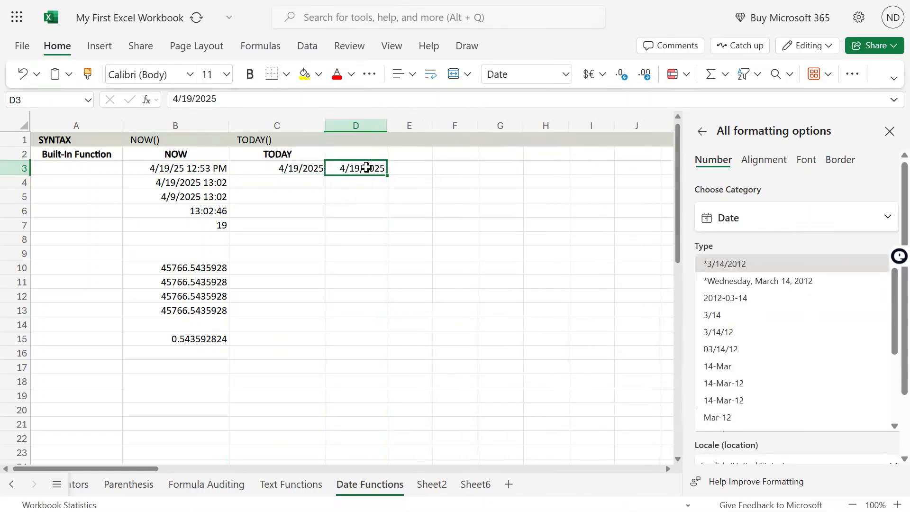
# Change the day of the static date in D3 so the cell reads 4/29/2025
pyautogui.doubleClick(359, 168)
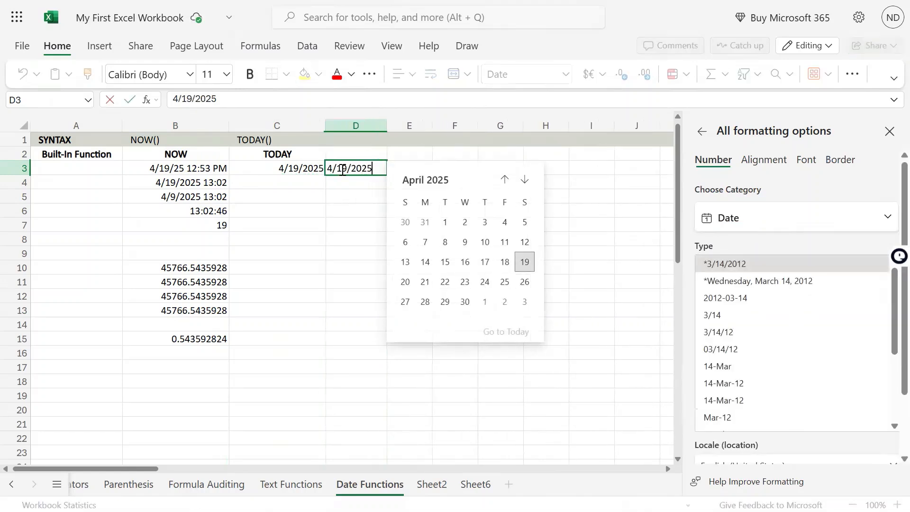
pyautogui.click(343, 169)
pyautogui.press('BackSpace')
pyautogui.write('2')
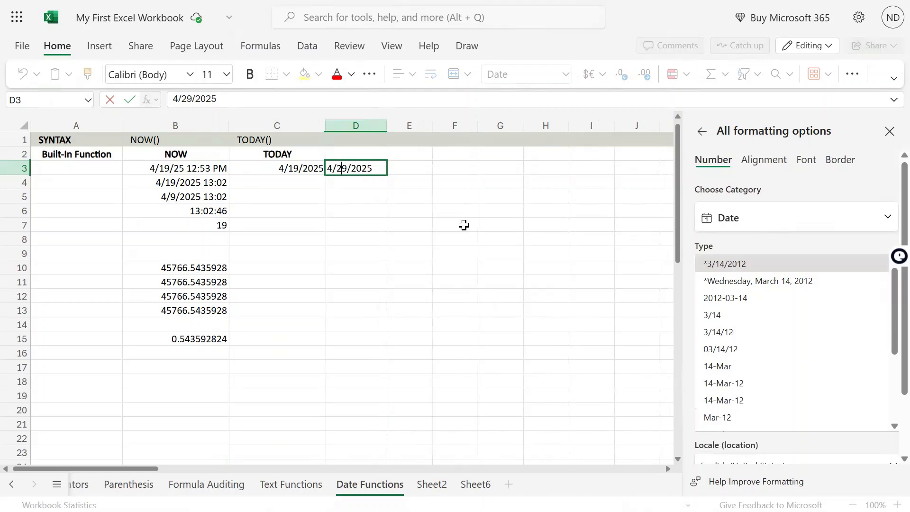
pyautogui.press('Return')
# Enter the formula =D3-C3 in C4 to calculate the days between today's date and the date in D3
pyautogui.press('Left')
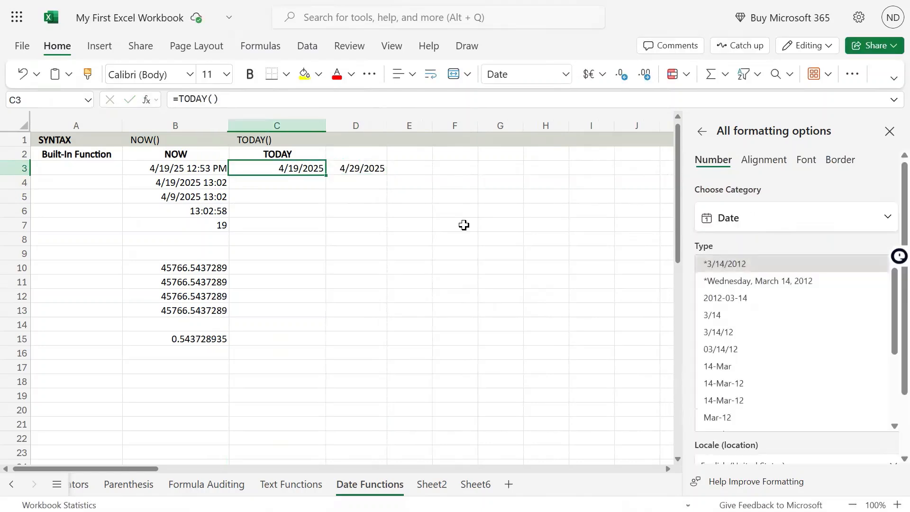
pyautogui.hotkey('shift', 'Right')
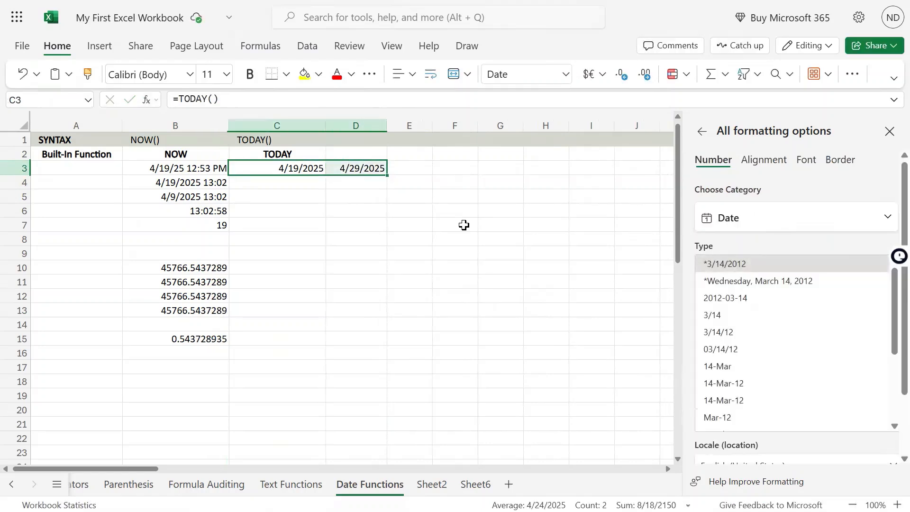
pyautogui.press('Down')
pyautogui.press('Up')
pyautogui.press('Right')
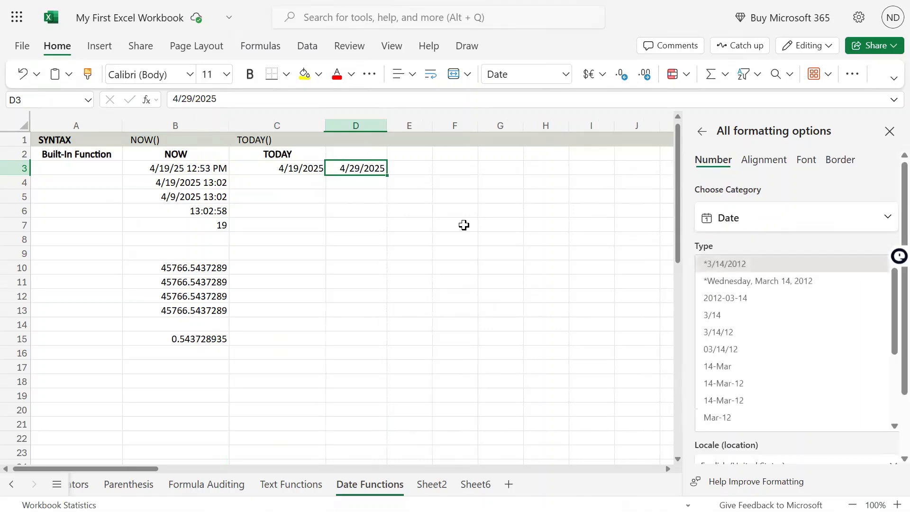
pyautogui.press('Left')
pyautogui.press('Down')
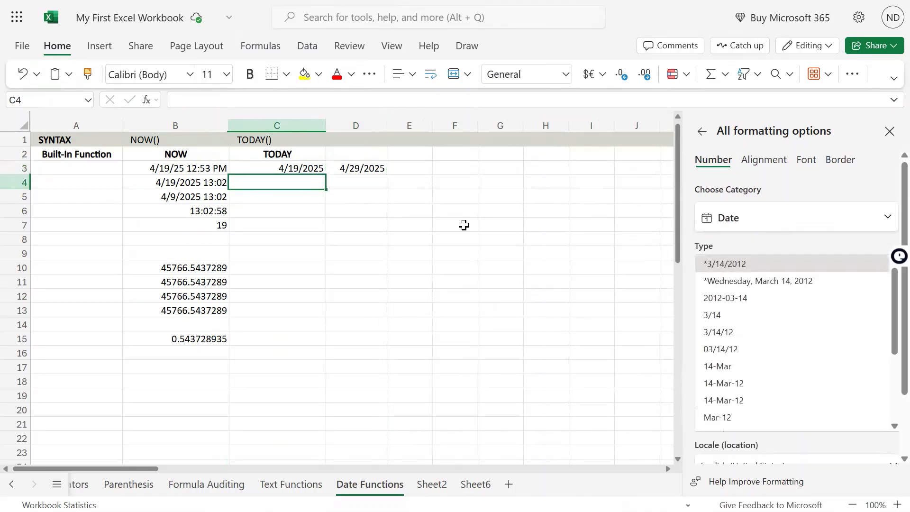
pyautogui.write('=')
pyautogui.press('Up')
pyautogui.press('Right')
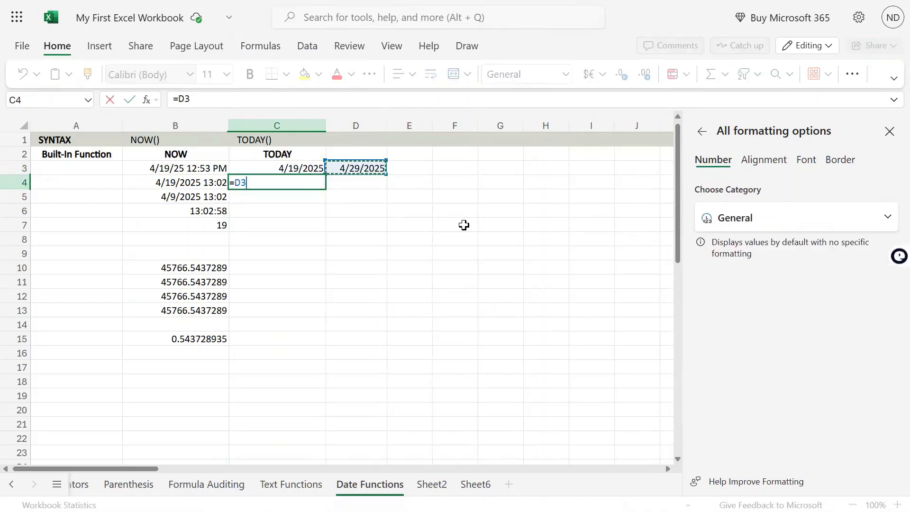
pyautogui.write('-')
pyautogui.press('Left')
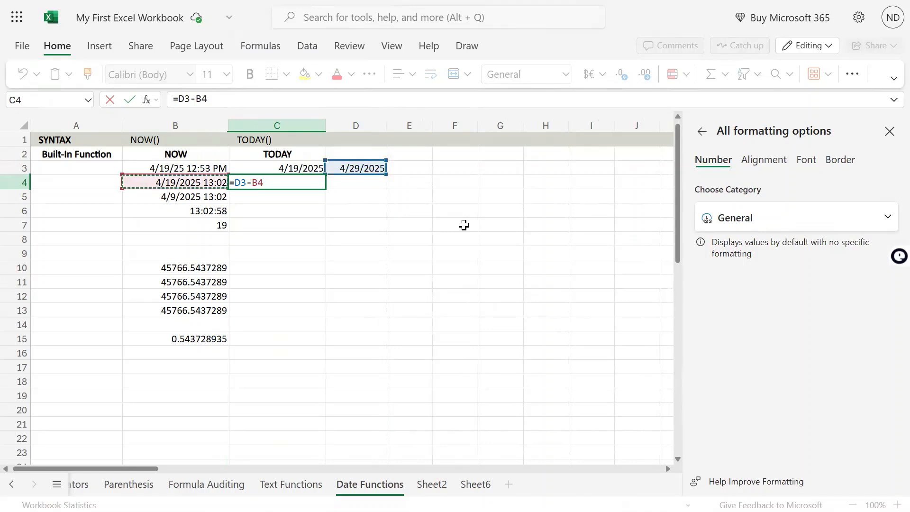
pyautogui.press('Up')
pyautogui.press('Right')
pyautogui.press('Return')
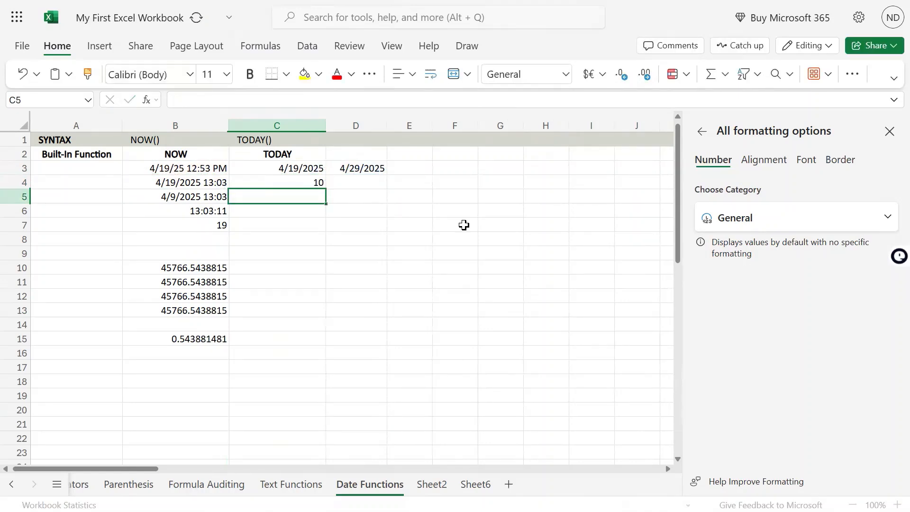
# Edit the formula in C4 to replace the C3 reference with the TODAY function, giving =D3-TODAY()
pyautogui.press('Up')
pyautogui.press('Up')
pyautogui.press('Down')
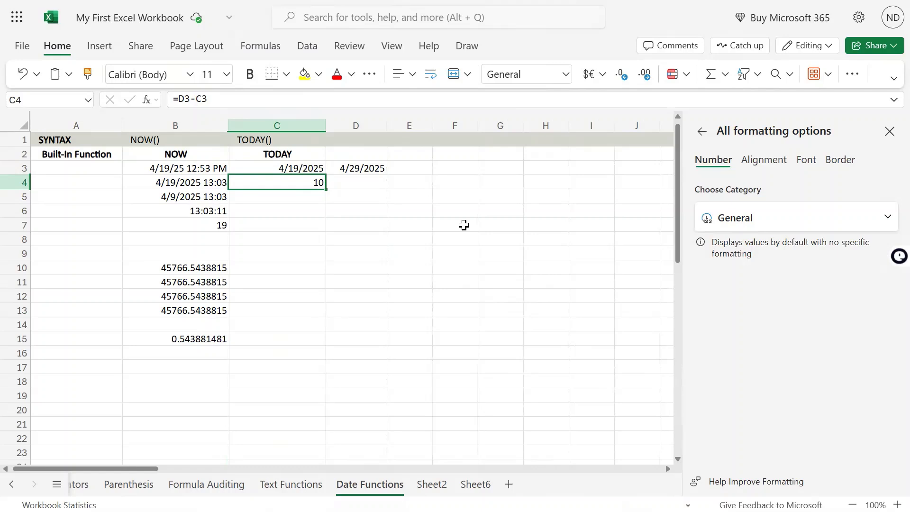
pyautogui.press('Up')
pyautogui.hotkey('shift', 'Right')
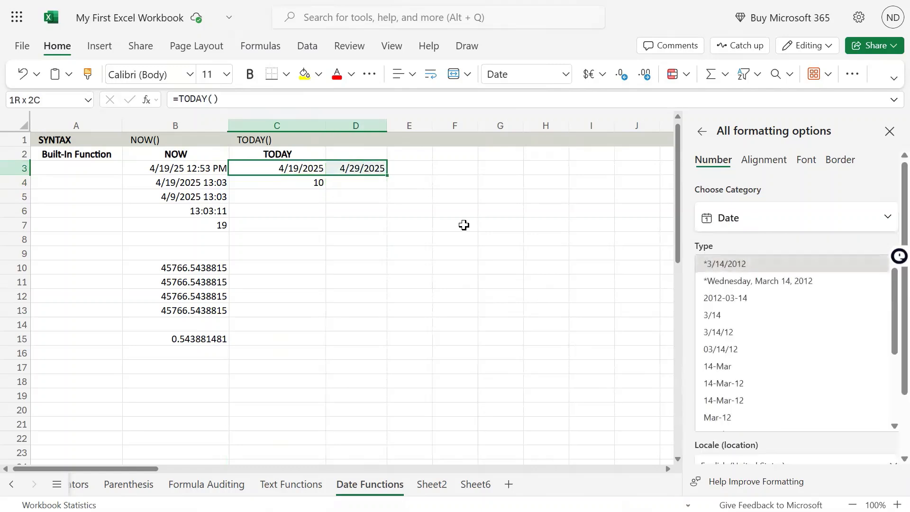
pyautogui.press('Down')
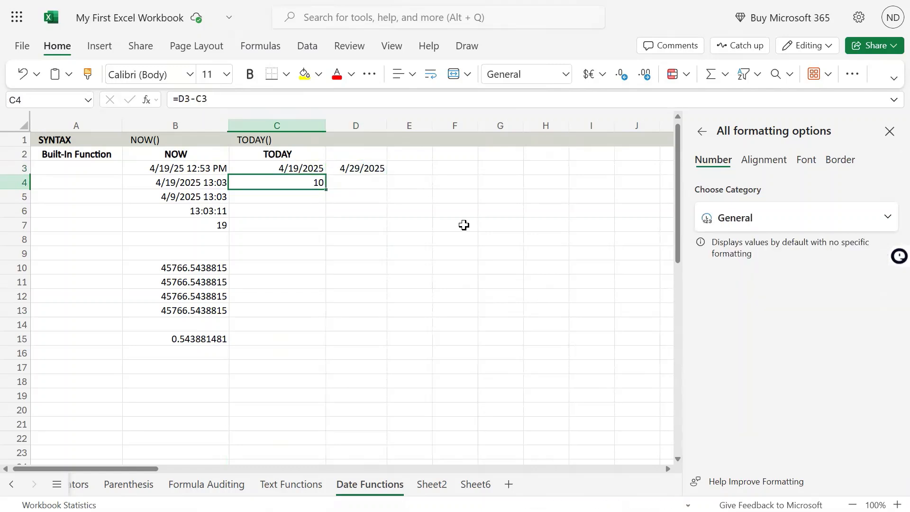
pyautogui.press('F2')
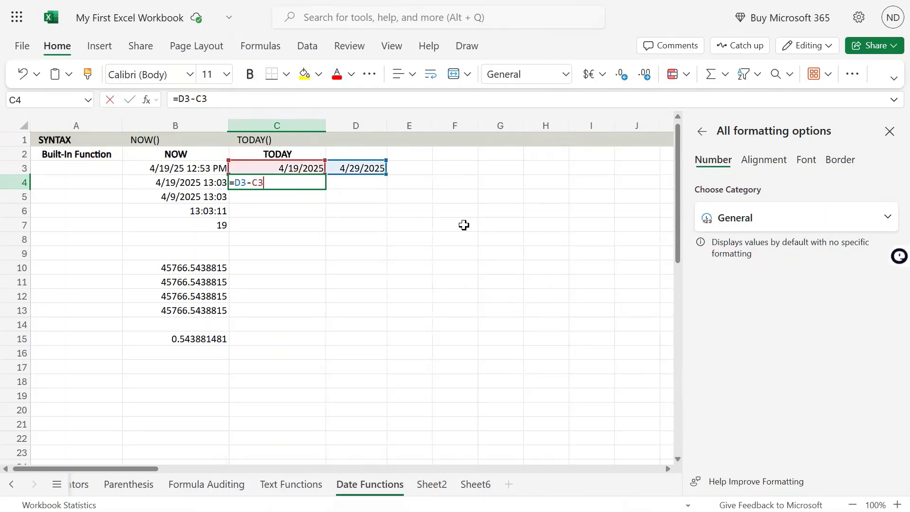
pyautogui.press('BackSpace')
pyautogui.press('BackSpace')
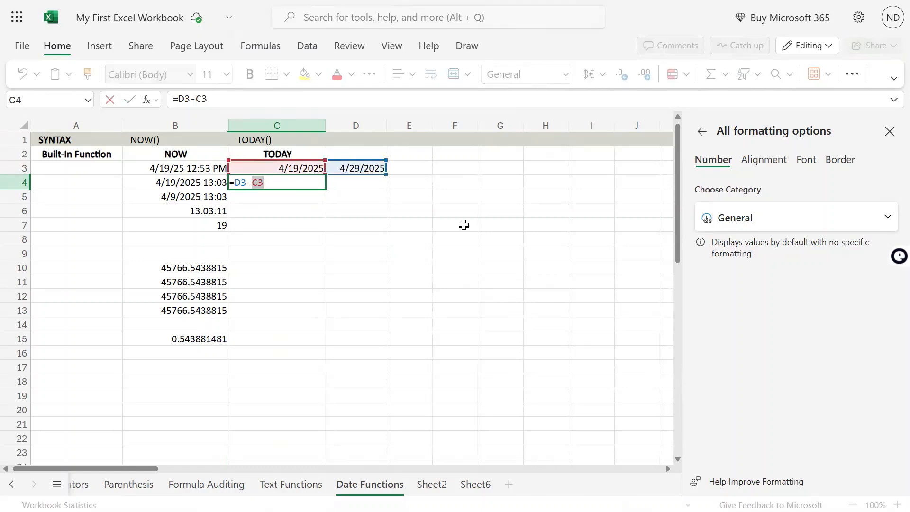
pyautogui.write('today()')
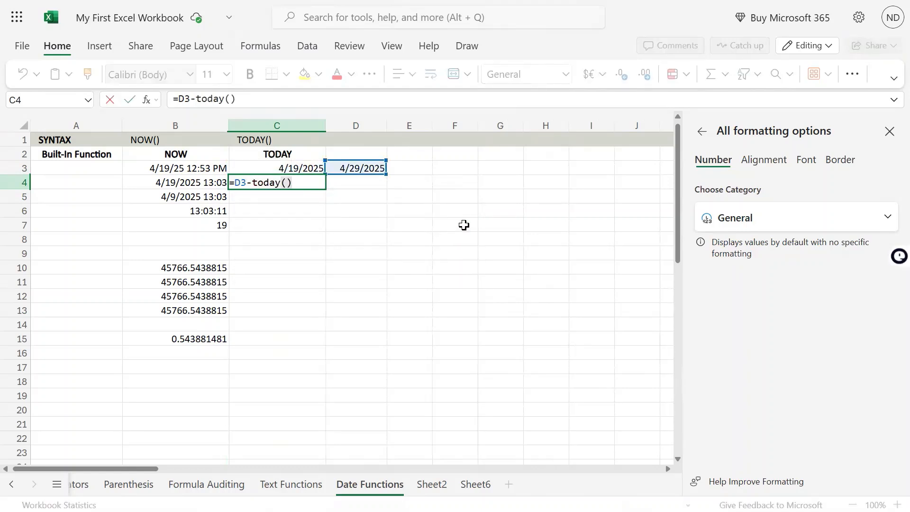
pyautogui.press('Return')
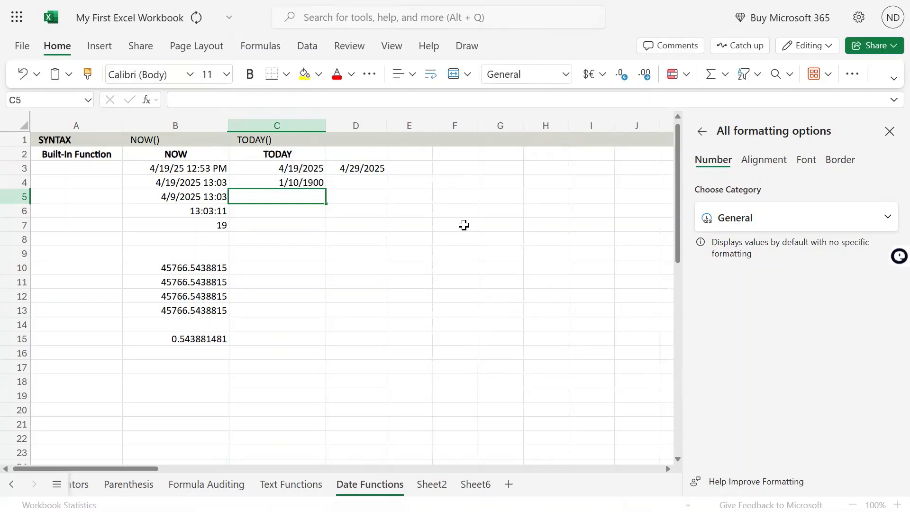
# Apply the Number format to the day difference in C4
pyautogui.press('Up')
pyautogui.press('F2')
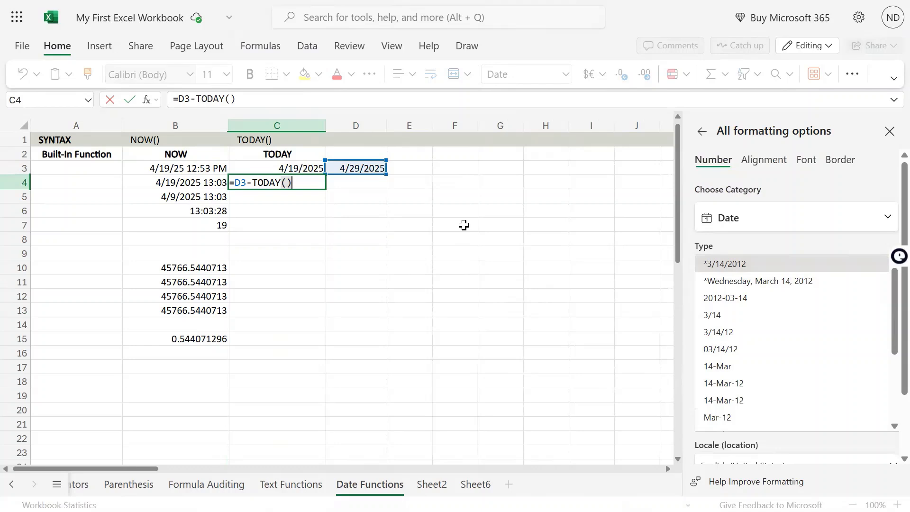
pyautogui.press('Escape')
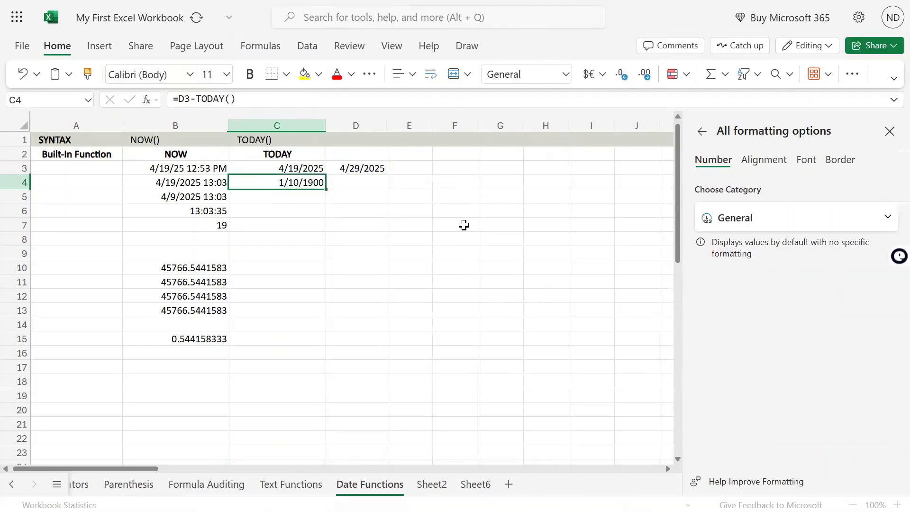
pyautogui.click(566, 74)
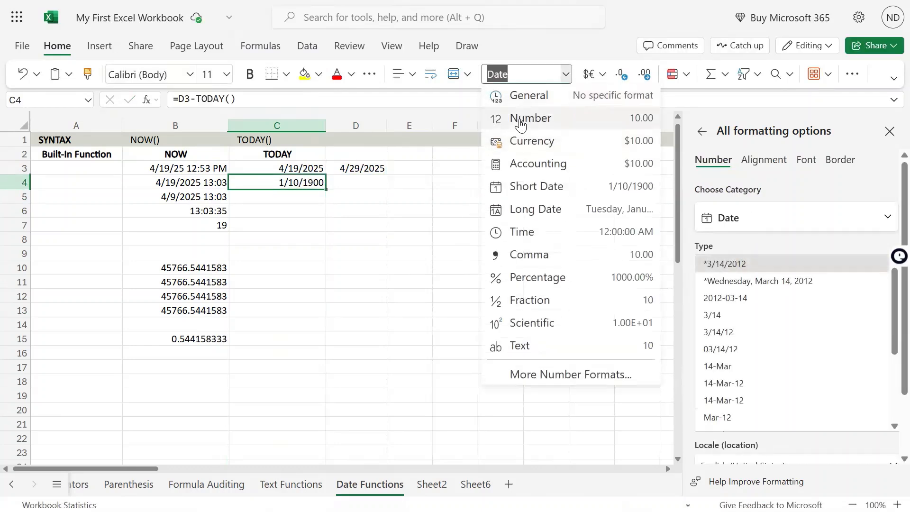
pyautogui.click(530, 115)
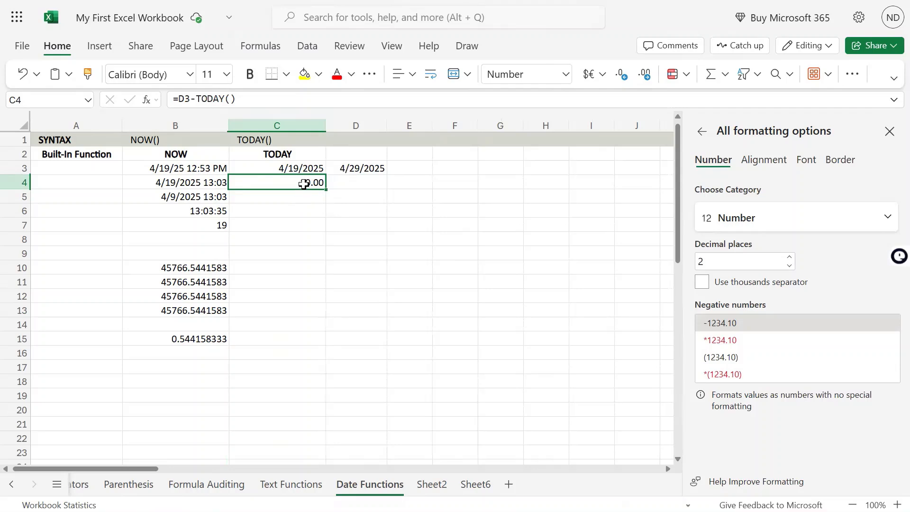
# Inspect the TODAY() part of the formula in C4 by highlighting it within the cell, without changing the formula
pyautogui.doubleClick(304, 185)
pyautogui.press('Escape')
pyautogui.doubleClick(293, 178)
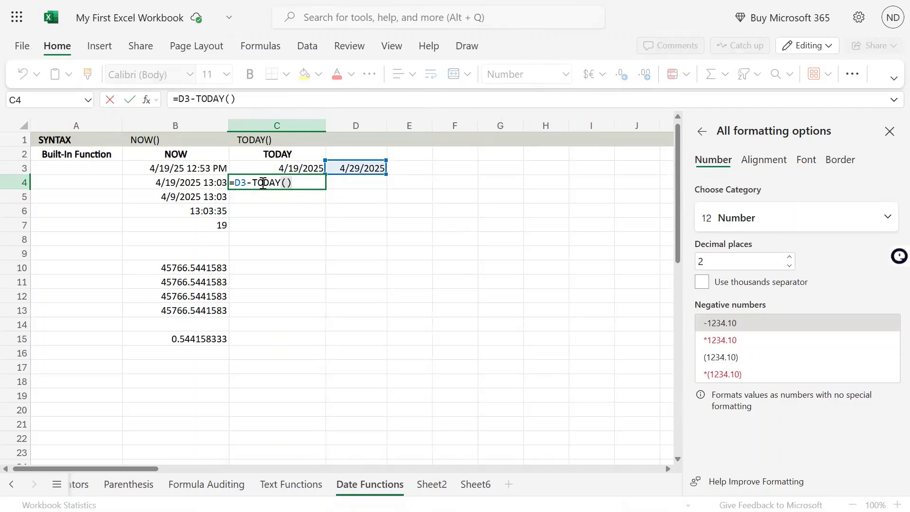
pyautogui.moveTo(253, 182); pyautogui.dragTo(306, 181)
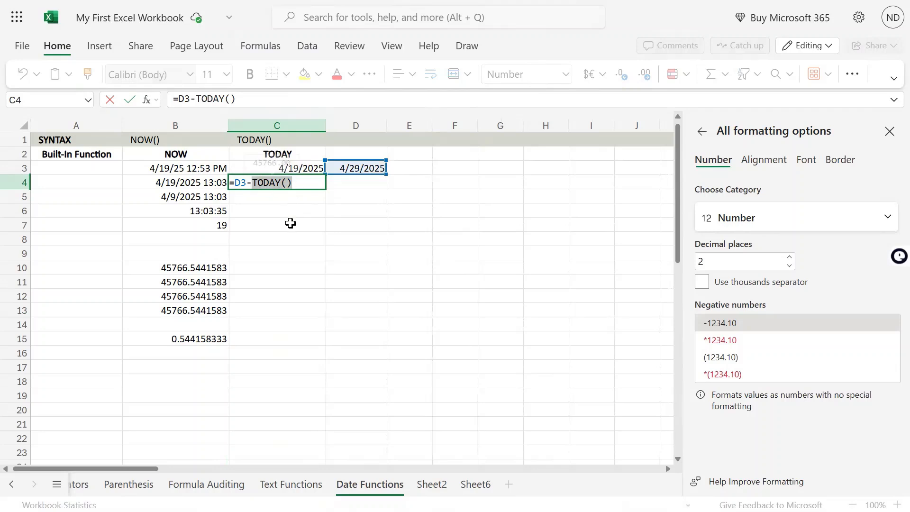
pyautogui.press('Escape')
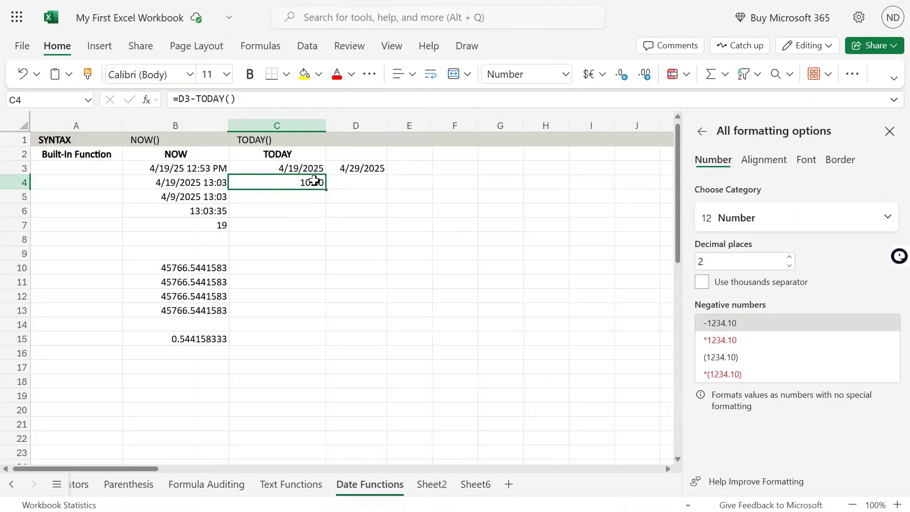
pyautogui.doubleClick(315, 181)
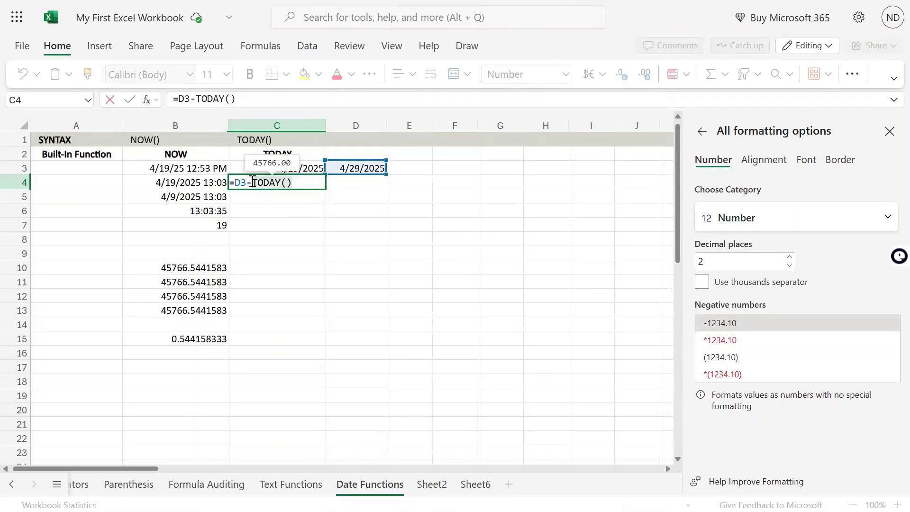
pyautogui.moveTo(257, 183); pyautogui.dragTo(304, 181)
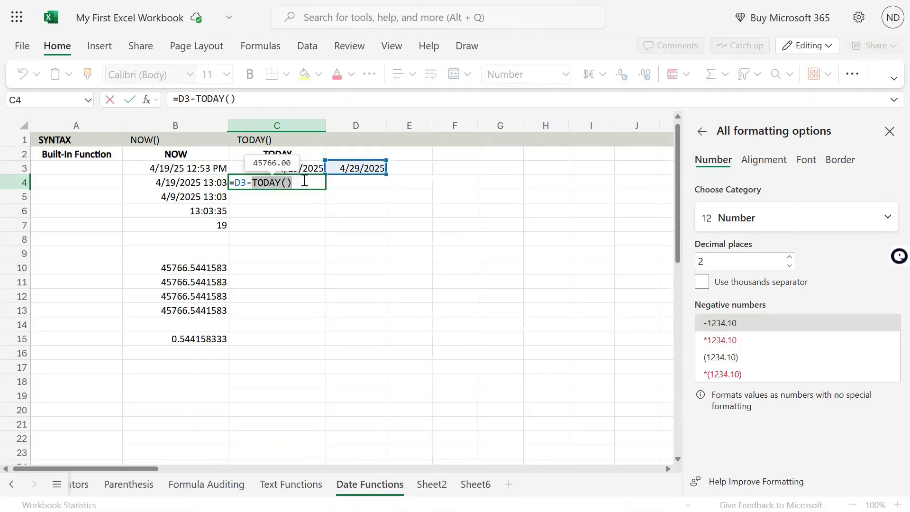
pyautogui.click(291, 238)
pyautogui.press('Escape')
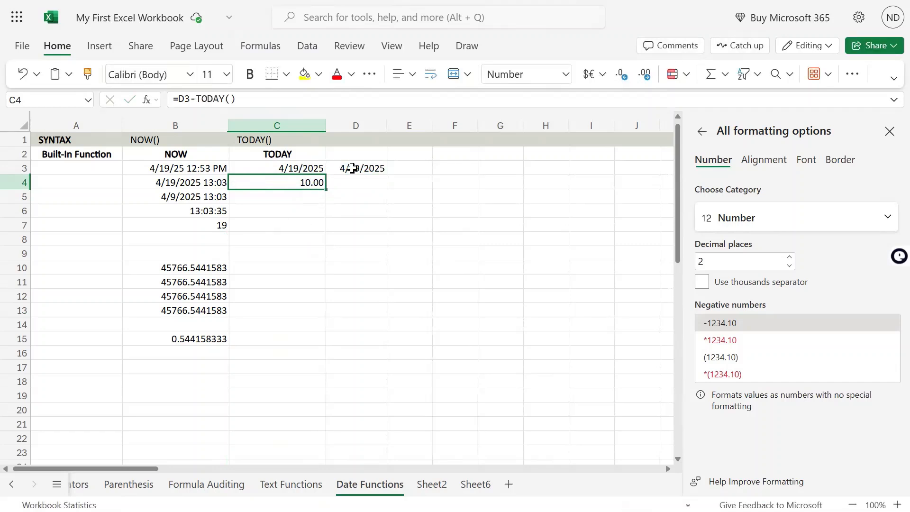
# Review the static date in D3 against the subtraction formula in C4 and the TODAY formula in C3
pyautogui.click(350, 169)
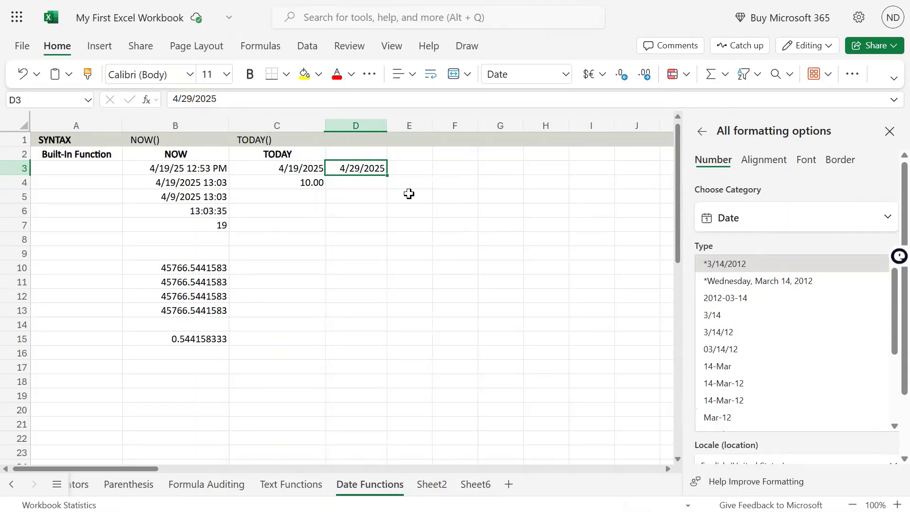
pyautogui.press('Left')
pyautogui.press('Down')
pyautogui.press('F2')
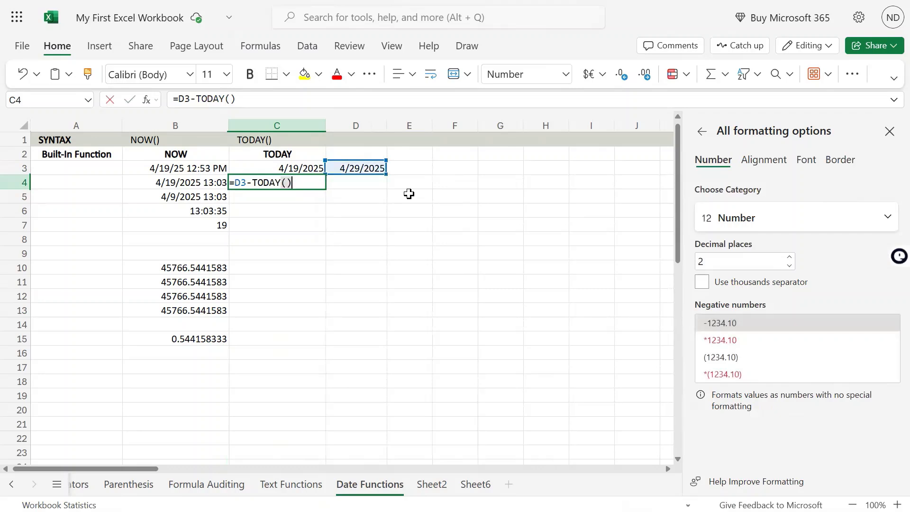
pyautogui.press('Escape')
pyautogui.press('Up')
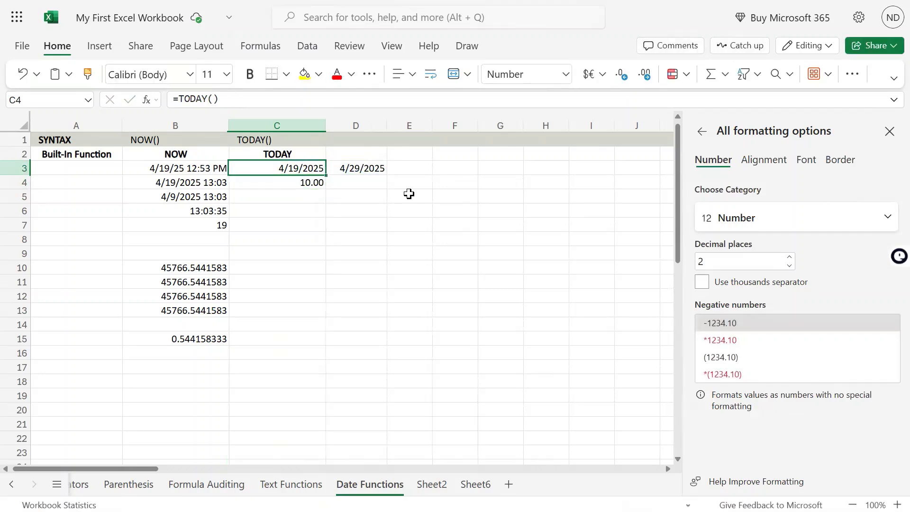
pyautogui.press('Down')
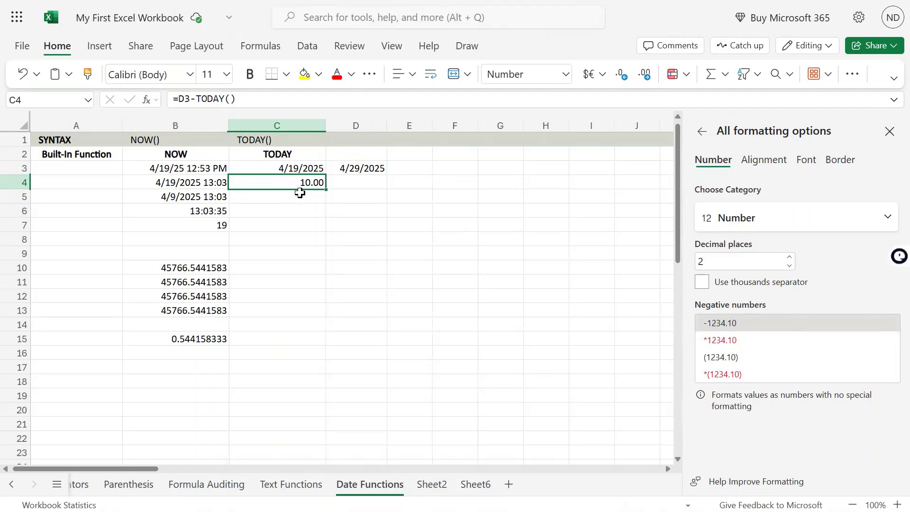
pyautogui.click(300, 194)
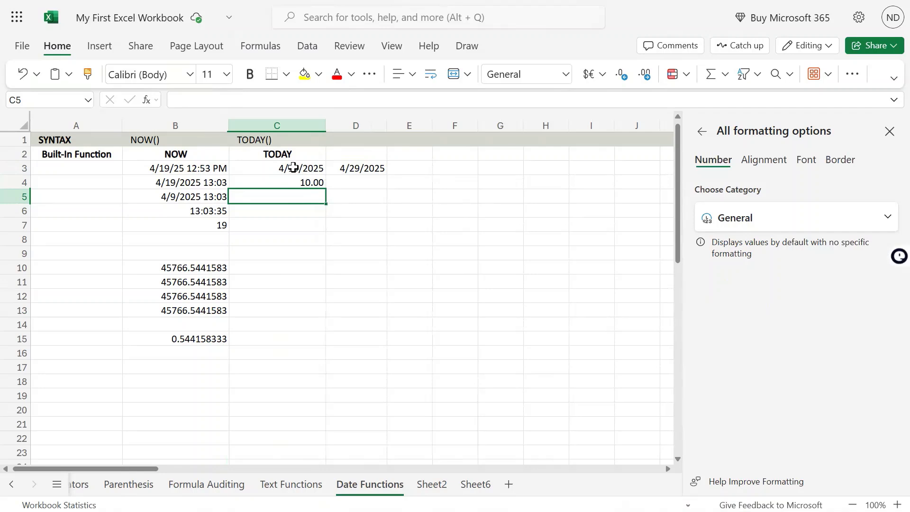
pyautogui.click(293, 167)
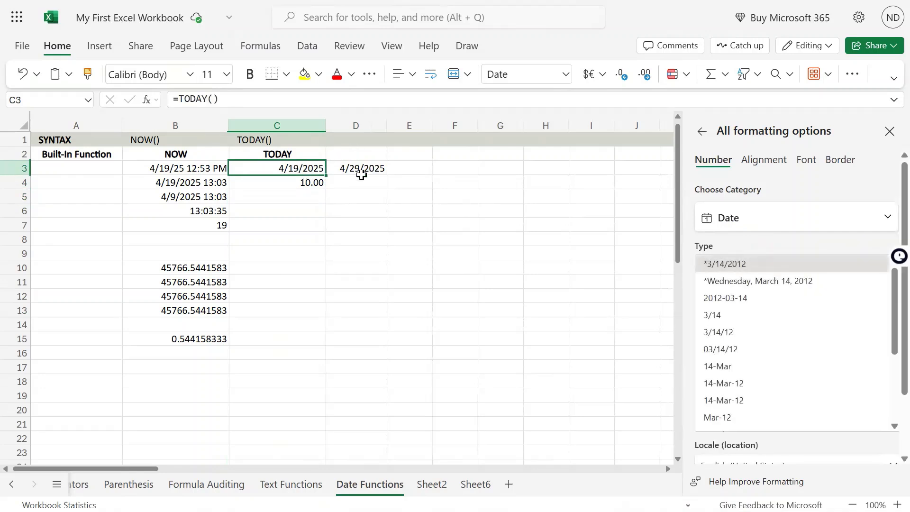
pyautogui.keyDown('shift'); pyautogui.click(359, 169); pyautogui.keyUp('shift')
pyautogui.hotkey('ctrl', 'c')
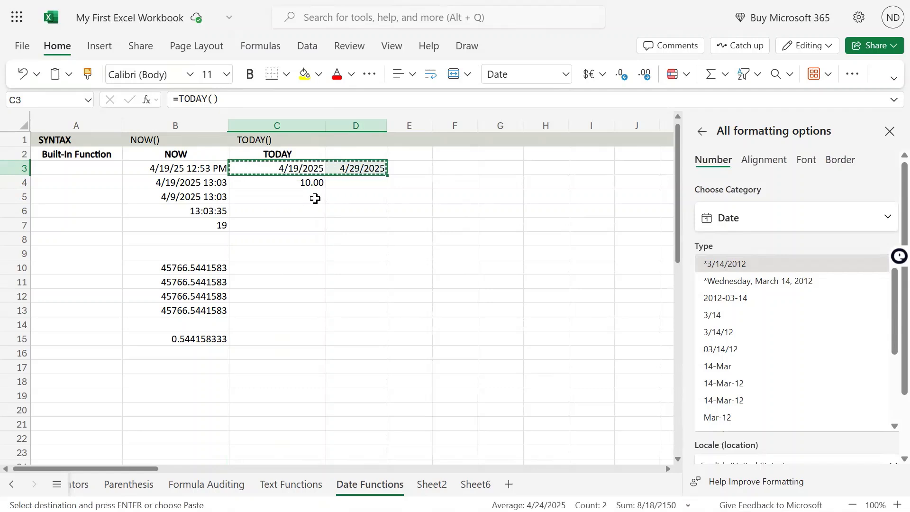
pyautogui.press('Escape')
pyautogui.click(300, 195)
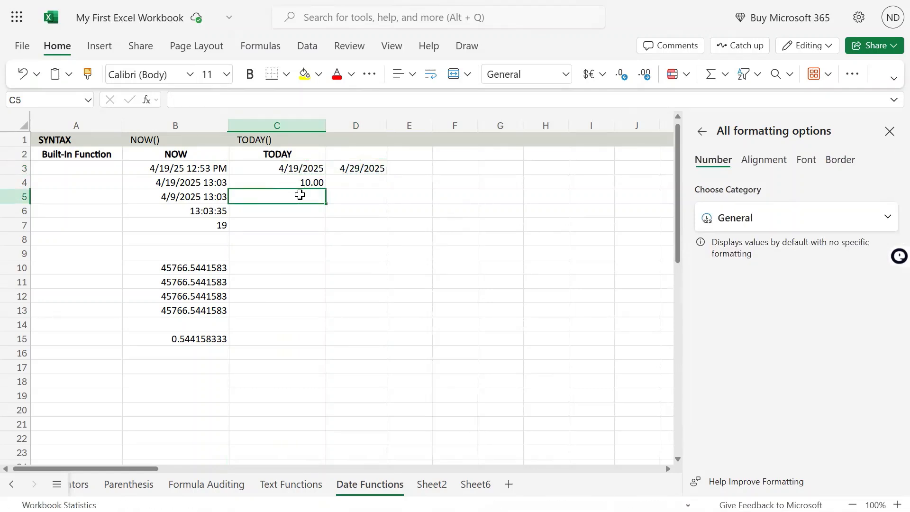
# Change the year of the static date in D3 to 1979 and check the day difference in C4
pyautogui.click(346, 162)
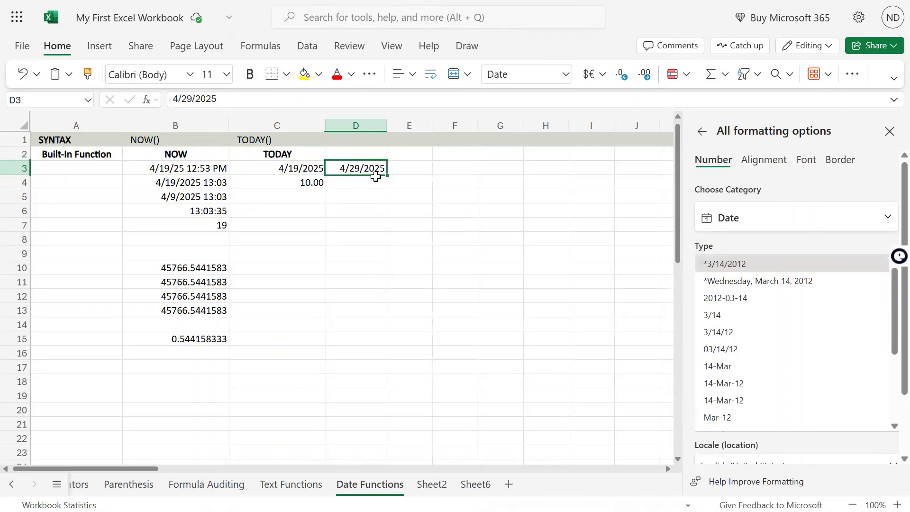
pyautogui.doubleClick(376, 176)
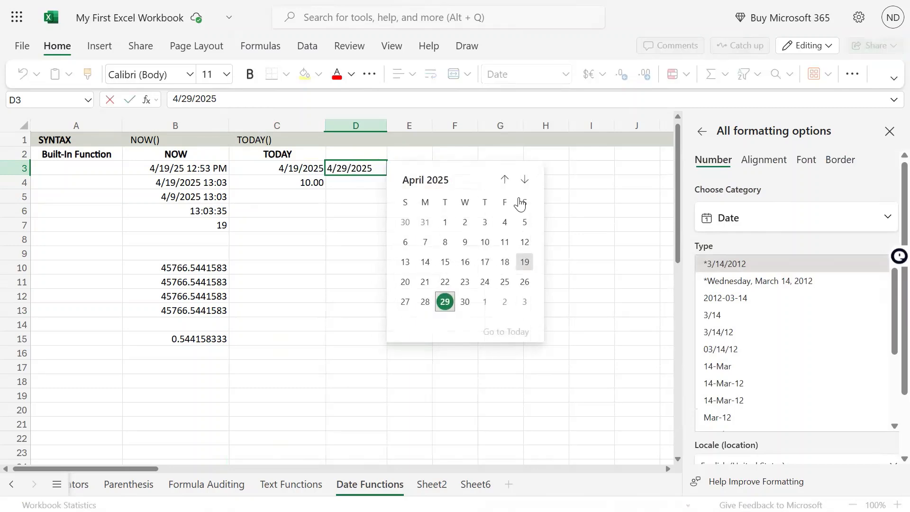
pyautogui.press('BackSpace')
pyautogui.press('BackSpace')
pyautogui.press('BackSpace')
pyautogui.press('BackSpace')
pyautogui.write('1979')
pyautogui.press('Return')
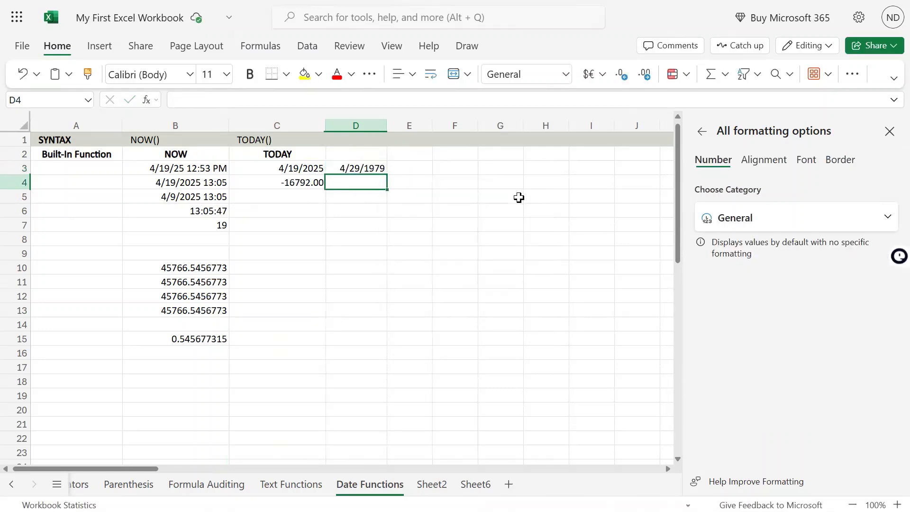
pyautogui.press('Up')
pyautogui.press('Left')
pyautogui.press('Down')
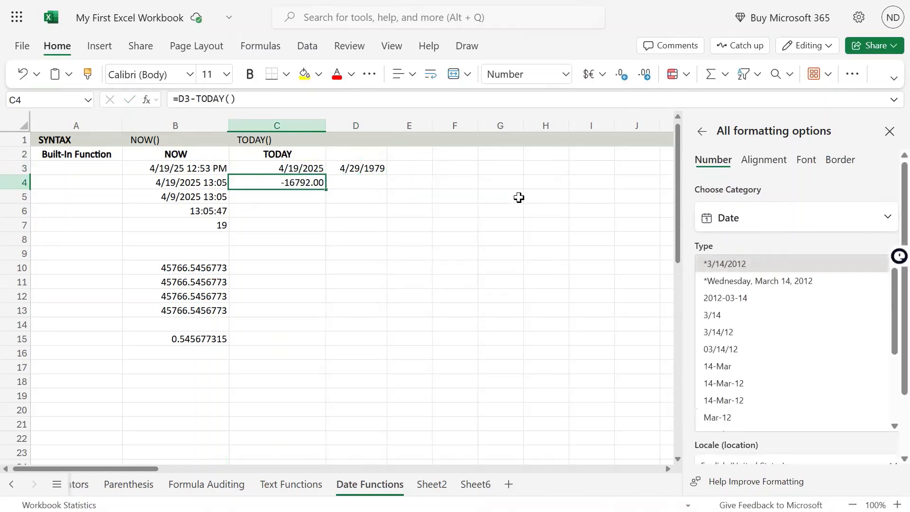
pyautogui.press('Down')
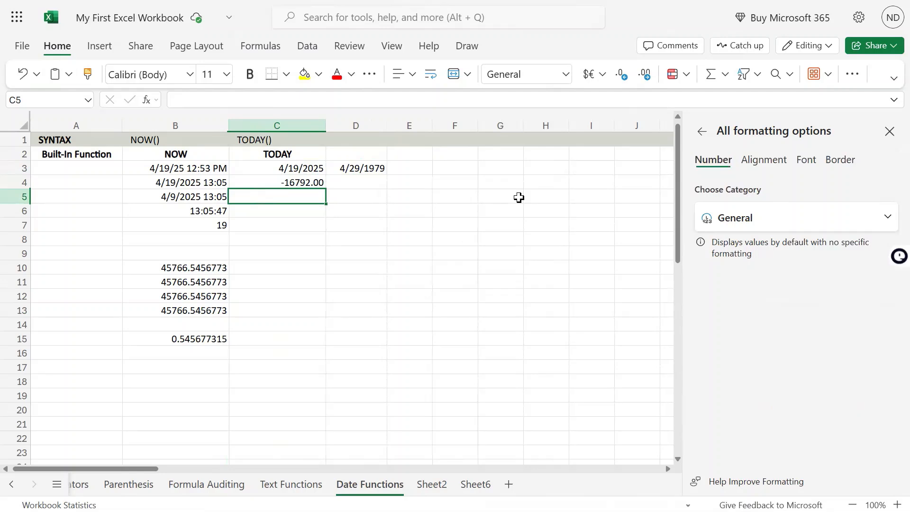
pyautogui.write('=')
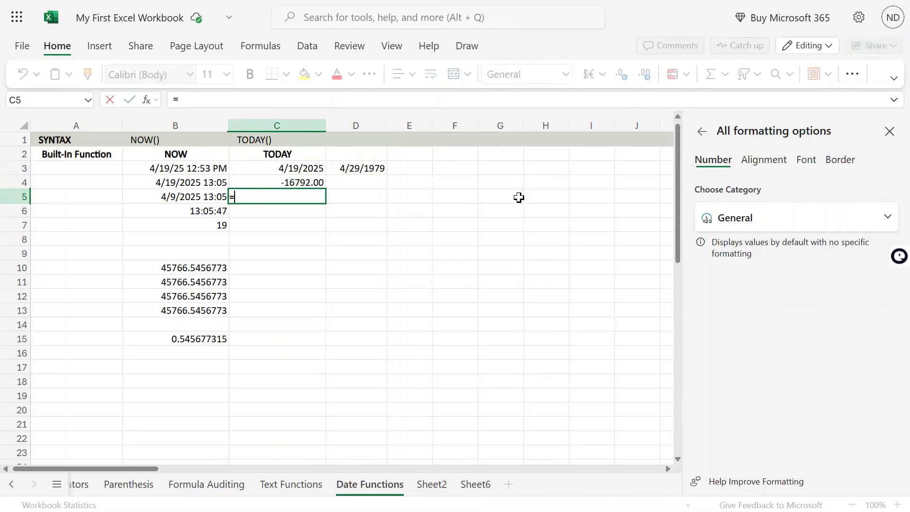
pyautogui.press('Up')
pyautogui.press('Up')
pyautogui.press('Right')
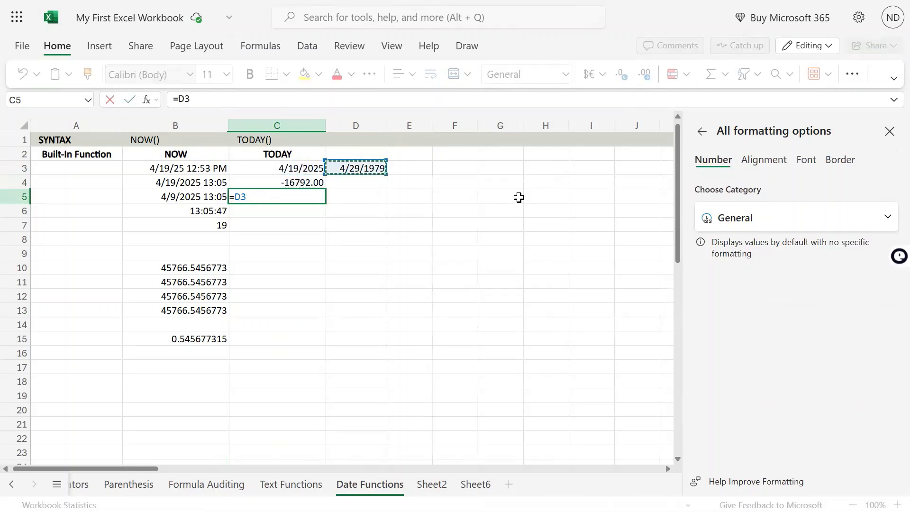
pyautogui.press('Escape')
# Enter the formula =TODAY() in C5, below the day difference
pyautogui.write('=today')
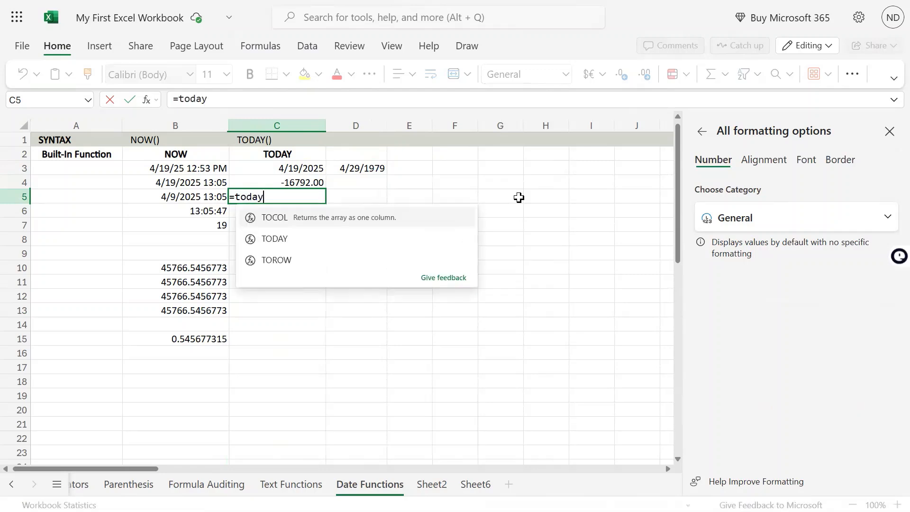
pyautogui.write('()')
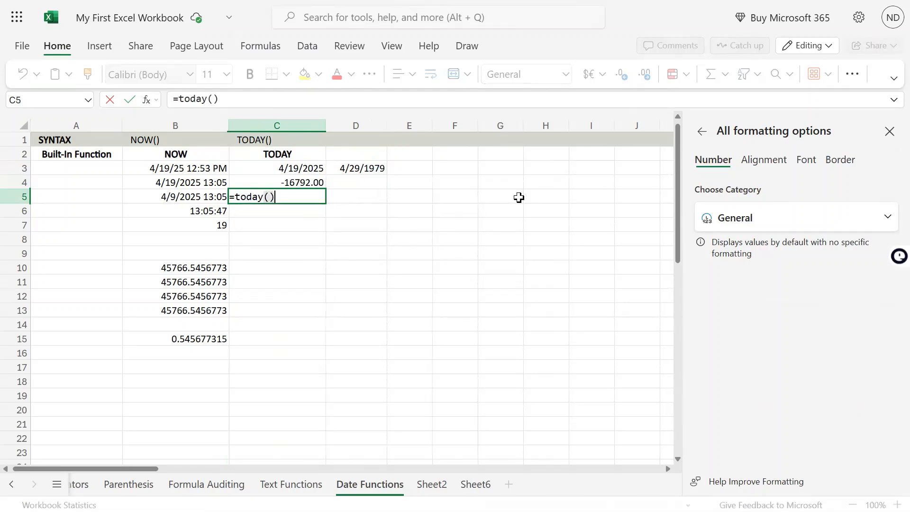
pyautogui.press('Up')
pyautogui.press('Up')
pyautogui.press('Right')
pyautogui.press('Left')
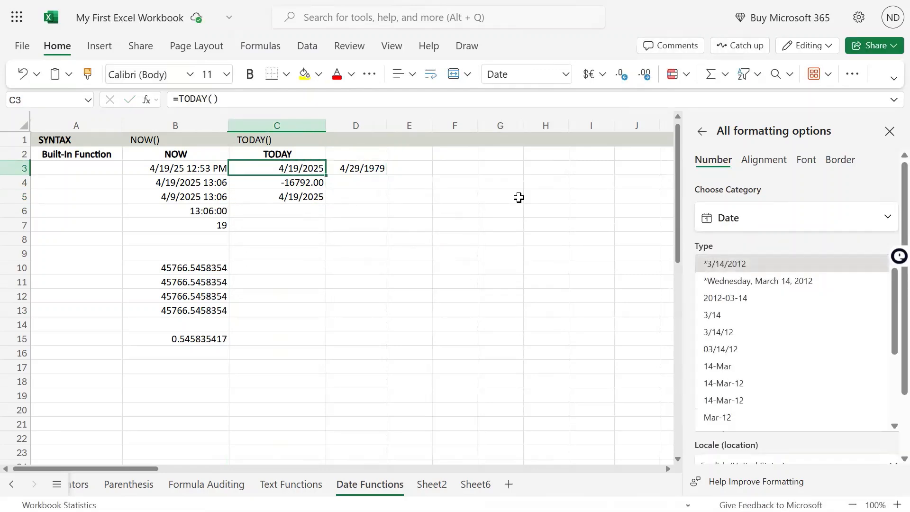
# Extend the formula in C5 to subtract the date in D3, giving =TODAY()-D3
pyautogui.press('Down')
pyautogui.press('Down')
pyautogui.press('F2')
pyautogui.write('-')
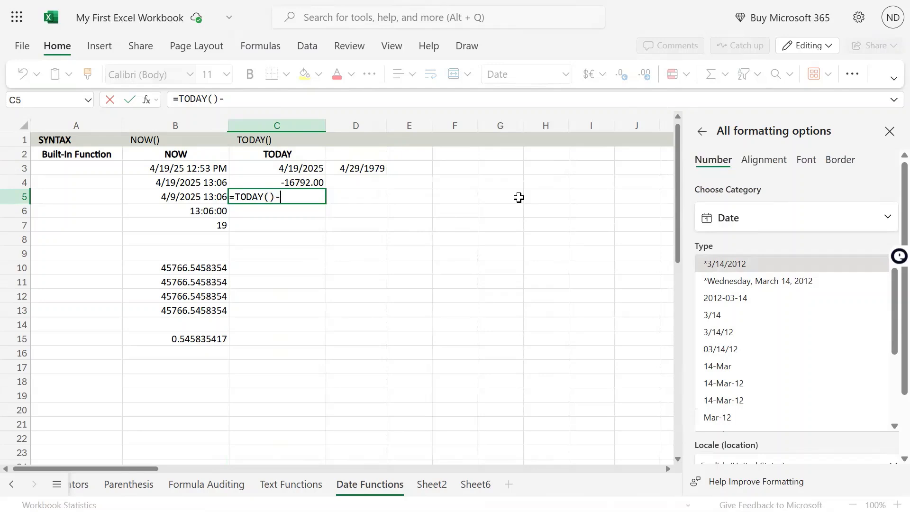
pyautogui.press('Right')
pyautogui.press('End')
pyautogui.click(366, 168)
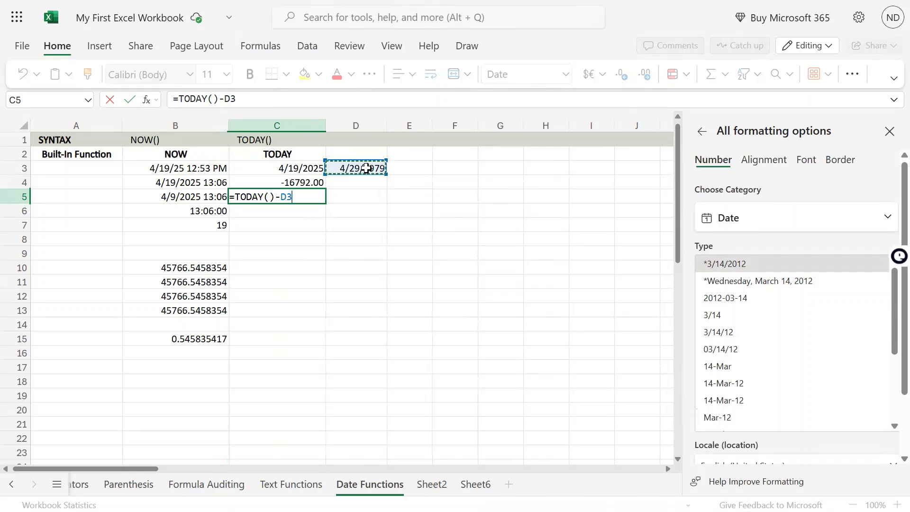
pyautogui.press('Return')
# Copy the Number format from C4 to the day difference in C5 with Format Painter
pyautogui.press('Up')
pyautogui.press('Up')
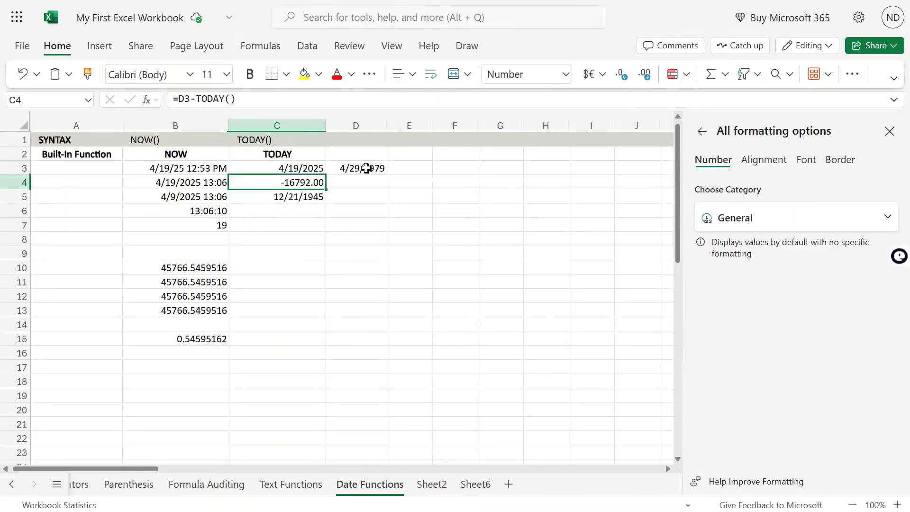
pyautogui.click(87, 73)
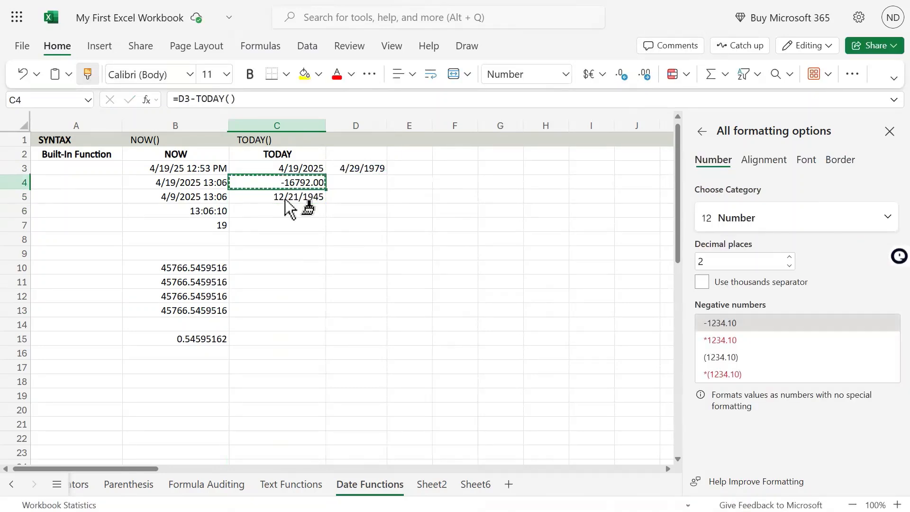
pyautogui.click(308, 198)
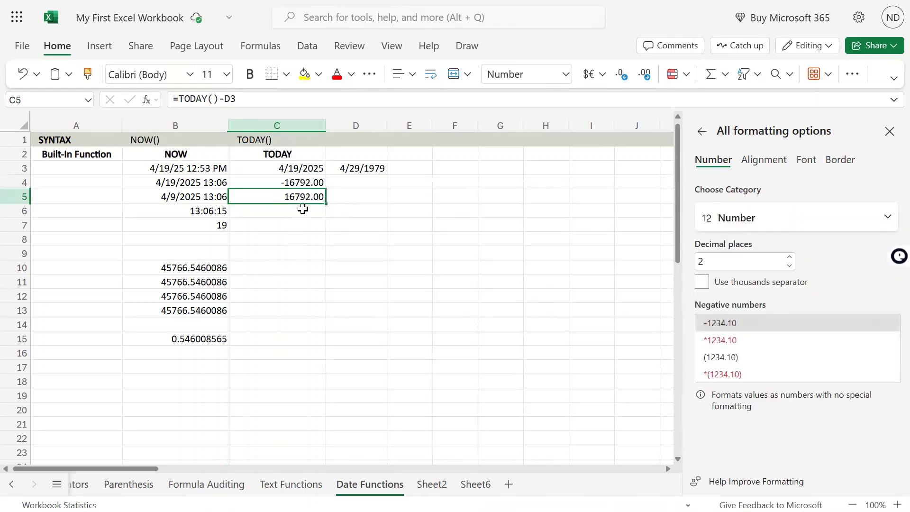
# Edit the C5 formula to divide the day difference by 365, giving =(TODAY()-D3)/365
pyautogui.doubleClick(302, 199)
pyautogui.click(235, 197)
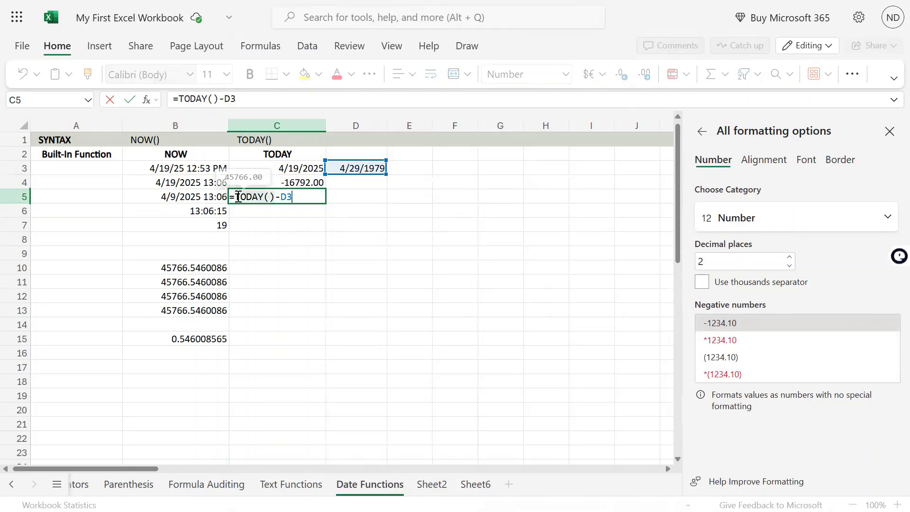
pyautogui.write('(')
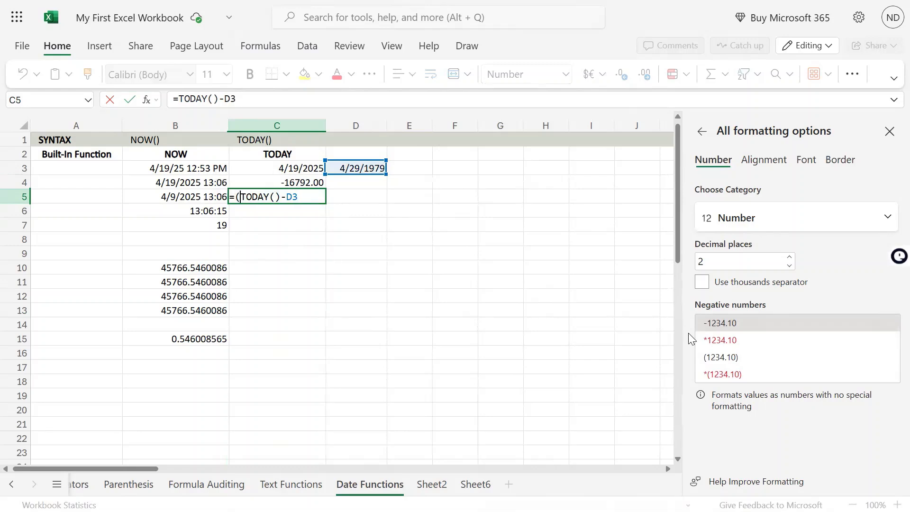
pyautogui.press('Right')
pyautogui.press('Right')
pyautogui.press('Right')
pyautogui.press('Right')
pyautogui.press('Right')
pyautogui.write(')/3')
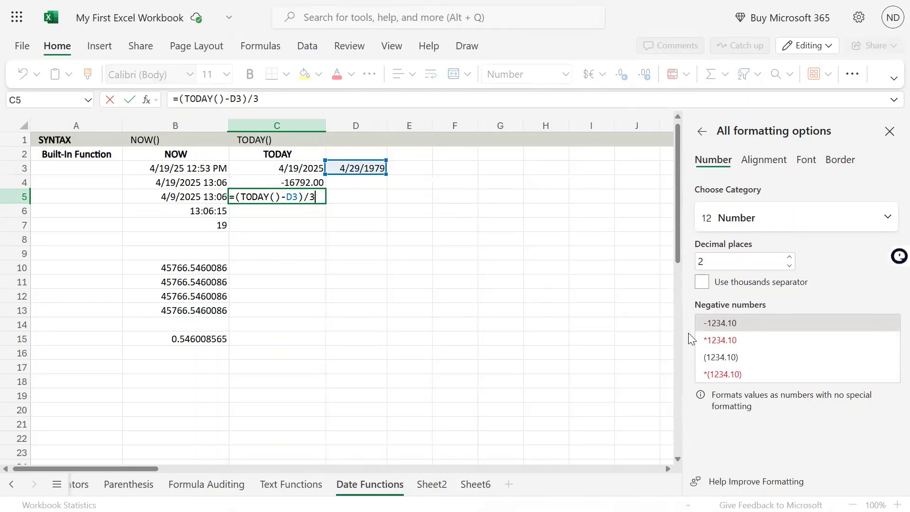
pyautogui.write('65')
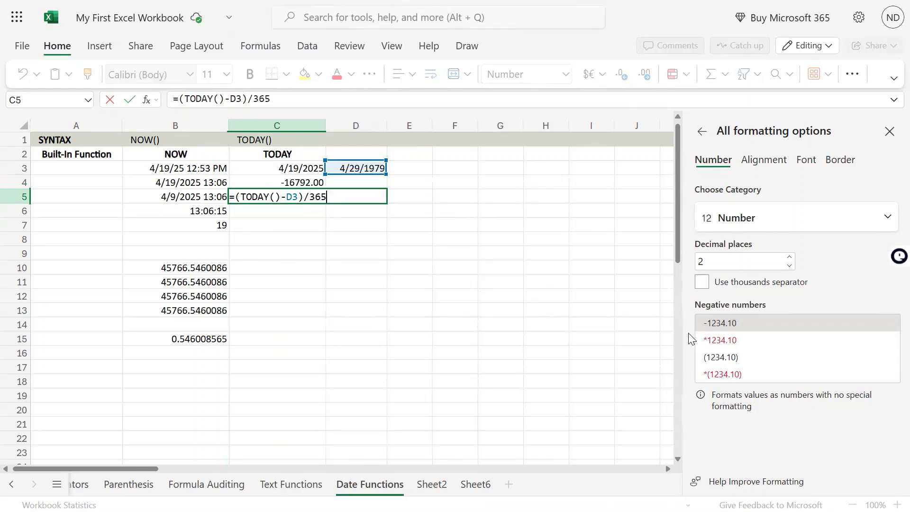
pyautogui.hotkey('ctrl', 'Return')
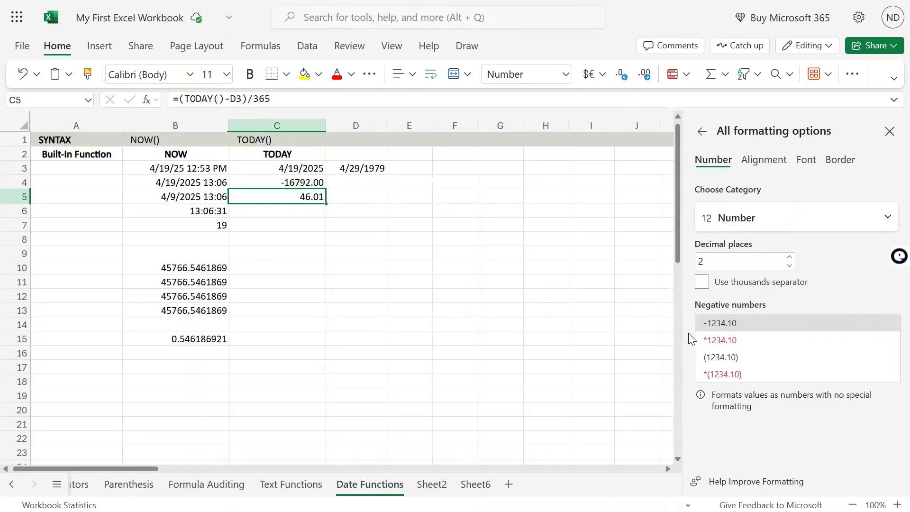
# Review the results in C3 to C5 and inspect the TODAY() part of the C5 formula without changing it
pyautogui.press('Up')
pyautogui.press('Up')
pyautogui.press('Down')
pyautogui.press('Down')
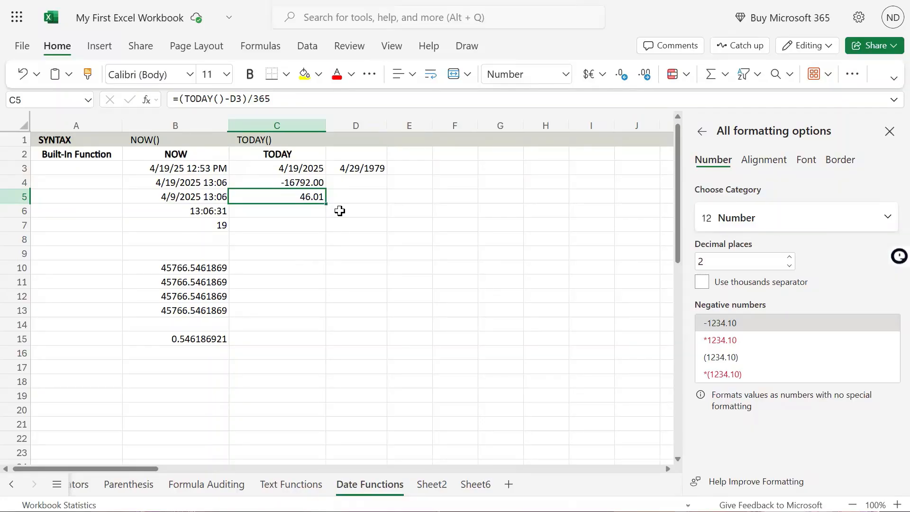
pyautogui.doubleClick(308, 199)
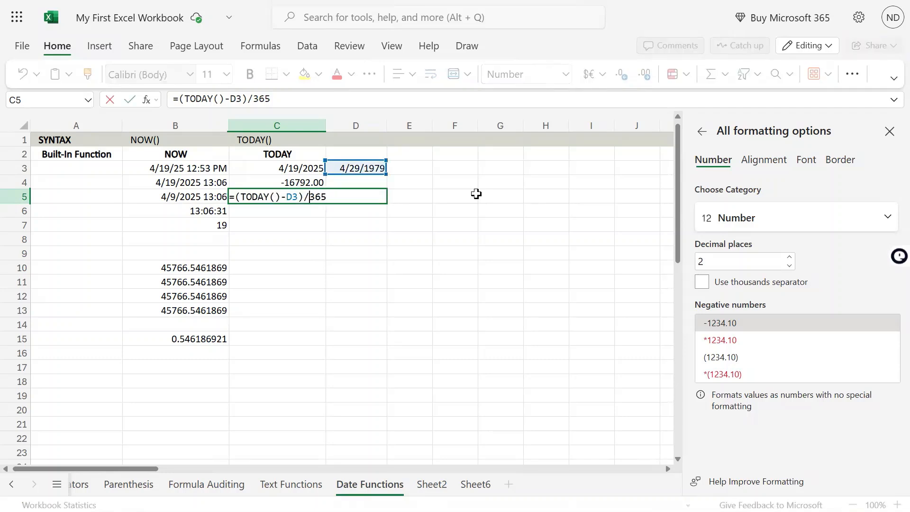
pyautogui.press('Left')
pyautogui.press('Left')
pyautogui.press('Left')
pyautogui.press('Left')
pyautogui.press('Left')
pyautogui.hotkey('shift', 'Left')
pyautogui.hotkey('shift', 'Left')
pyautogui.hotkey('shift', 'Left')
pyautogui.hotkey('shift', 'Left')
pyautogui.hotkey('shift', 'Left')
pyautogui.hotkey('shift', 'Left')
pyautogui.hotkey('shift', 'Left')
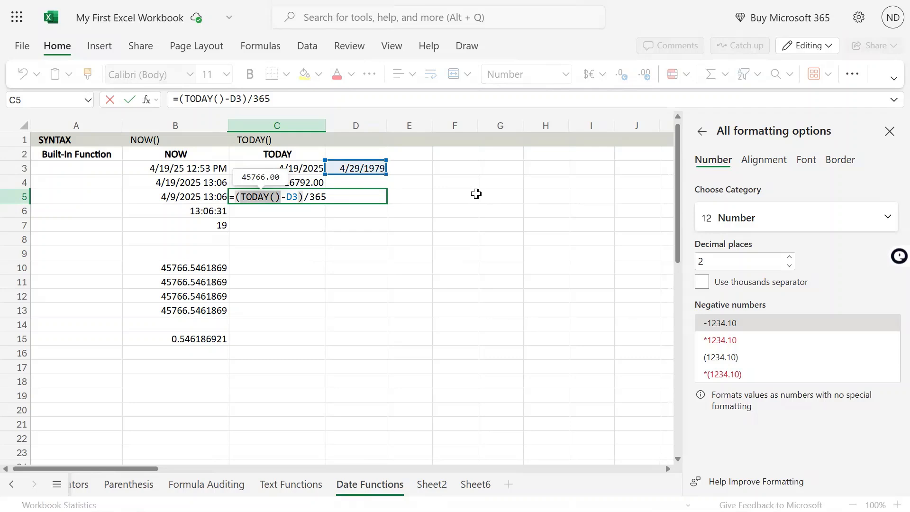
pyautogui.press('Return')
pyautogui.press('Up')
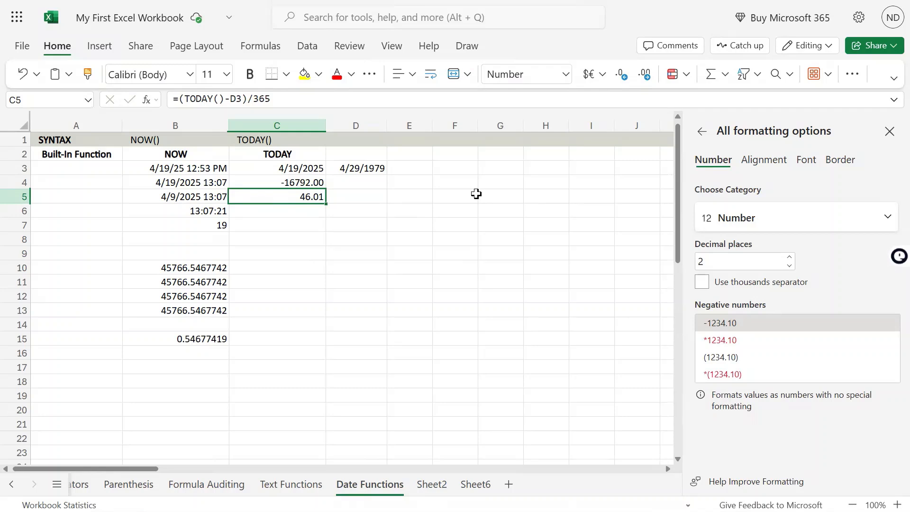
# Inspect the complete formula in C5 and compare it with the C4 formula and the static date in D3
pyautogui.press('F2')
pyautogui.hotkey('shift', 'Left')
pyautogui.hotkey('shift', 'Left')
pyautogui.hotkey('shift', 'Left')
pyautogui.hotkey('shift', 'Left')
pyautogui.hotkey('shift', 'Left')
pyautogui.hotkey('shift', 'Left')
pyautogui.hotkey('shift', 'Left')
pyautogui.hotkey('shift', 'Left')
pyautogui.hotkey('shift', 'Left')
pyautogui.hotkey('shift', 'Left')
pyautogui.hotkey('shift', 'Left')
pyautogui.hotkey('shift', 'Left')
pyautogui.hotkey('shift', 'Left')
pyautogui.hotkey('shift', 'Left')
pyautogui.hotkey('shift', 'Left')
pyautogui.hotkey('shift', 'Left')
pyautogui.hotkey('shift', 'Left')
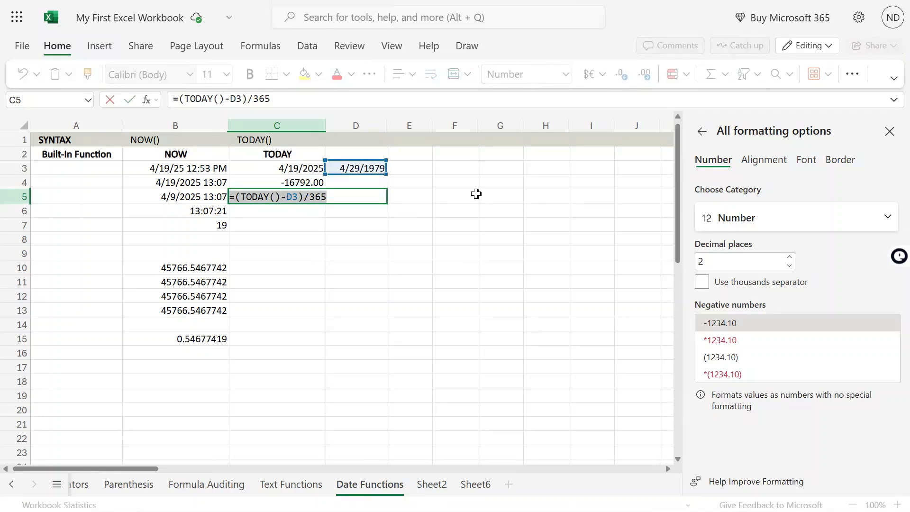
pyautogui.hotkey('shift', 'Right')
pyautogui.hotkey('shift', 'Right')
pyautogui.press('Return')
pyautogui.press('Up')
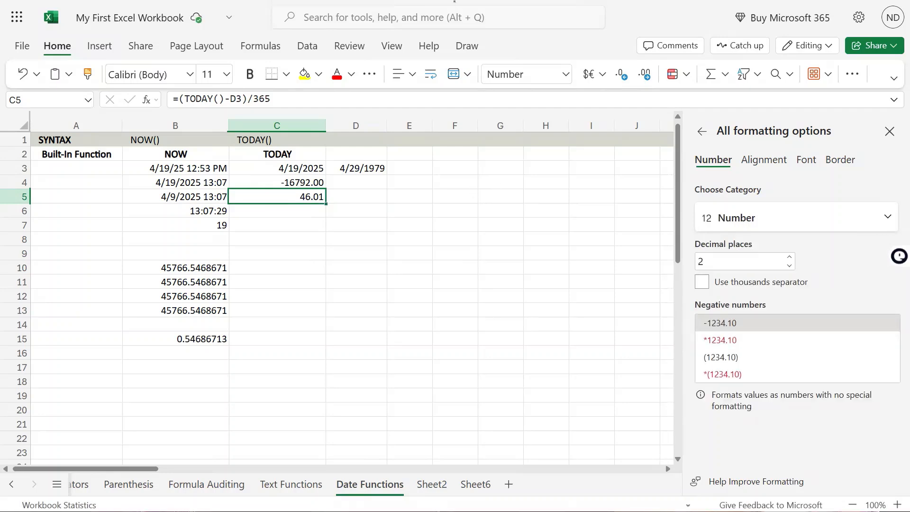
pyautogui.click(291, 185)
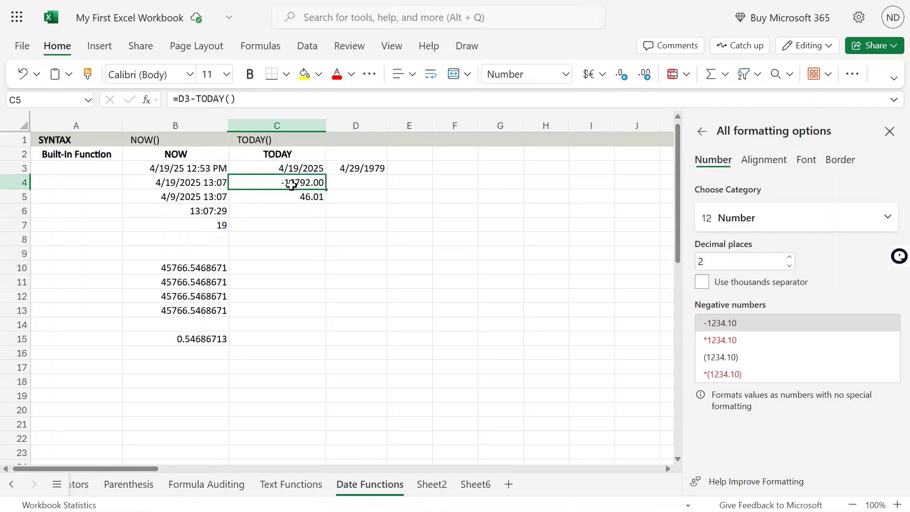
pyautogui.click(372, 169)
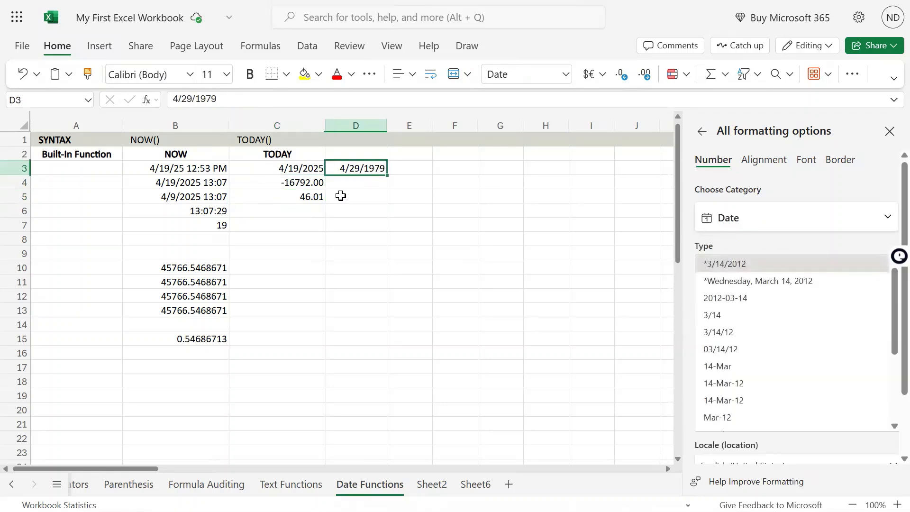
pyautogui.click(303, 181)
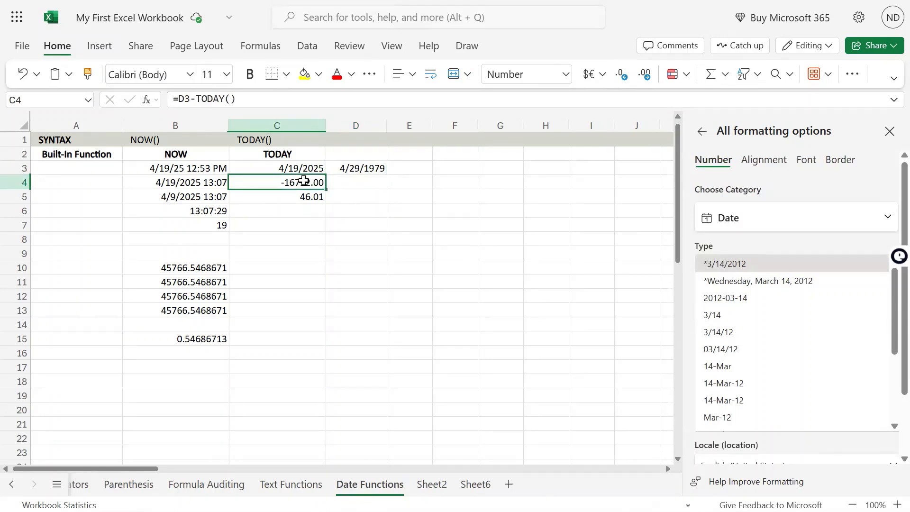
pyautogui.click(298, 201)
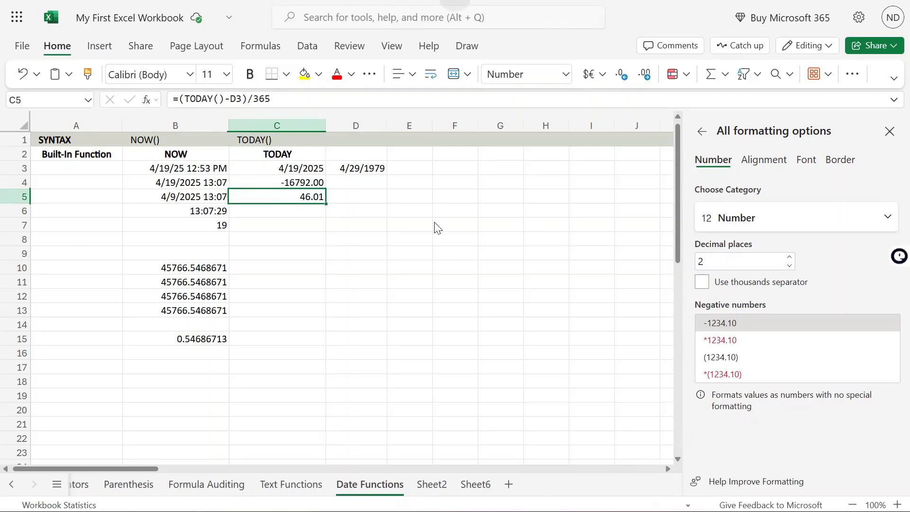
# Move the static date from D3 to A3 by cutting and pasting it
pyautogui.click(373, 167)
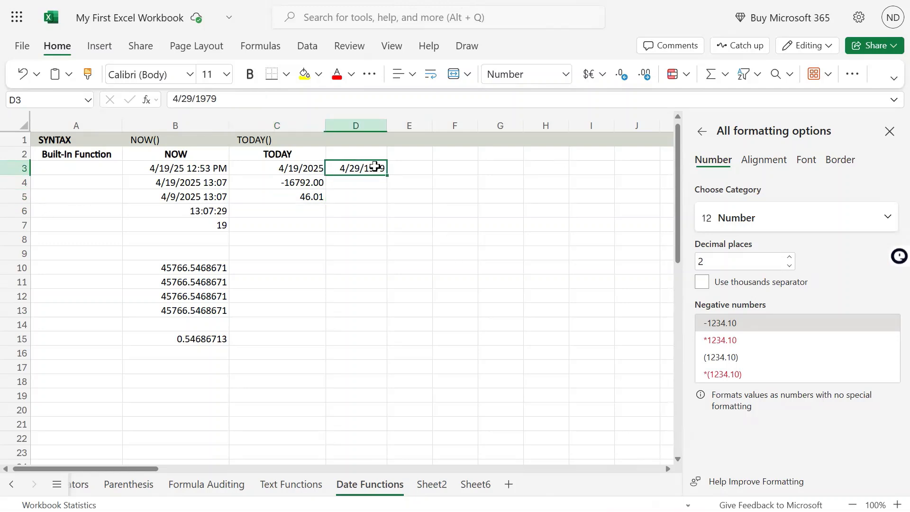
pyautogui.hotkey('ctrl', 'c')
pyautogui.click(90, 167)
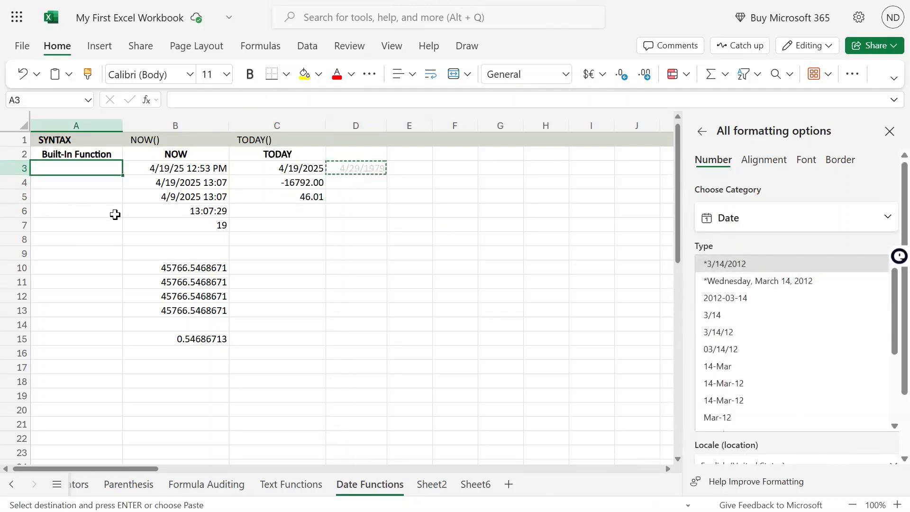
pyautogui.hotkey('ctrl', 'v')
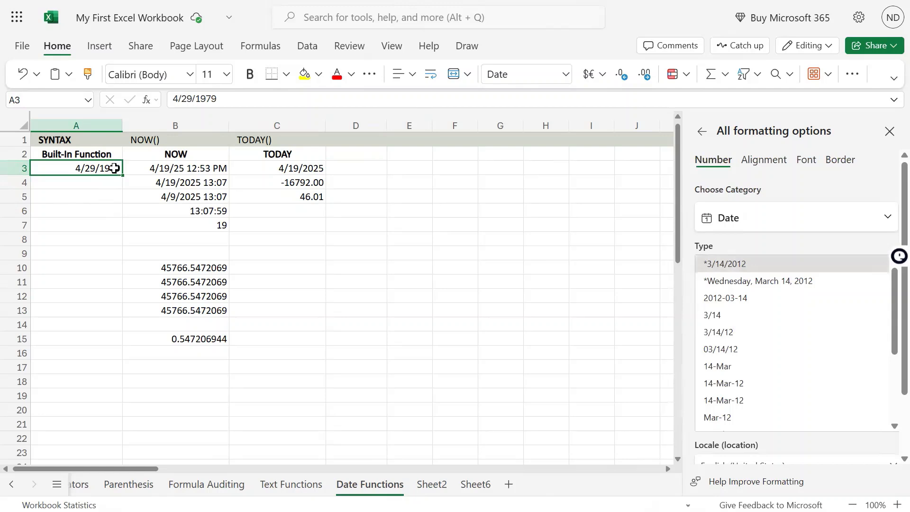
# Check the TODAY formulas in C3 and C4, and copy the static date from A3 into A4
pyautogui.click(308, 168)
pyautogui.doubleClick(309, 168)
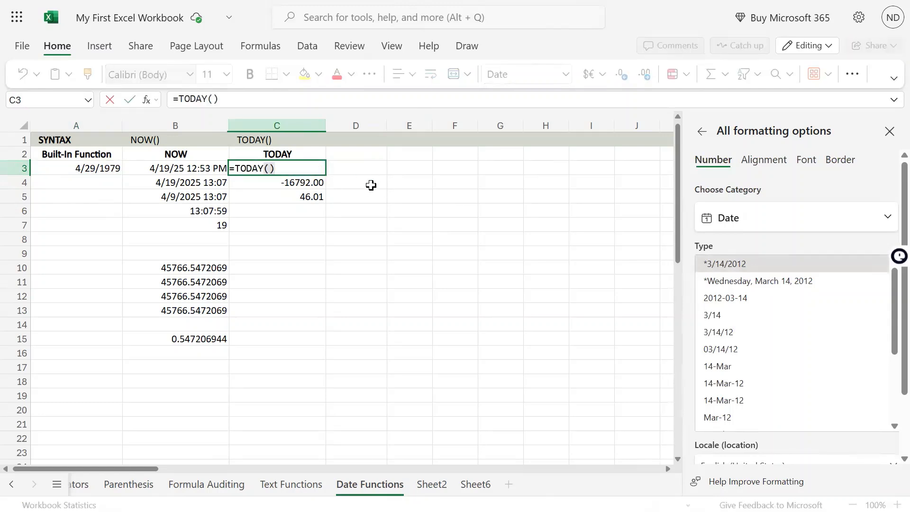
pyautogui.click(319, 182)
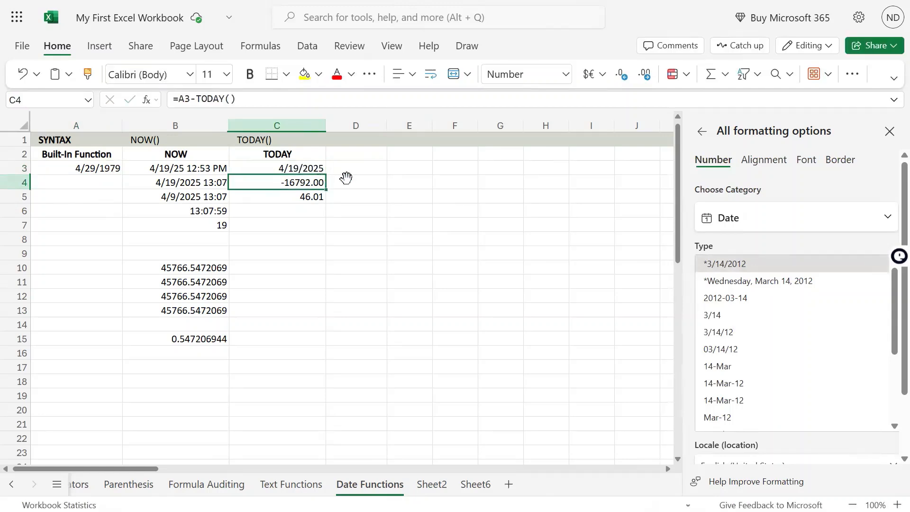
pyautogui.doubleClick(326, 185)
pyautogui.click(104, 172)
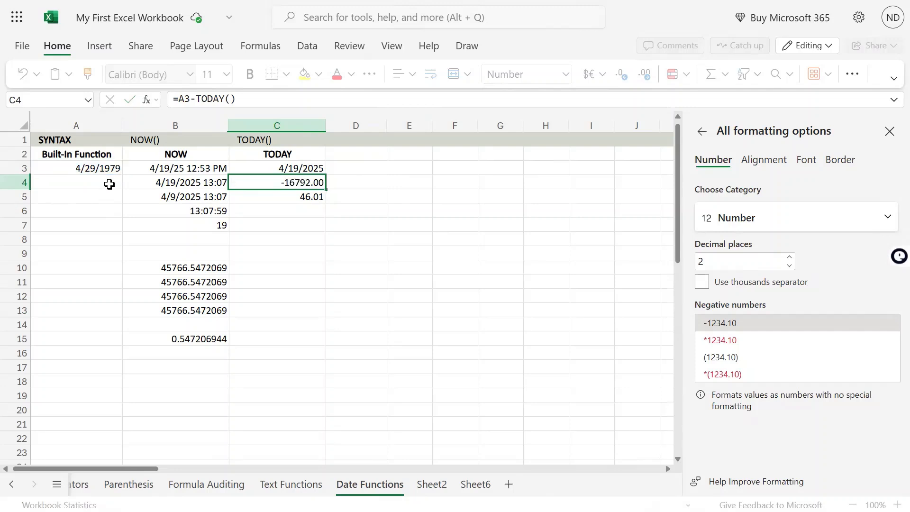
pyautogui.hotkey('ctrl', 'c')
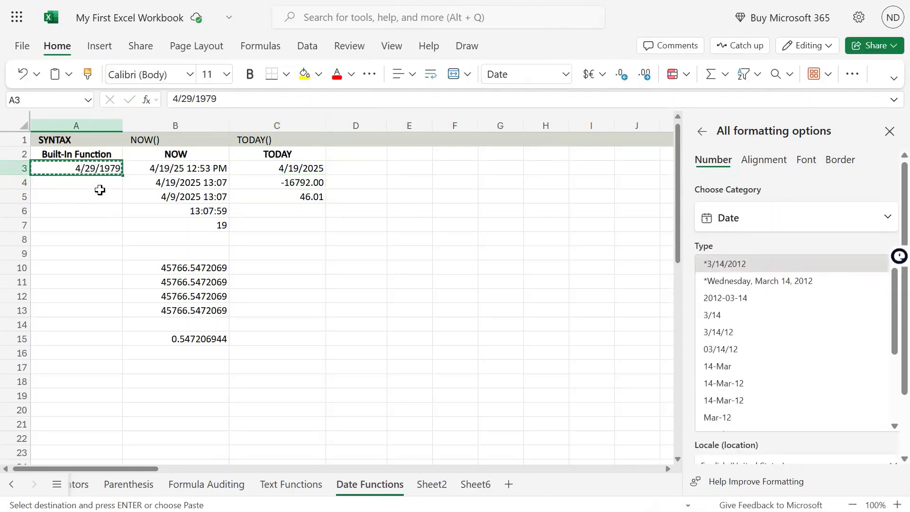
pyautogui.click(98, 185)
pyautogui.hotkey('ctrl', 'v')
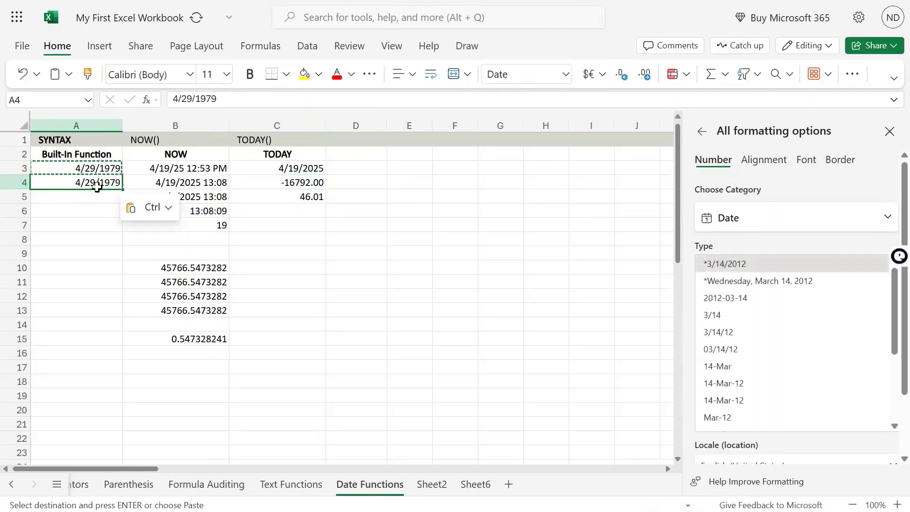
# Move the two static dates from A3:A4 down one row to A4:A5
pyautogui.moveTo(106, 167); pyautogui.dragTo(106, 183)
pyautogui.hotkey('ctrl', 'x')
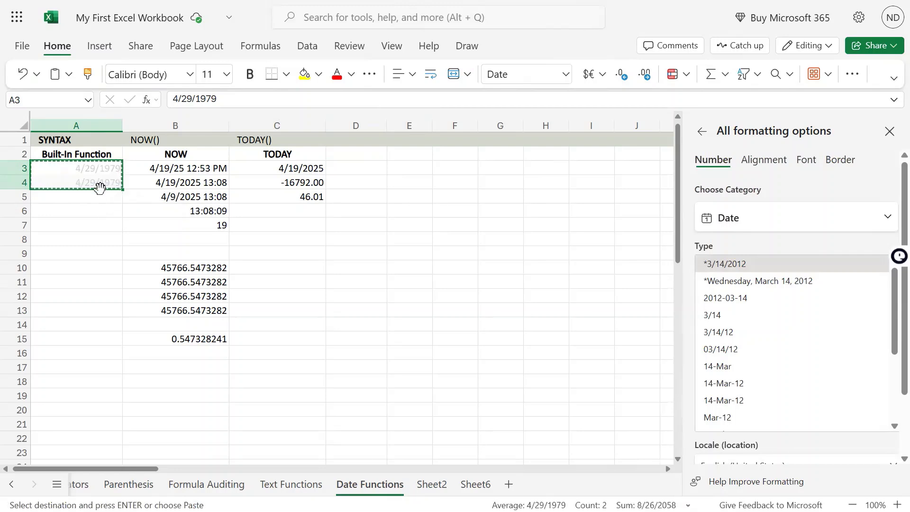
pyautogui.click(100, 186)
pyautogui.hotkey('ctrl', 'v')
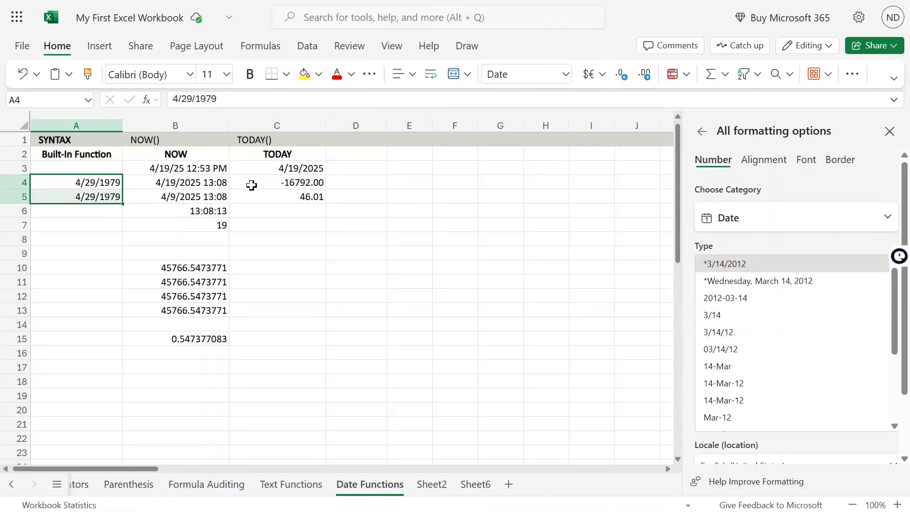
# Check the date reference in the C4 formula and repoint the C5 formula to A5, giving =(TODAY()-A5)/365
pyautogui.click(296, 177)
pyautogui.doubleClick(296, 178)
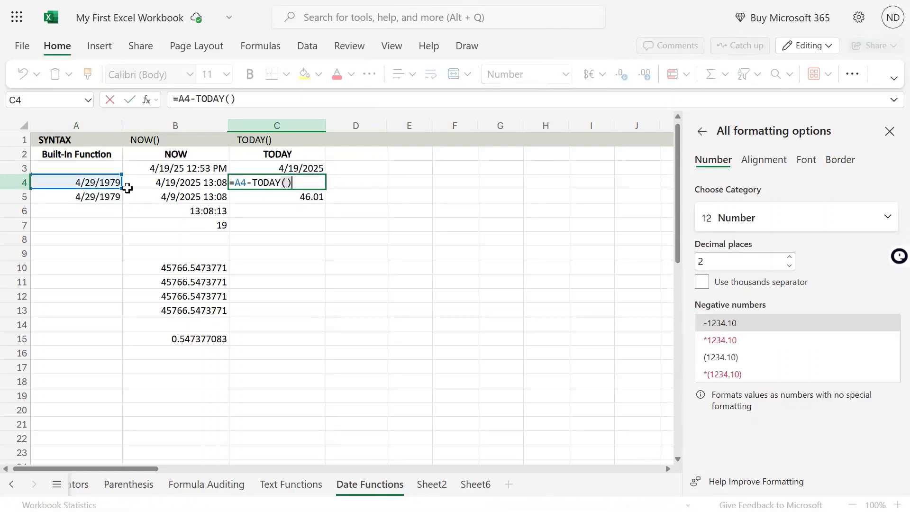
pyautogui.click(280, 198)
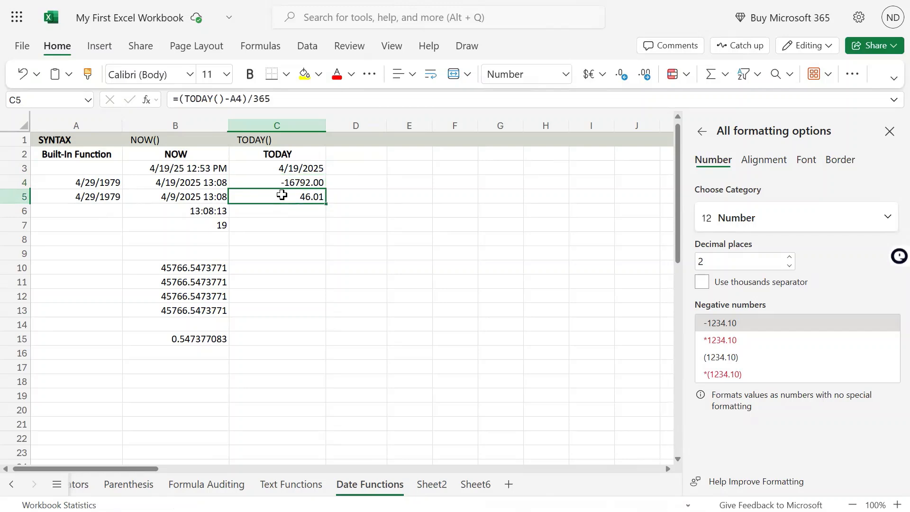
pyautogui.doubleClick(280, 194)
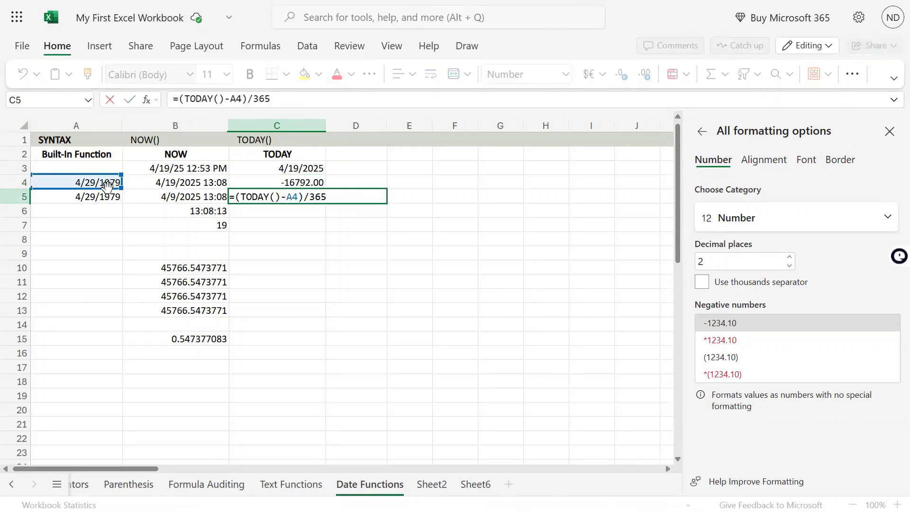
pyautogui.moveTo(107, 187); pyautogui.dragTo(110, 197)
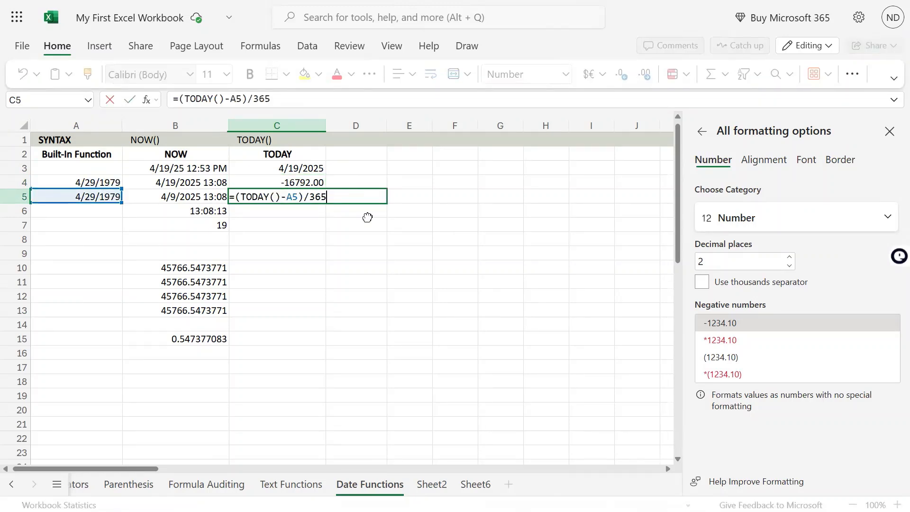
pyautogui.press('Return')
# Change the year of the static date in A4 so it reads 4/29/2025
pyautogui.doubleClick(98, 182)
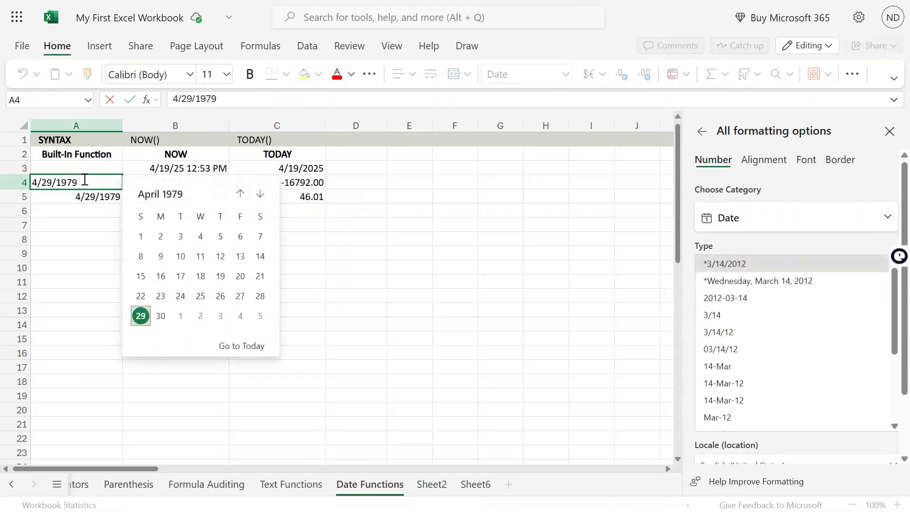
pyautogui.press('BackSpace')
pyautogui.press('BackSpace')
pyautogui.press('BackSpace')
pyautogui.press('BackSpace')
pyautogui.write('2025')
pyautogui.press('Return')
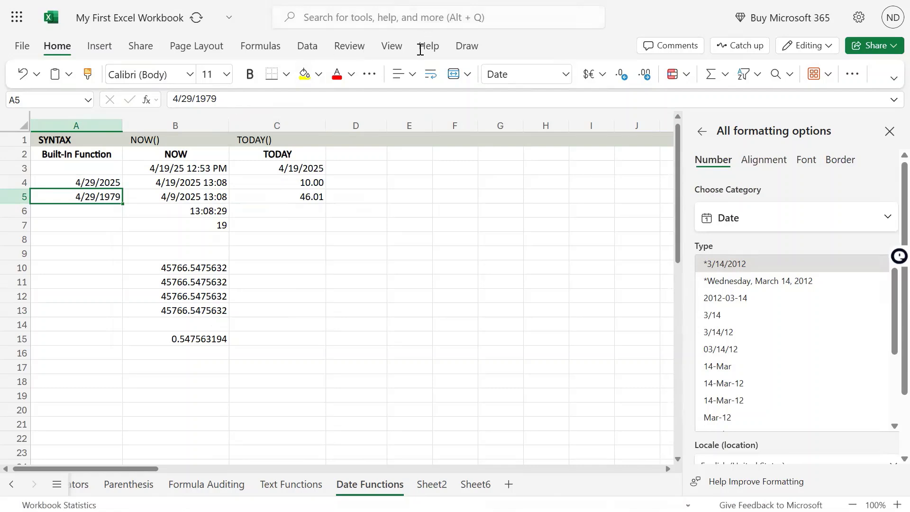
# Compare C4 and C5 with their source date, and copy the years formula from C5 into C6
pyautogui.click(311, 182)
pyautogui.click(306, 194)
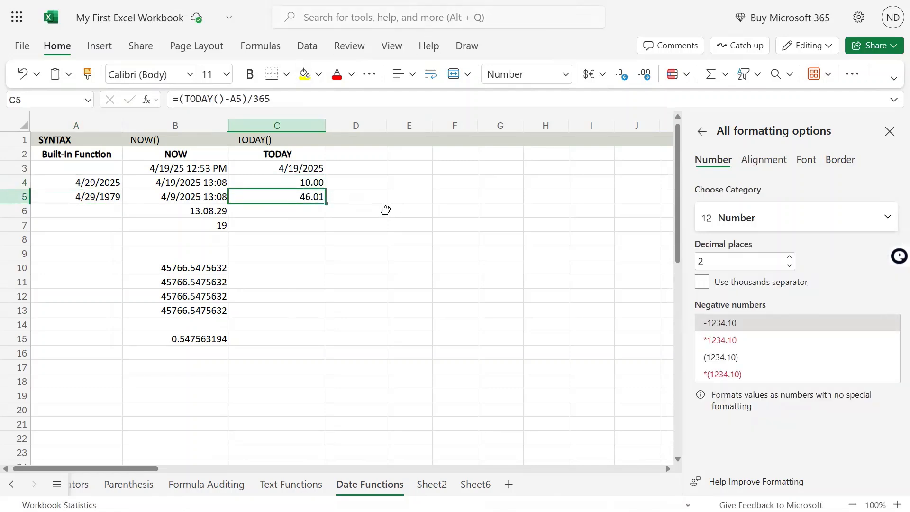
pyautogui.click(96, 197)
pyautogui.click(298, 197)
pyautogui.hotkey('ctrl', 'c')
pyautogui.click(311, 213)
pyautogui.hotkey('ctrl', 'v')
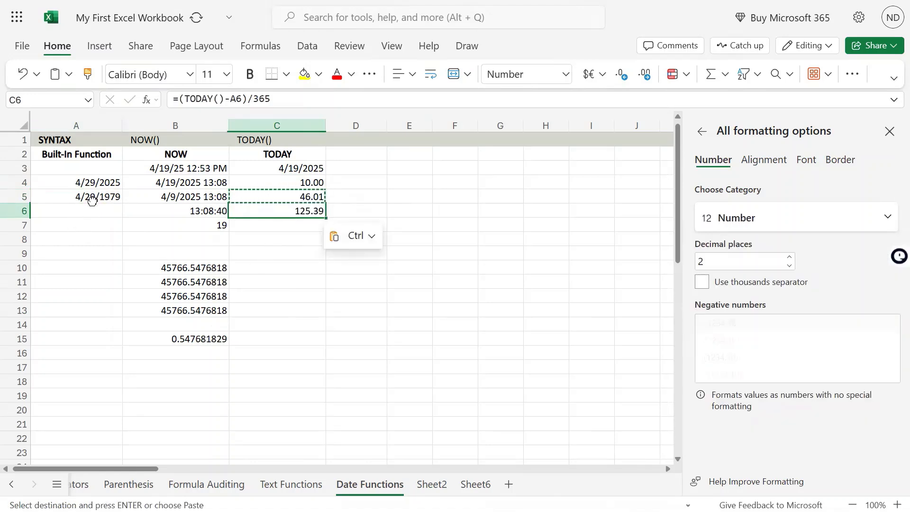
# Copy the static date from A5 into A6
pyautogui.click(87, 198)
pyautogui.hotkey('ctrl', 'c')
pyautogui.click(95, 214)
pyautogui.hotkey('ctrl', 'v')
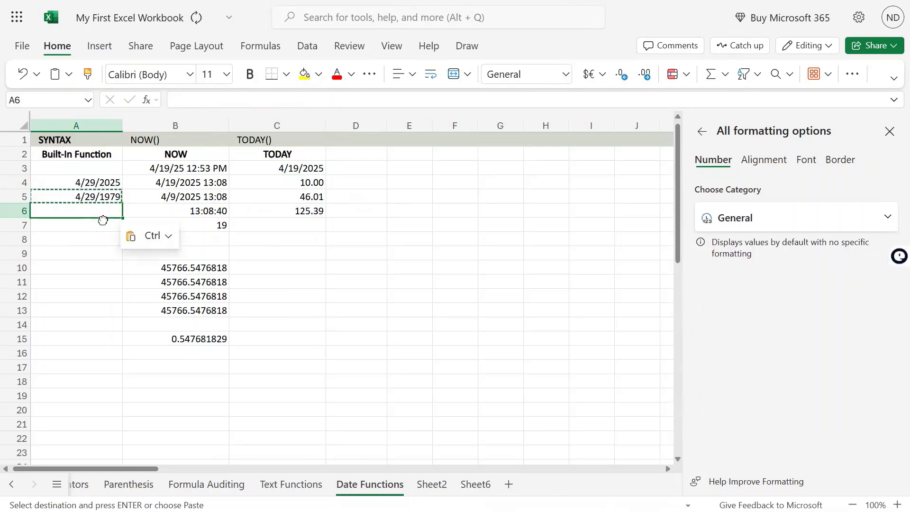
# Change the year of the date in A6 to 1990
pyautogui.press('F2')
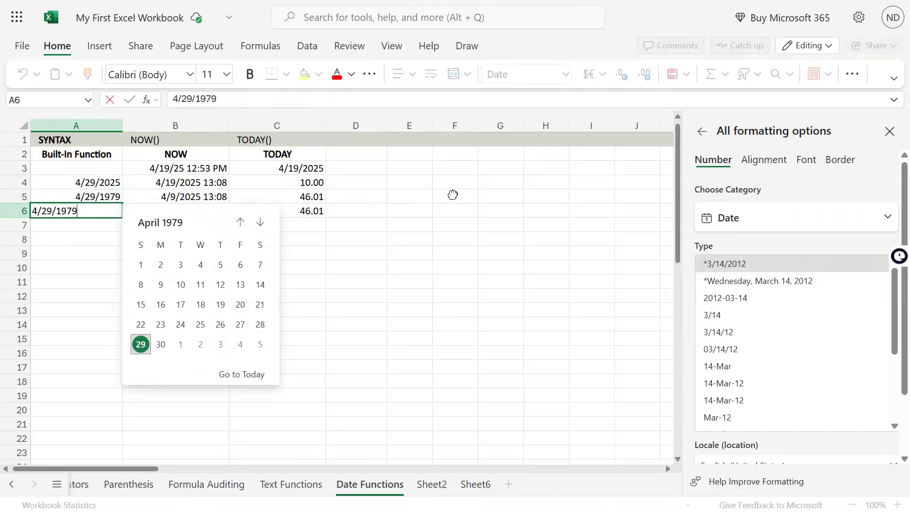
pyautogui.press('BackSpace')
pyautogui.press('BackSpace')
pyautogui.write('90')
pyautogui.press('Return')
pyautogui.press('Up')
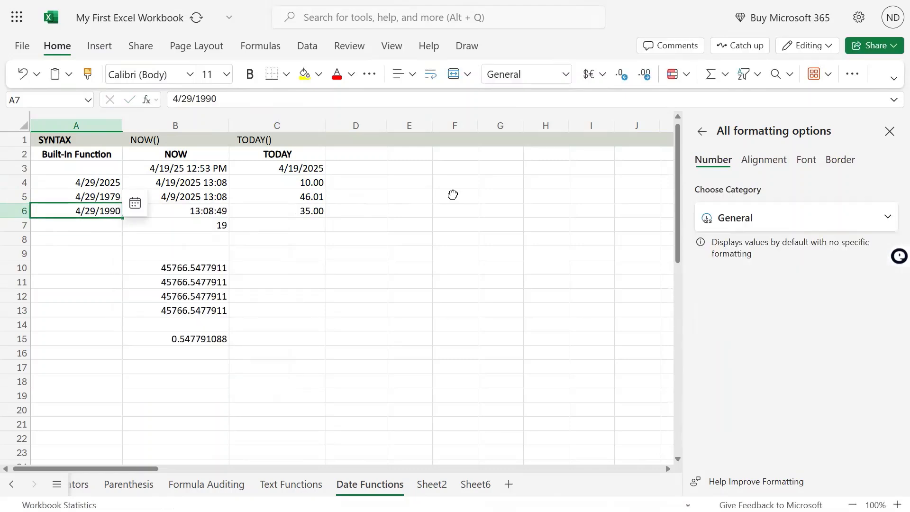
# Compare the years results and formulas in C6 and C5 across their rows
pyautogui.press('Right')
pyautogui.press('Right')
pyautogui.press('Right')
pyautogui.press('Left')
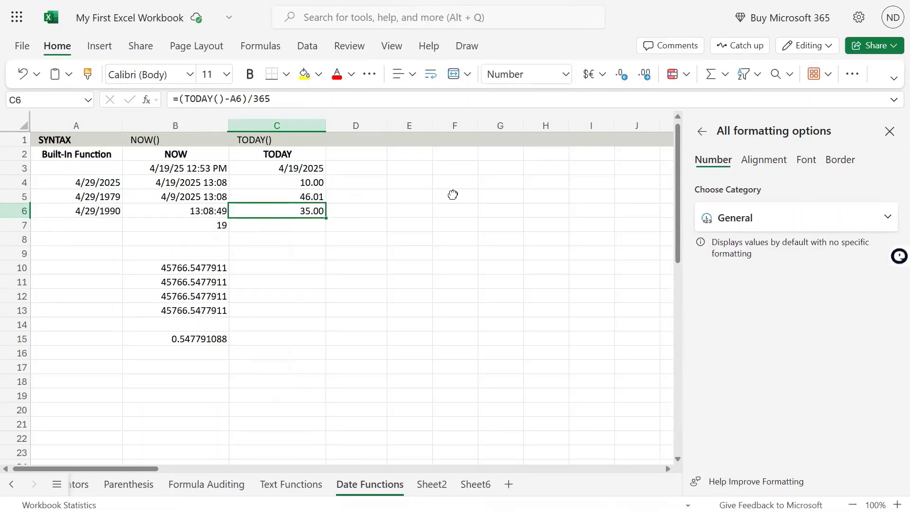
pyautogui.press('Up')
pyautogui.press('Down')
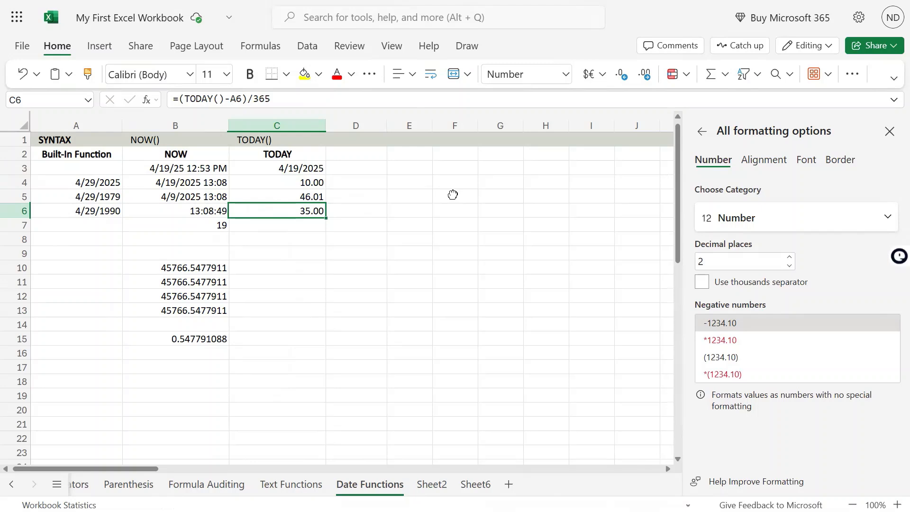
pyautogui.press('Up')
pyautogui.press('Left')
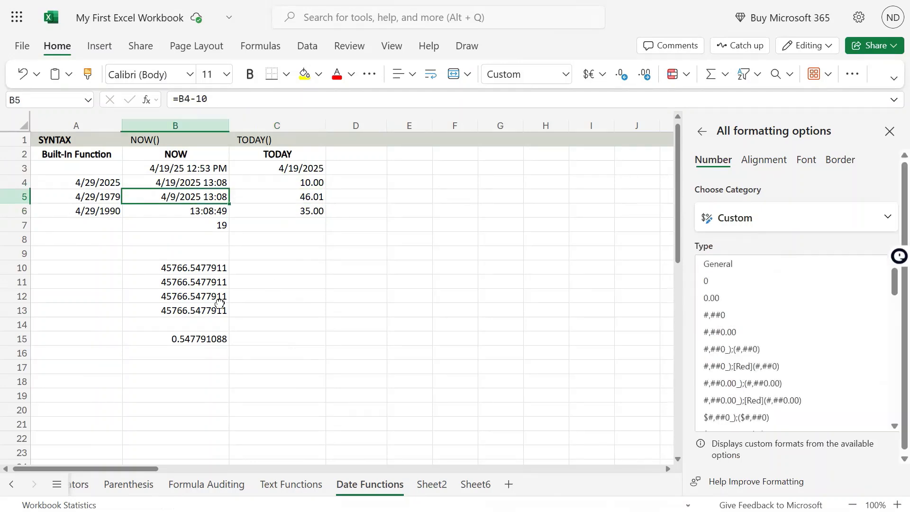
# Review the day-difference formula in C4 against the years formulas in C5 and C6
pyautogui.moveTo(454, 1)
pyautogui.click(299, 226)
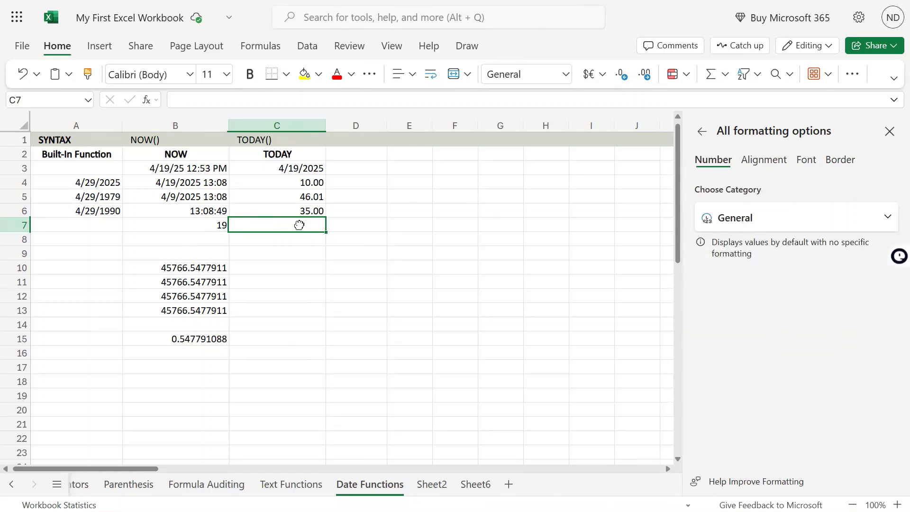
pyautogui.click(307, 184)
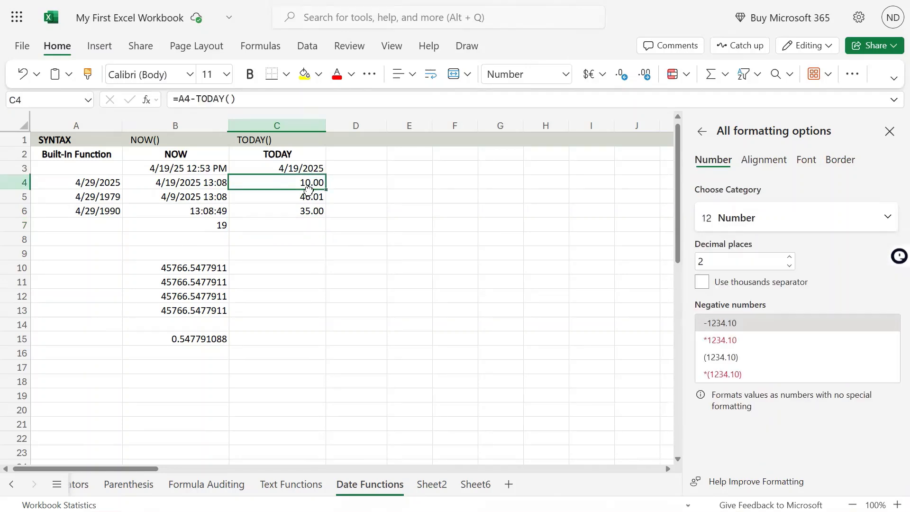
pyautogui.click(311, 194)
pyautogui.click(311, 185)
pyautogui.click(312, 194)
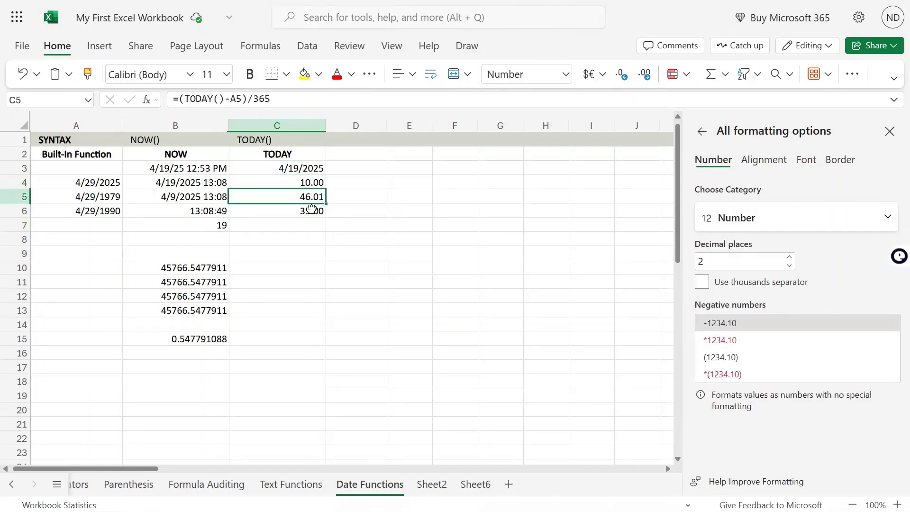
pyautogui.click(311, 209)
pyautogui.click(311, 183)
pyautogui.click(307, 227)
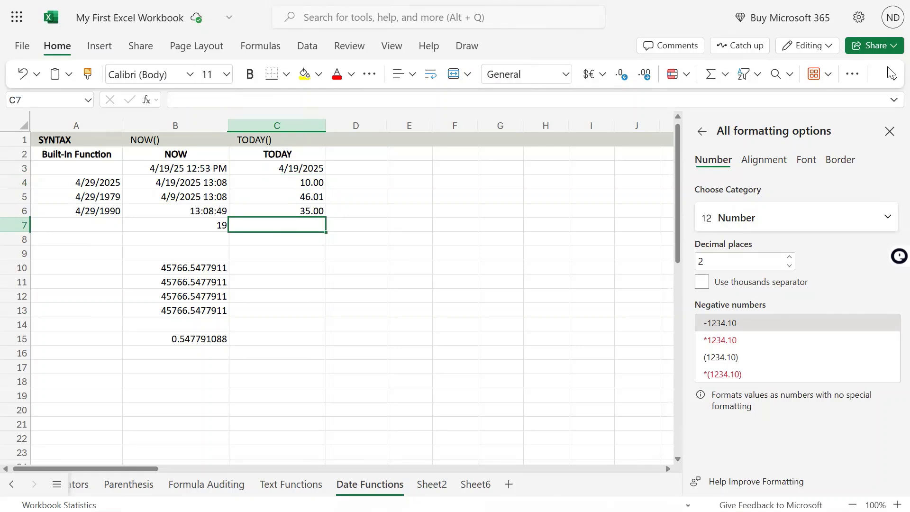
pyautogui.write('=')
pyautogui.press('Escape')
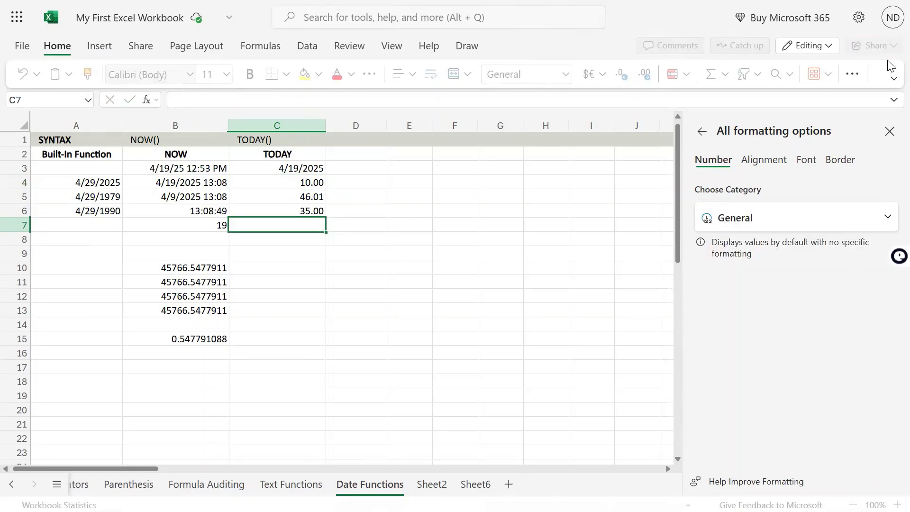
# Copy the static date 4/29/2025 from A4 into A7
pyautogui.press('Left')
pyautogui.press('Left')
pyautogui.press('Up')
pyautogui.press('Up')
pyautogui.press('Up')
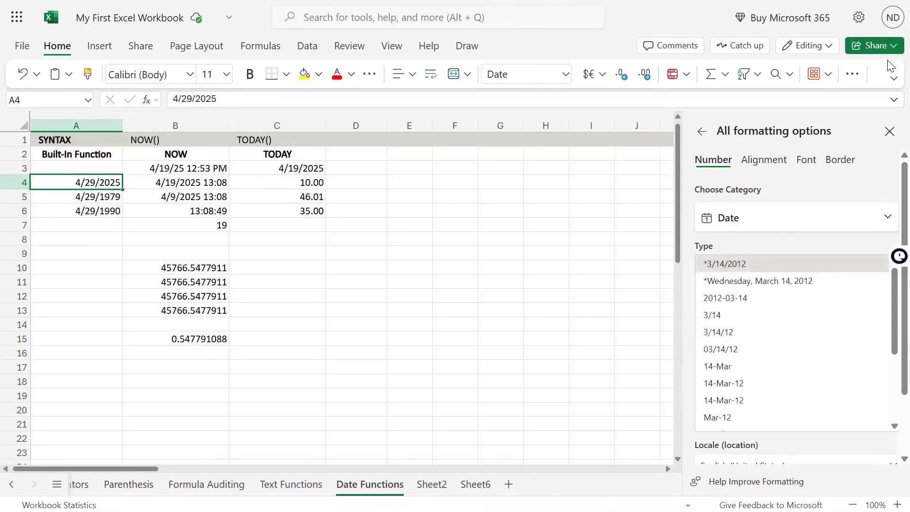
pyautogui.hotkey('ctrl', 'c')
pyautogui.press('Down')
pyautogui.press('Down')
pyautogui.press('Down')
pyautogui.press('Down')
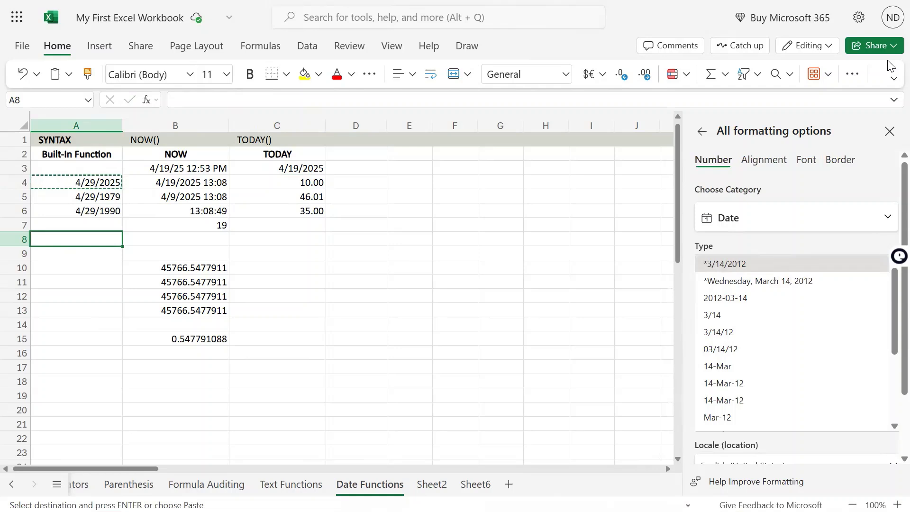
pyautogui.press('Up')
pyautogui.hotkey('ctrl', 'v')
# Enter the formula =A7+90 in C7 to calculate the date 90 days after the one in A7
pyautogui.press('Right')
pyautogui.press('Right')
pyautogui.press('Right')
pyautogui.press('Left')
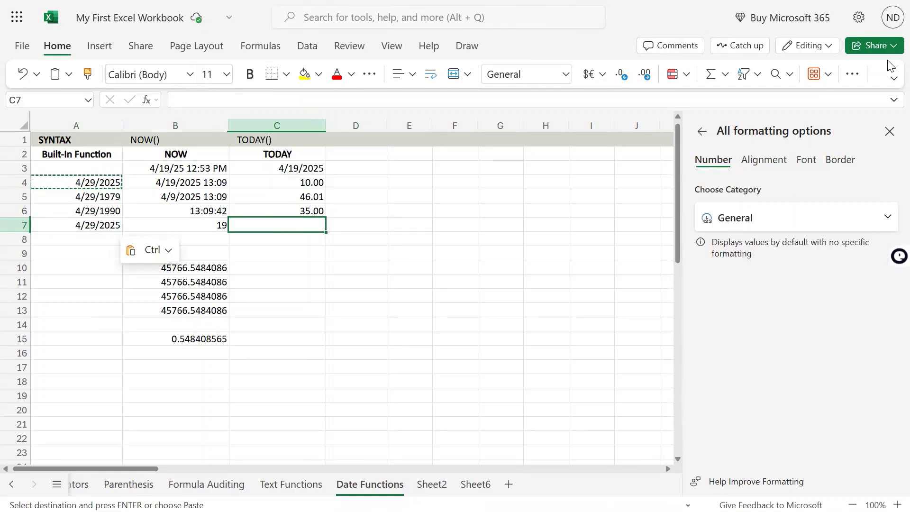
pyautogui.write('=')
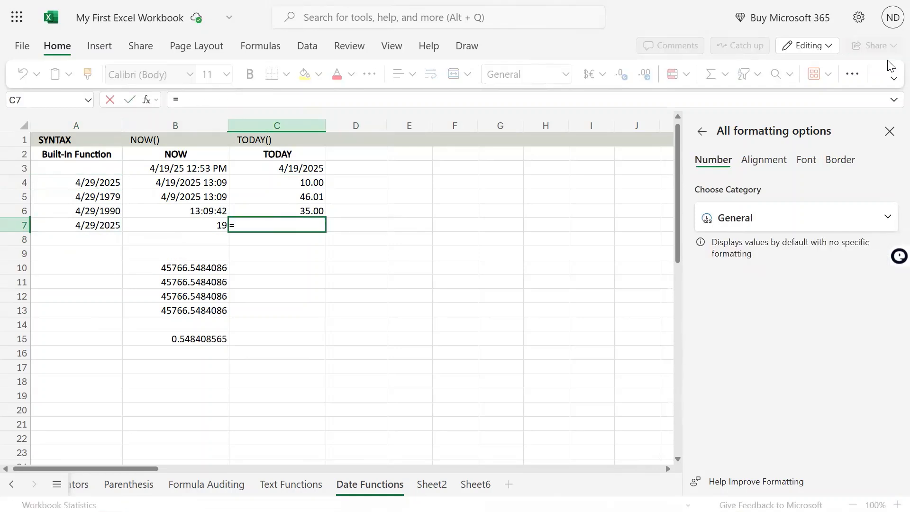
pyautogui.press('Left')
pyautogui.press('Left')
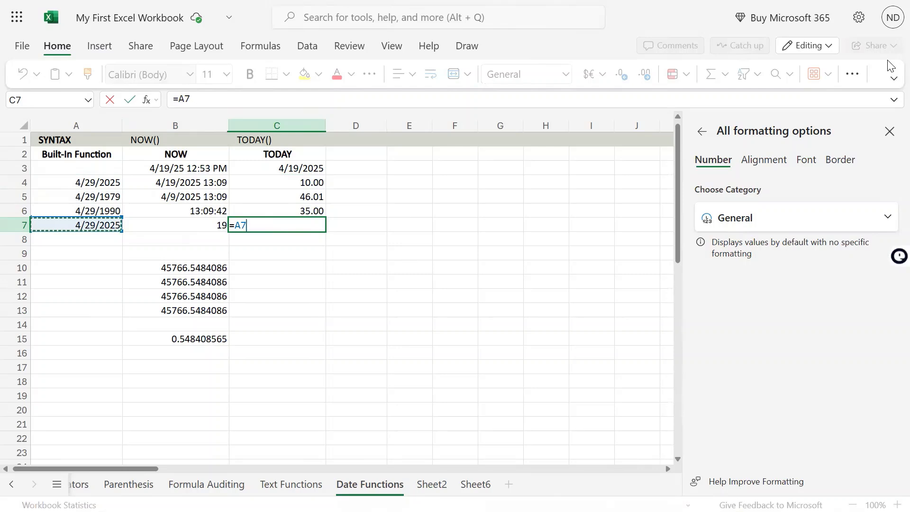
pyautogui.write('+90')
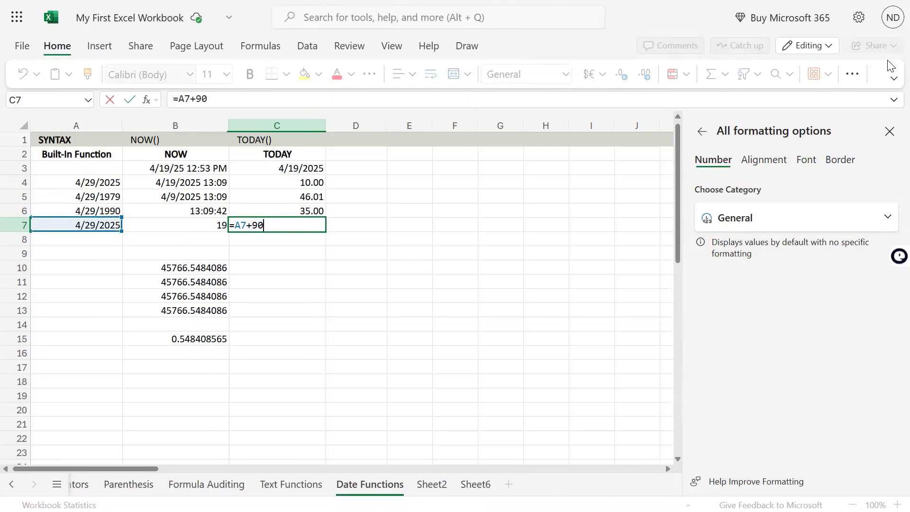
pyautogui.press('Return')
# Change the formula in C7 to =TODAY()+90 so it calculates from the current date instead of A7
pyautogui.press('Up')
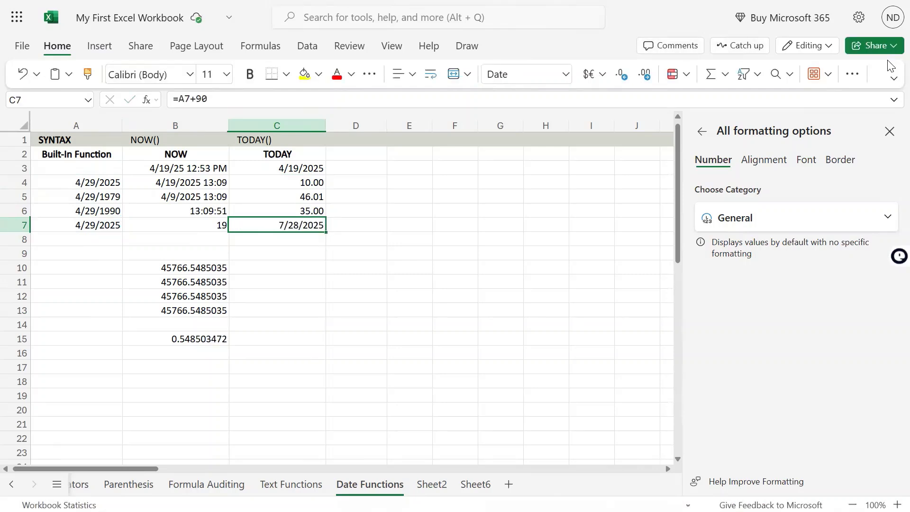
pyautogui.press('F2')
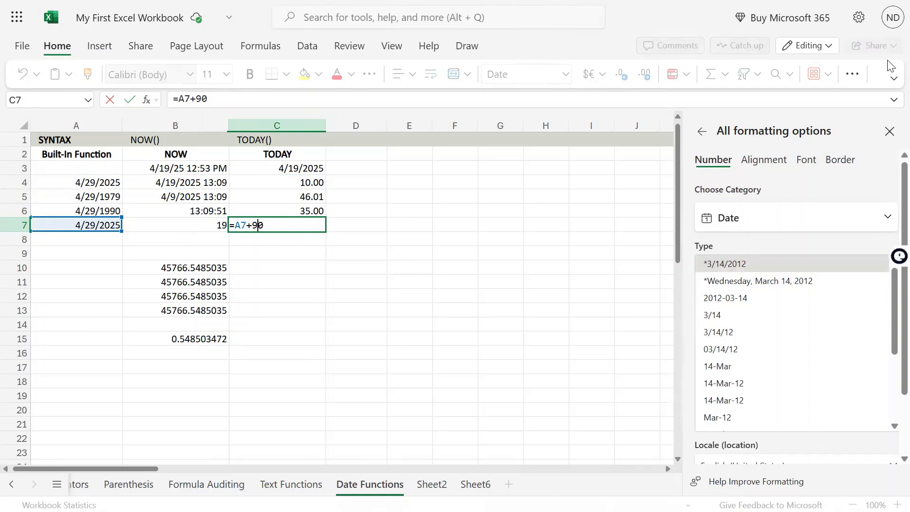
pyautogui.press('BackSpace')
pyautogui.press('BackSpace')
pyautogui.write('today')
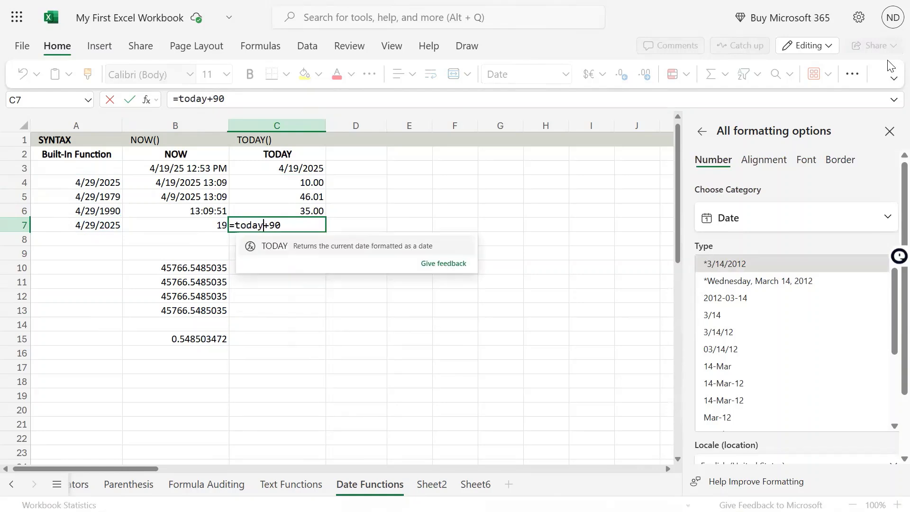
pyautogui.write('(')
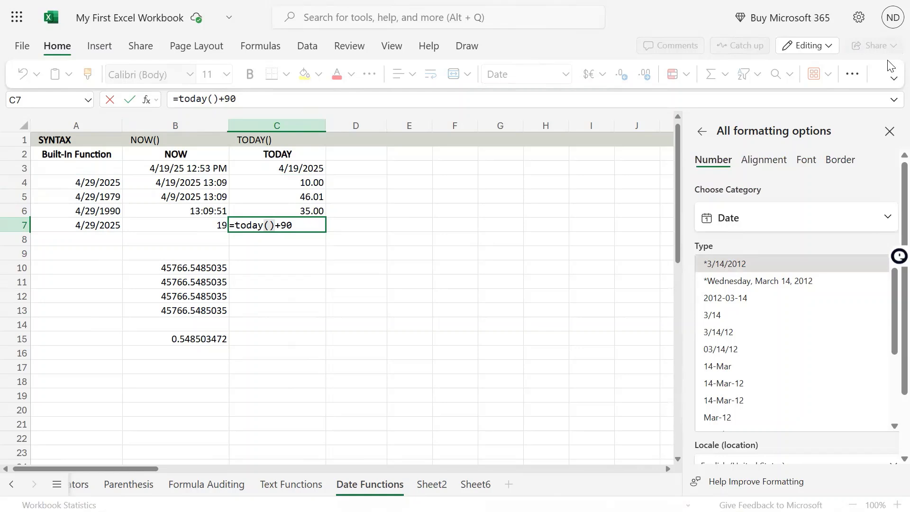
pyautogui.press('Return')
pyautogui.press('Up')
pyautogui.press('Left')
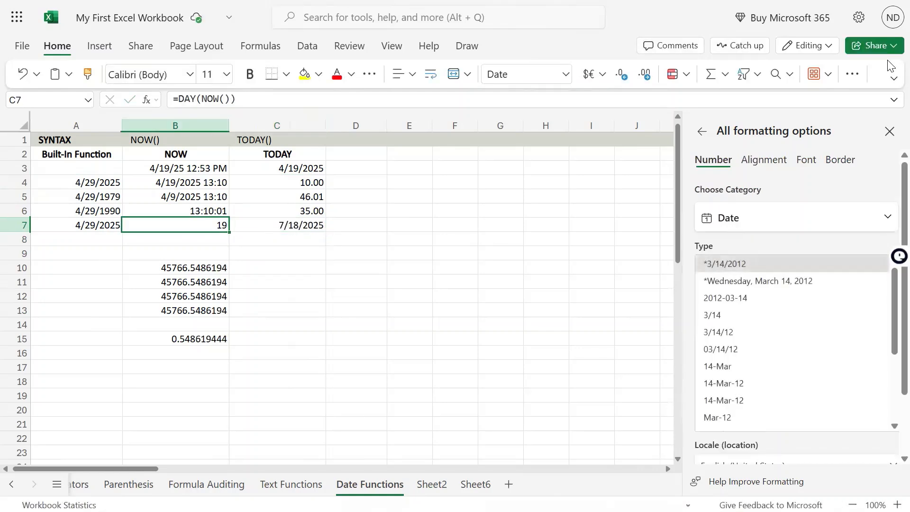
# Clear the static date from A7
pyautogui.press('Left')
pyautogui.press('Right')
pyautogui.press('Right')
pyautogui.press('Left')
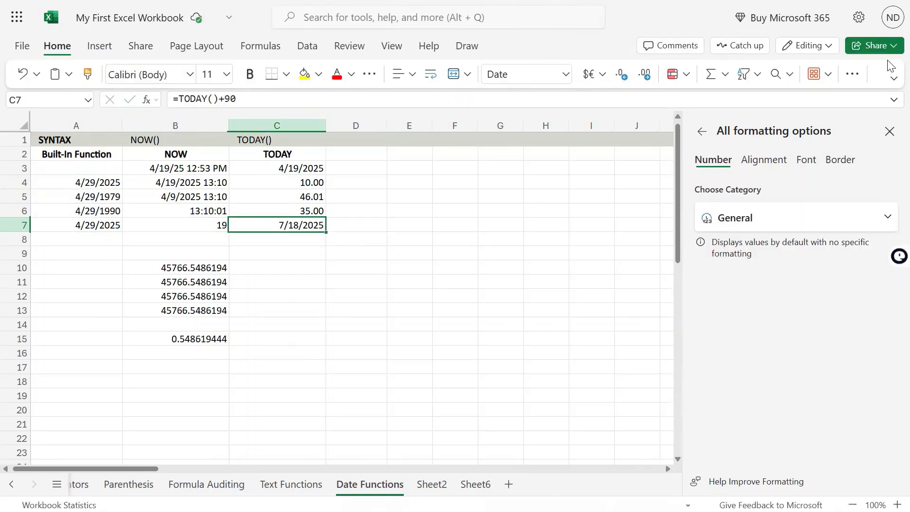
pyautogui.press('Left')
pyautogui.press('Left')
pyautogui.press('Delete')
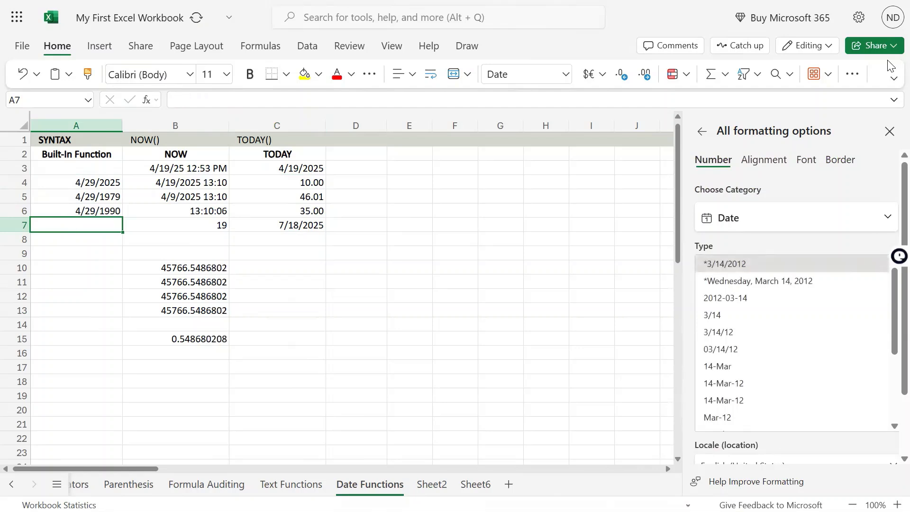
# Copy the formula from C7 into C8 and change it to =TODAY()-90 to calculate the date 90 days ago
pyautogui.press('Right')
pyautogui.press('Right')
pyautogui.press('Right')
pyautogui.press('Left')
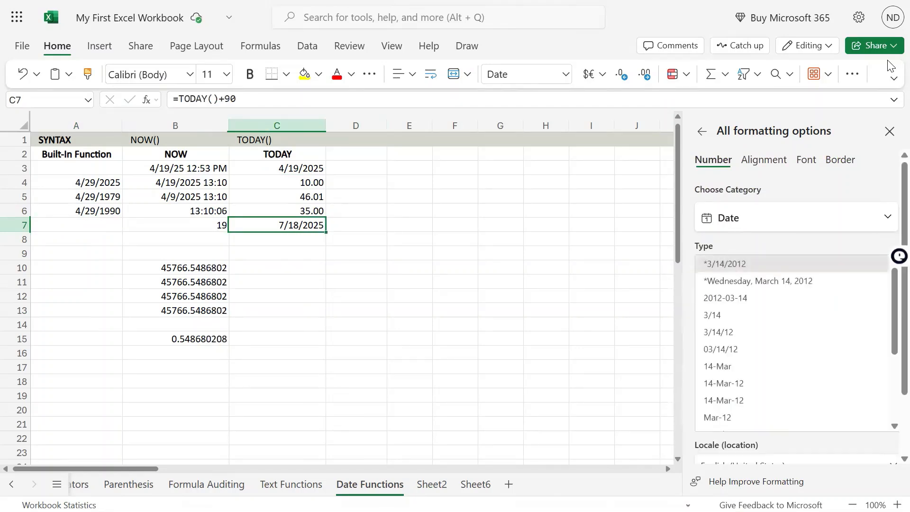
pyautogui.hotkey('ctrl', 'c')
pyautogui.press('Down')
pyautogui.hotkey('ctrl', 'v')
pyautogui.press('F2')
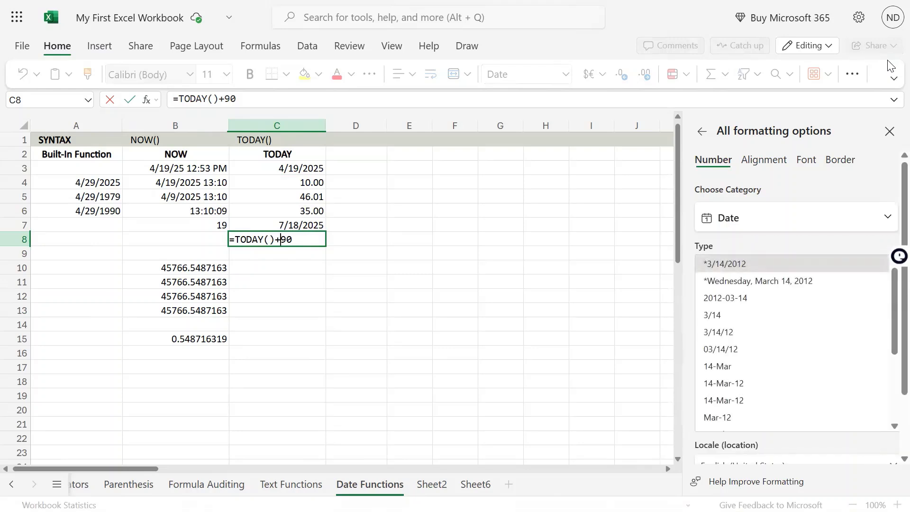
pyautogui.press('BackSpace')
pyautogui.write('-')
pyautogui.press('Return')
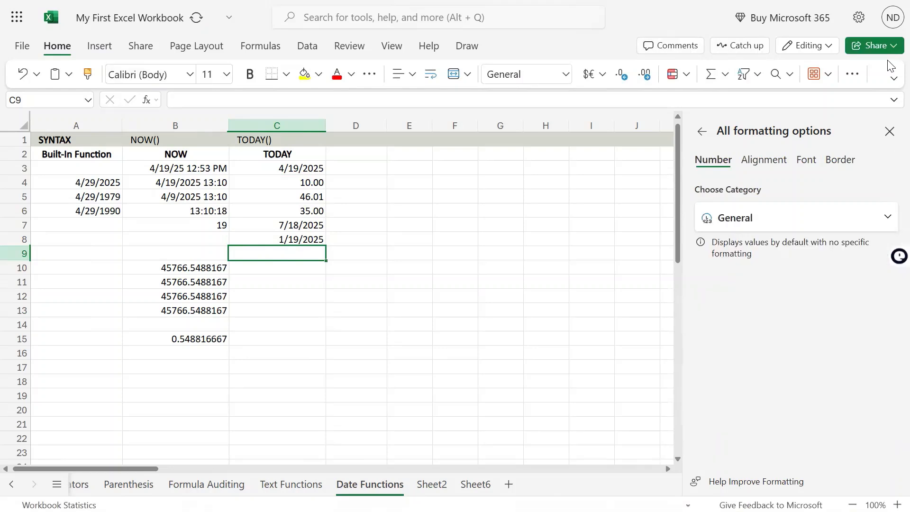
# Compare the future-date formula in C7 with the past-date formula in C8 and the years formula in C6
pyautogui.press('Up')
pyautogui.press('Up')
pyautogui.press('Down')
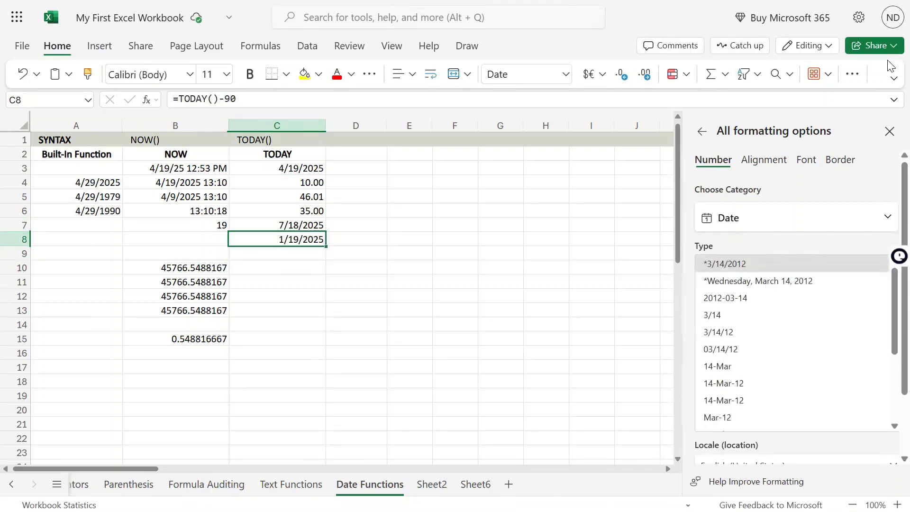
pyautogui.press('Up')
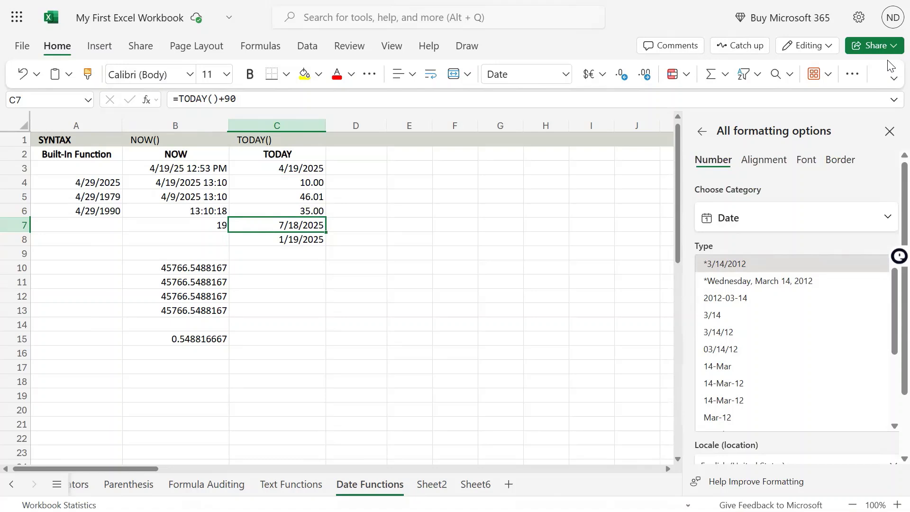
pyautogui.press('Down')
pyautogui.press('Up')
pyautogui.press('Up')
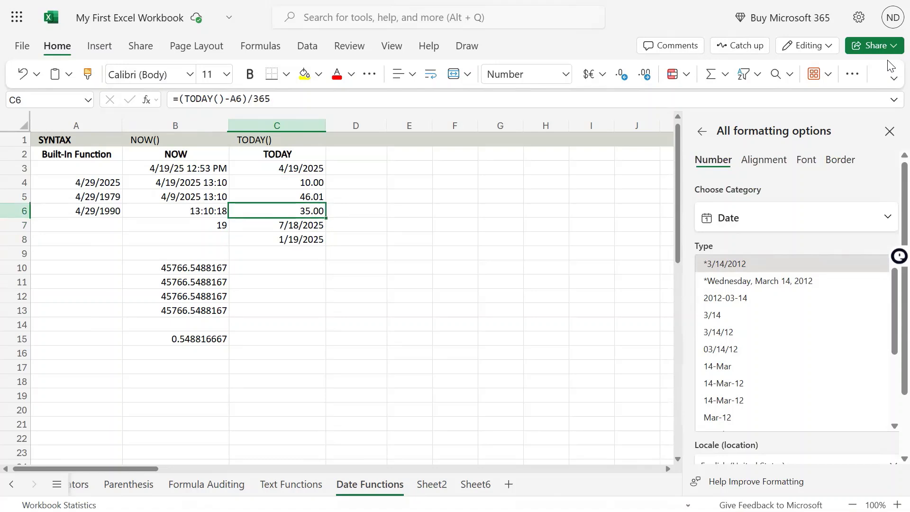
pyautogui.press('Down')
pyautogui.press('Down')
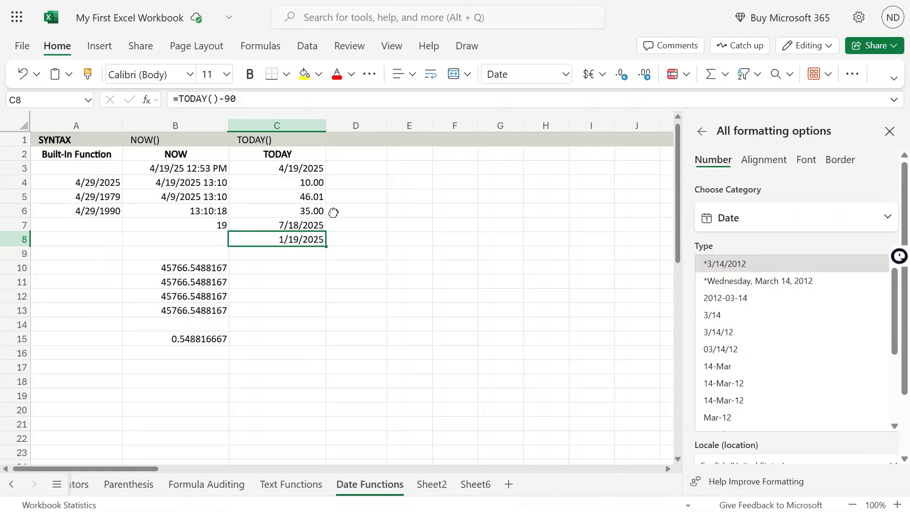
# Review the conditional formatting rule types and start a new rule for the TODAY cell C3
pyautogui.click(312, 169)
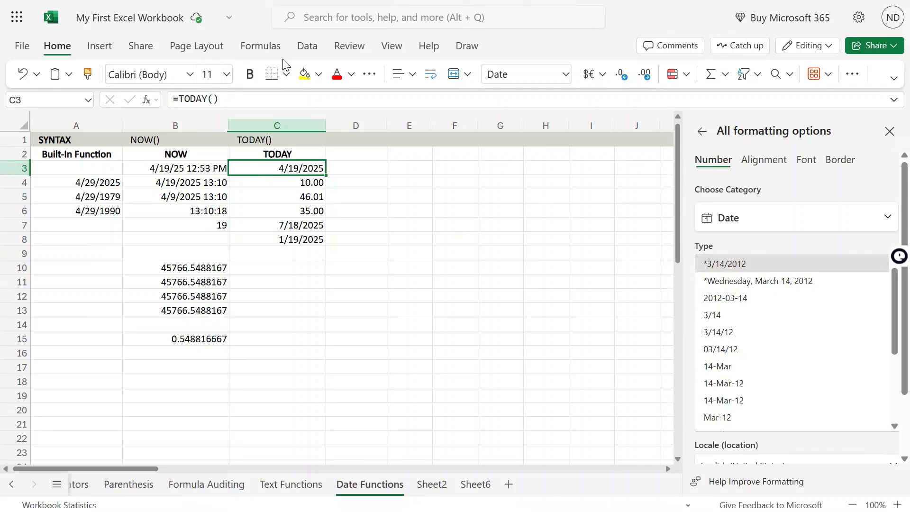
pyautogui.click(688, 80)
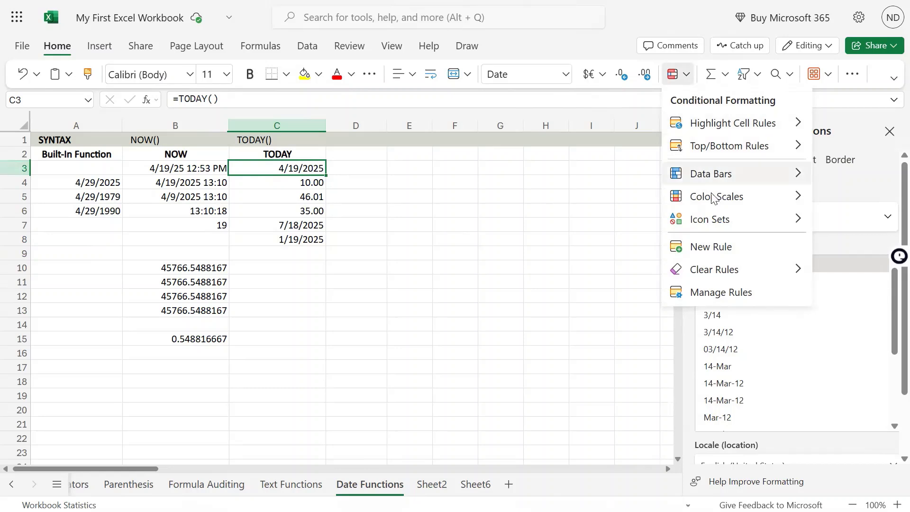
pyautogui.moveTo(729, 205)
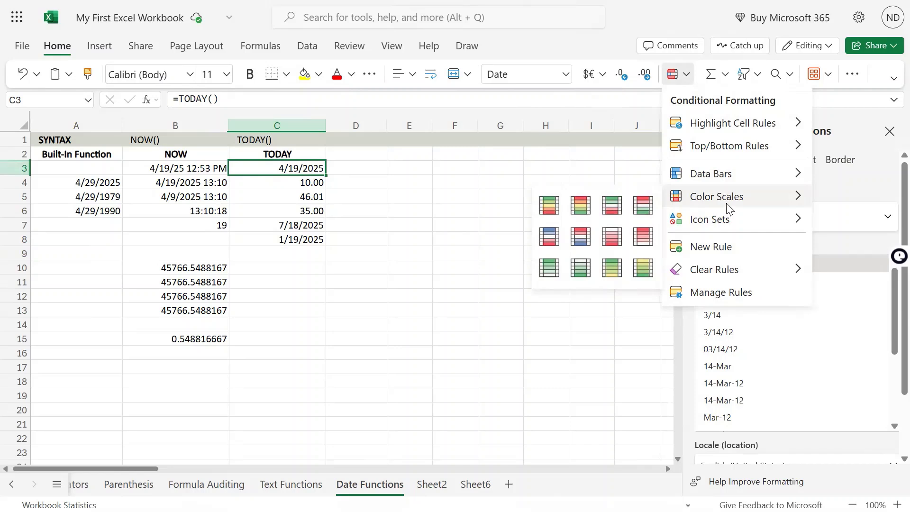
pyautogui.moveTo(714, 169)
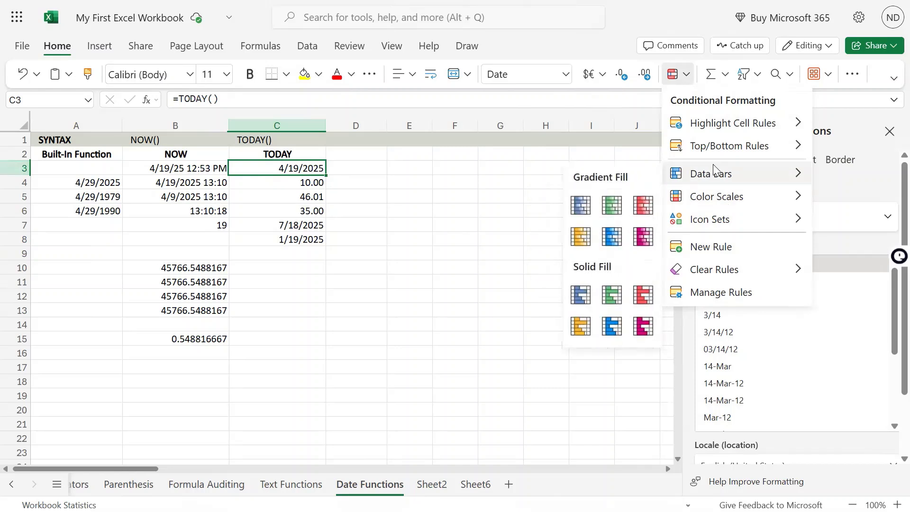
pyautogui.moveTo(726, 148)
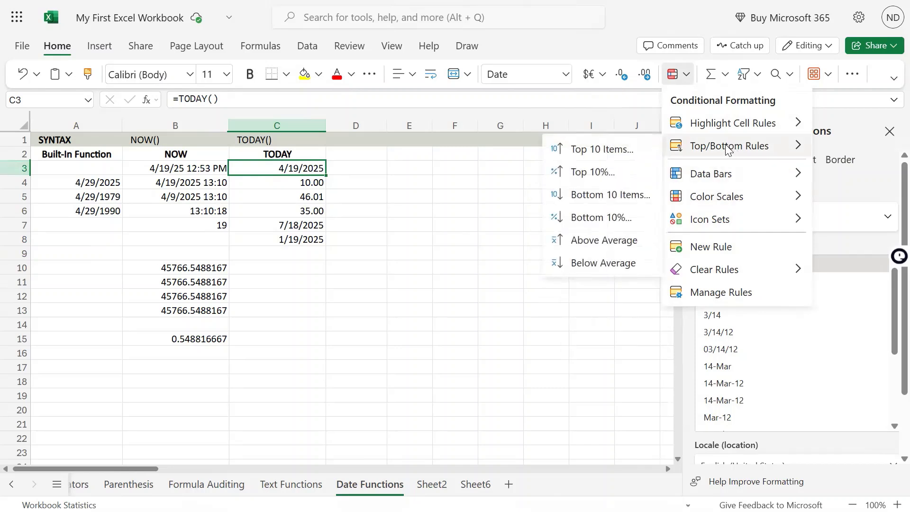
pyautogui.moveTo(731, 124)
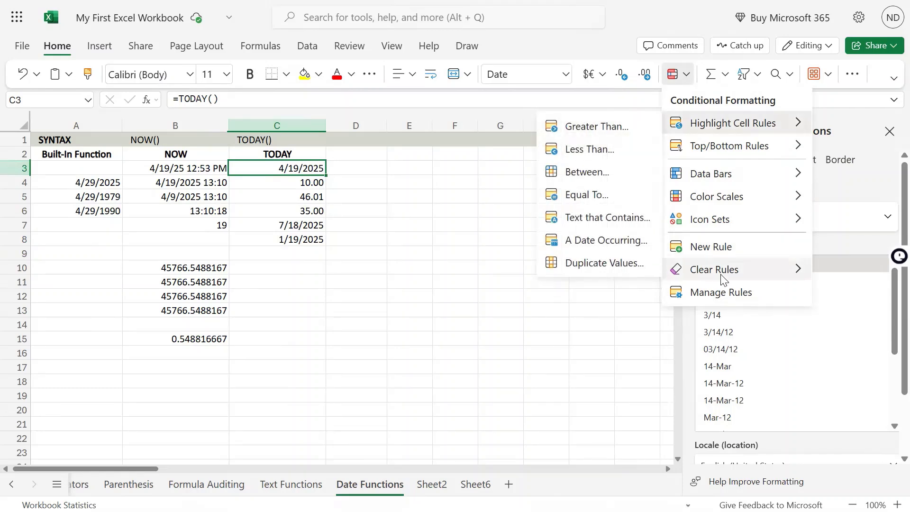
pyautogui.click(723, 247)
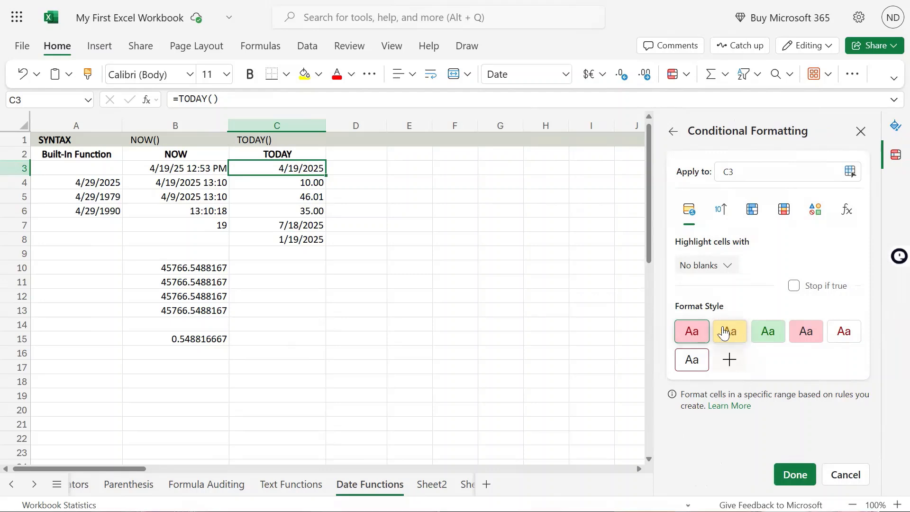
# Set the new rule to highlight cells by Cell value with the condition Equal to
pyautogui.click(725, 268)
pyautogui.click(715, 266)
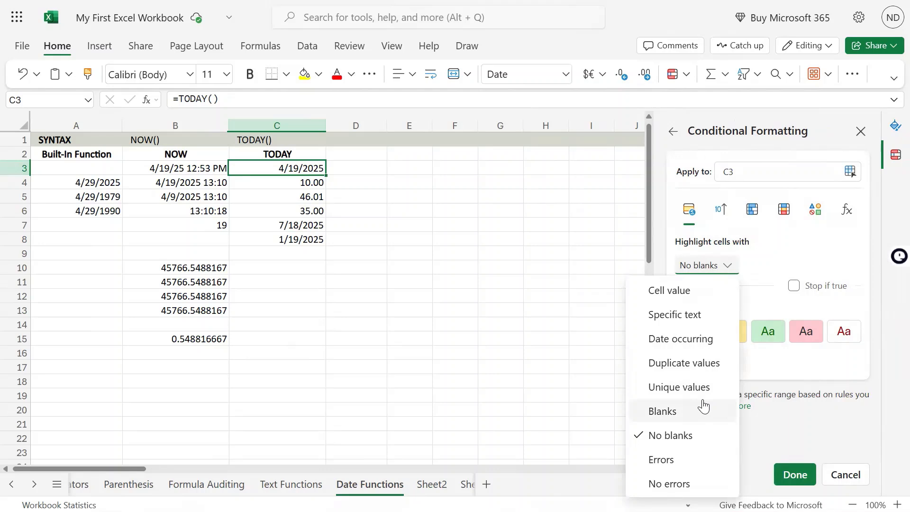
pyautogui.click(674, 290)
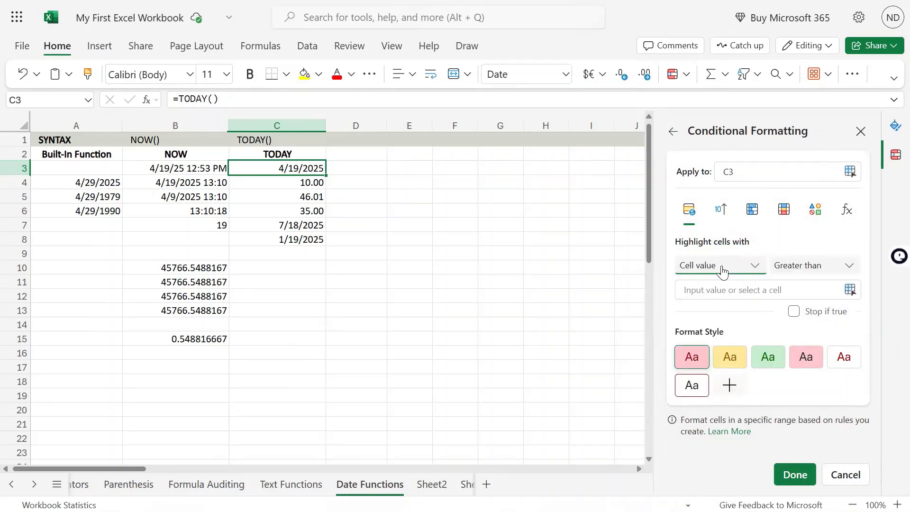
pyautogui.click(816, 270)
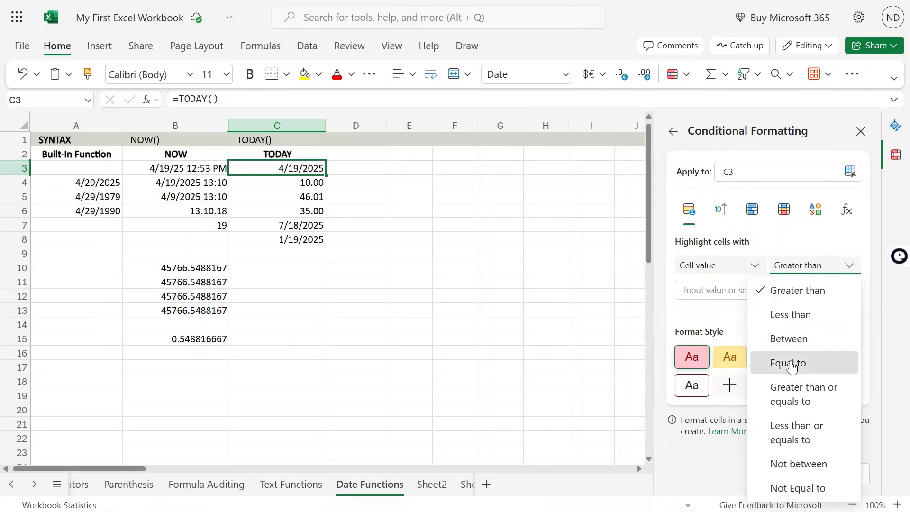
pyautogui.click(790, 363)
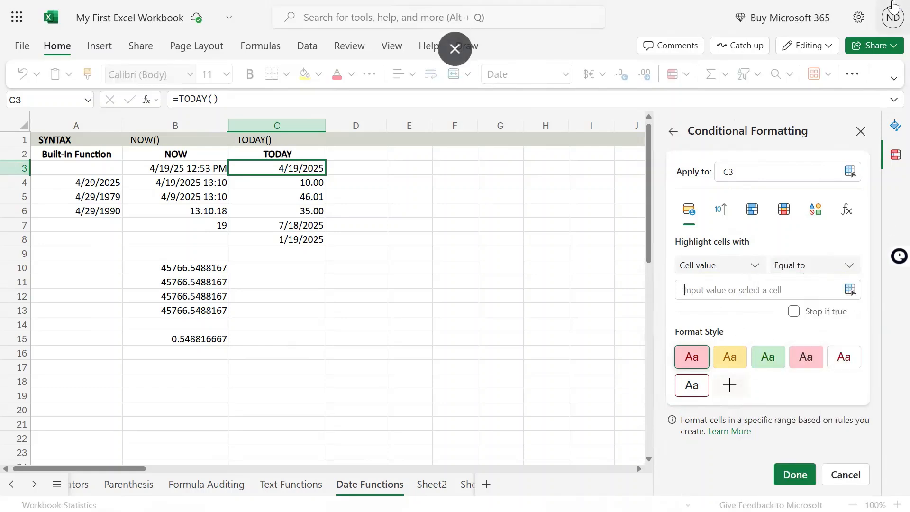
# Enter today()+90 as the comparison value and save the conditional formatting rule for C3
pyautogui.write('tfay')
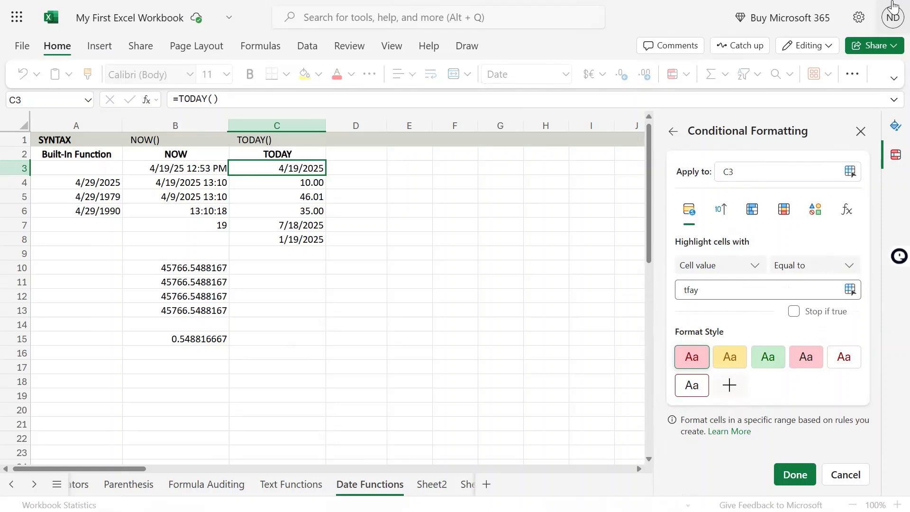
pyautogui.press('BackSpace')
pyautogui.press('BackSpace')
pyautogui.press('BackSpace')
pyautogui.write('oday()+90')
pyautogui.click(796, 476)
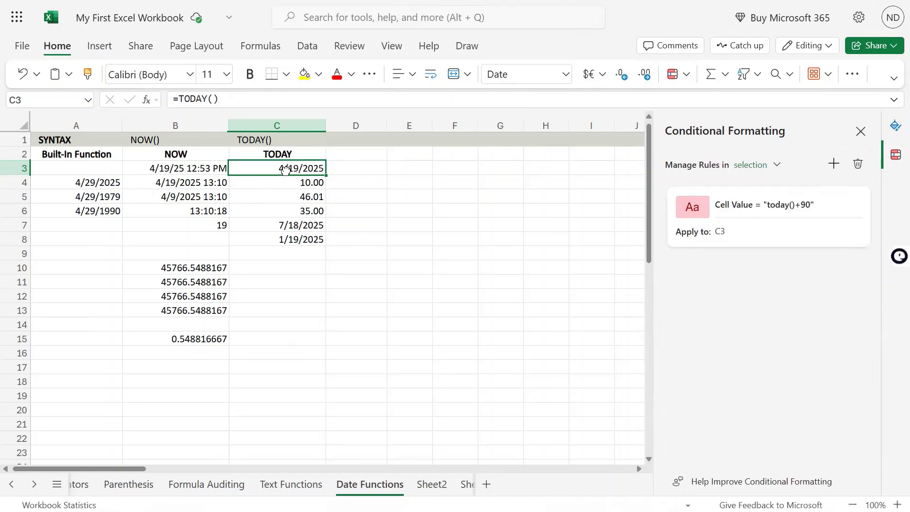
# Copy the formatting of C3 onto C7:C8 with Format Painter and check the formulas in both cells
pyautogui.click(88, 75)
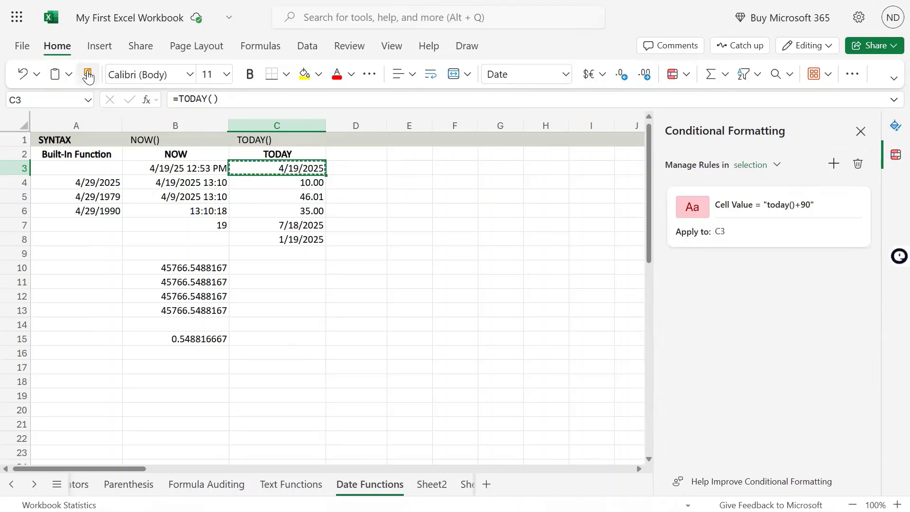
pyautogui.moveTo(301, 226); pyautogui.dragTo(291, 238)
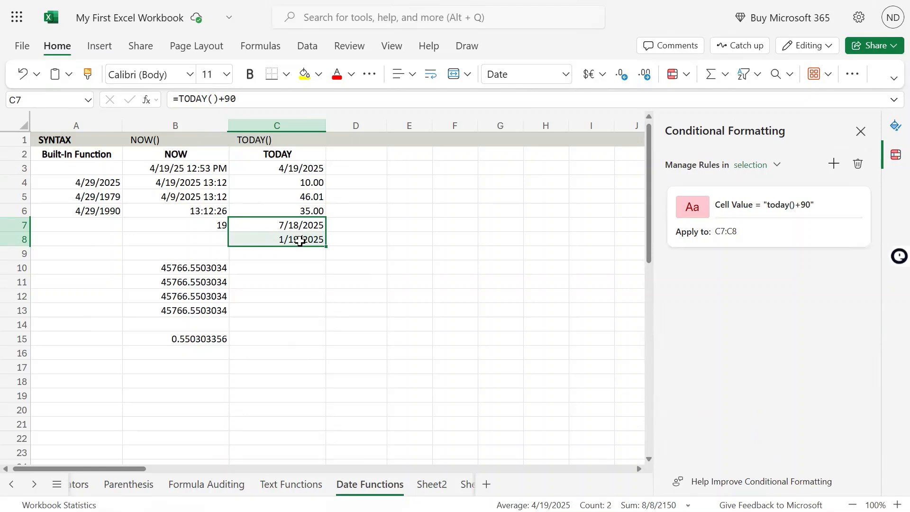
pyautogui.click(299, 237)
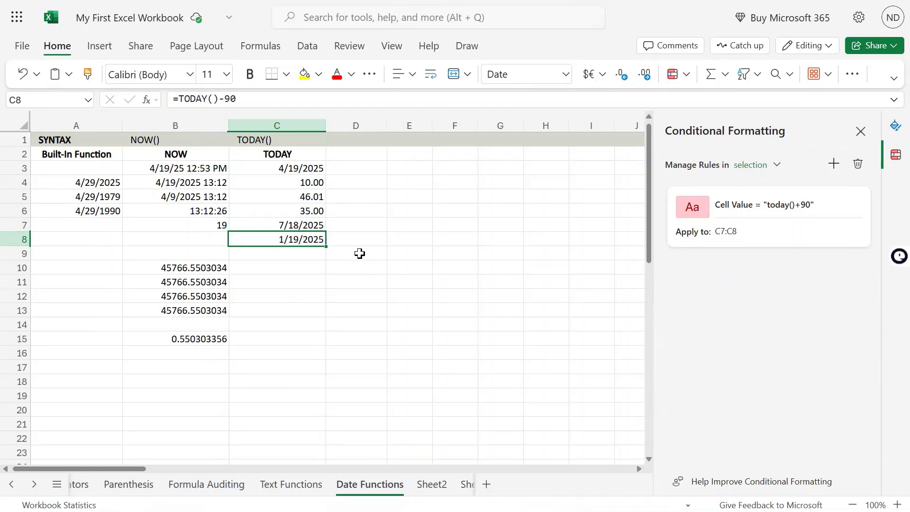
pyautogui.press('F2')
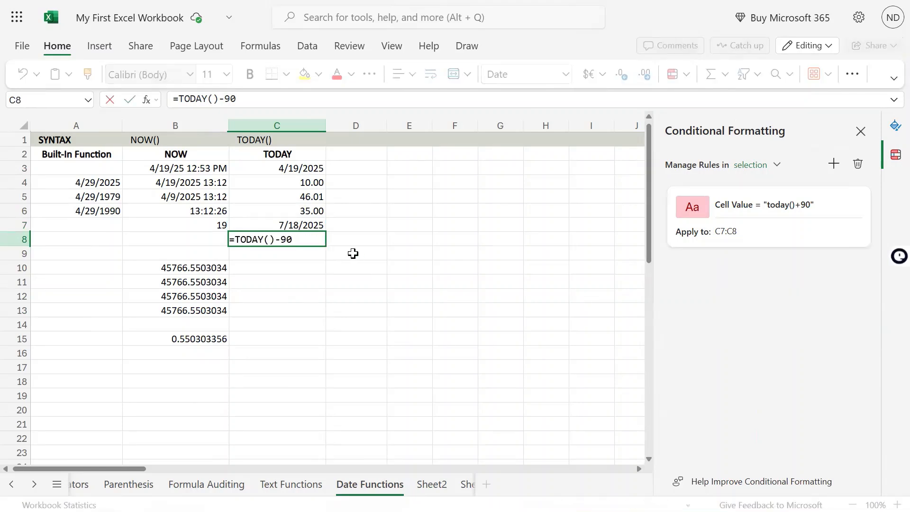
pyautogui.click(304, 225)
pyautogui.doubleClick(306, 225)
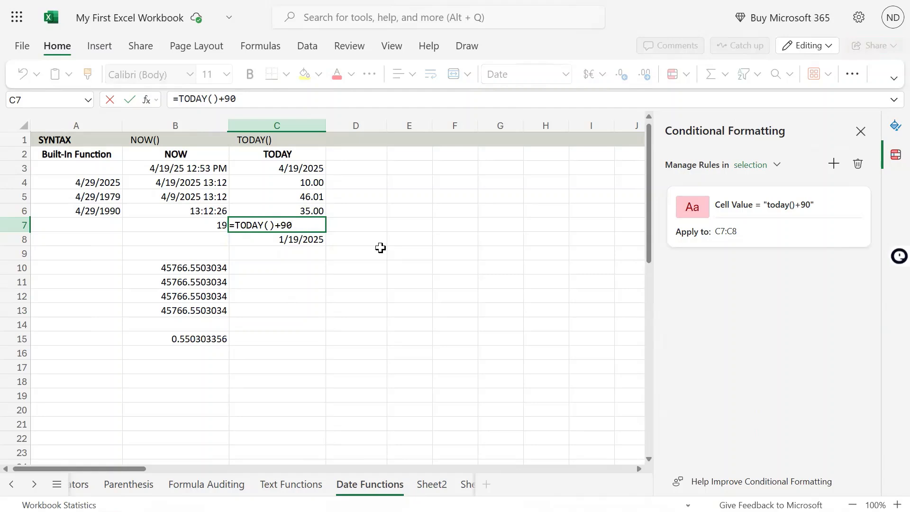
pyautogui.hotkey('ctrl', 'Return')
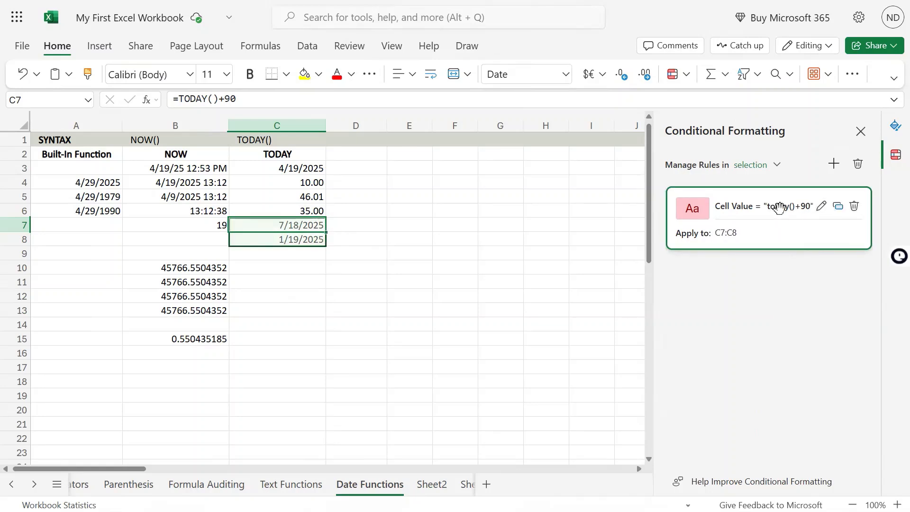
# Change the C7:C8 rule's condition to Greater than or equals to and save the rule
pyautogui.click(821, 207)
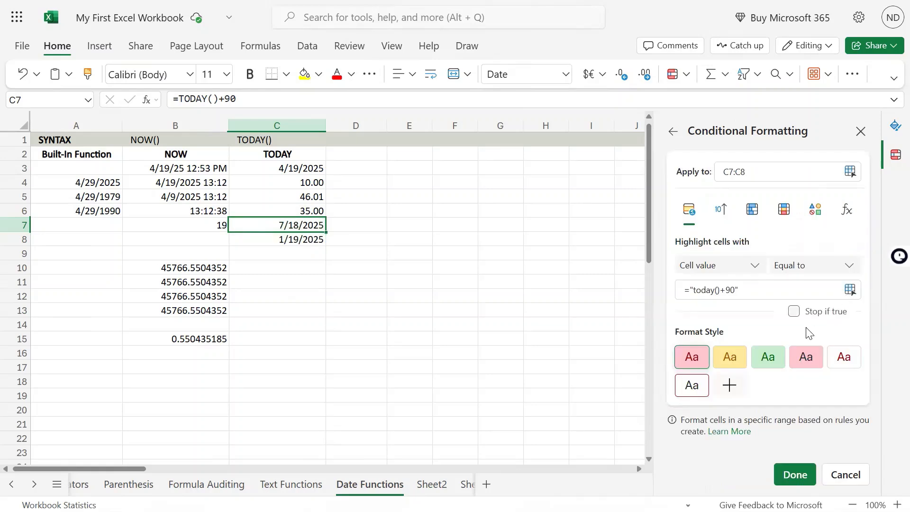
pyautogui.click(818, 275)
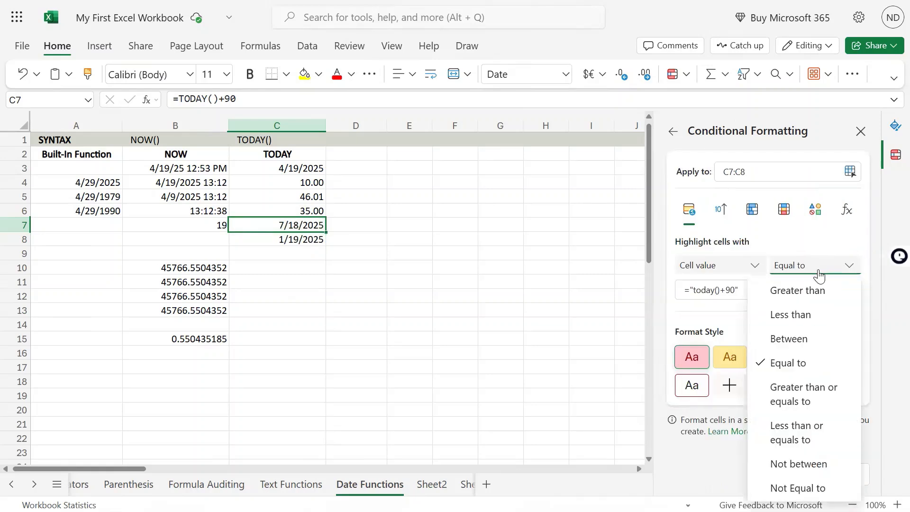
pyautogui.click(833, 396)
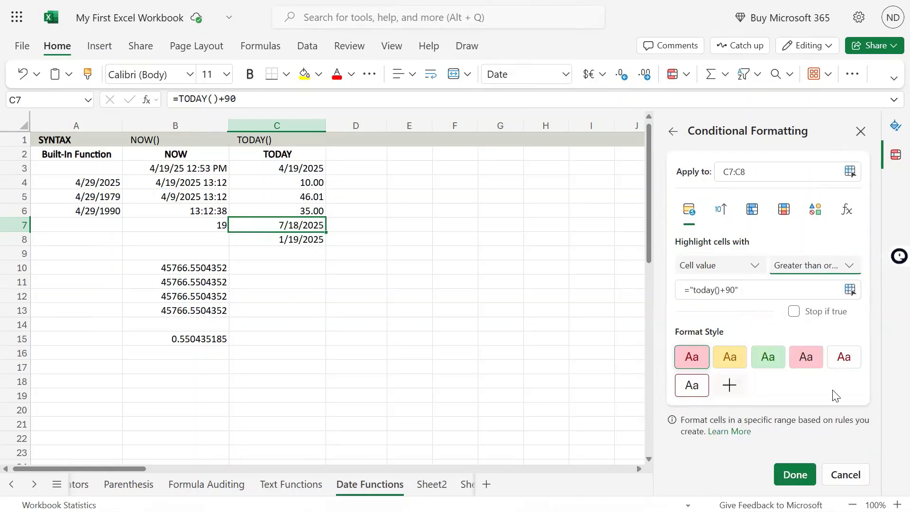
pyautogui.click(795, 474)
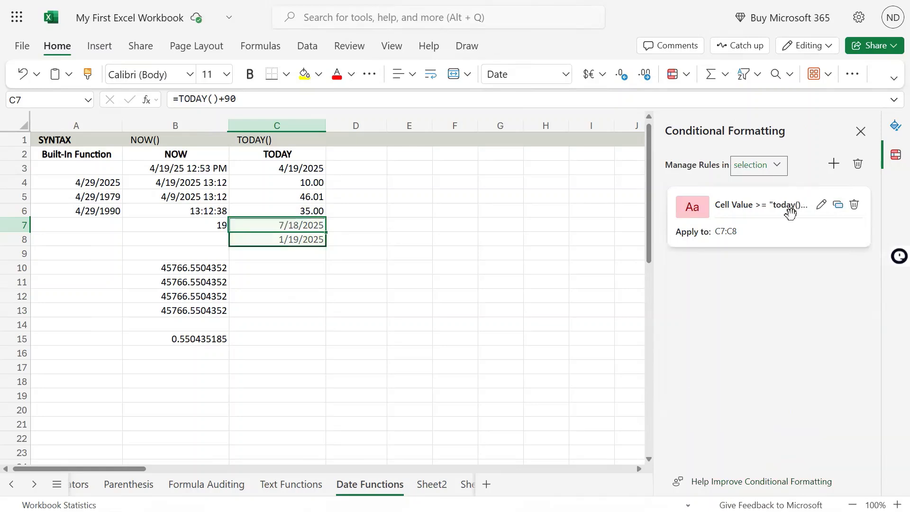
# Reopen the C7:C8 rule, try the yellow format style and review the Date occurring options
pyautogui.click(821, 206)
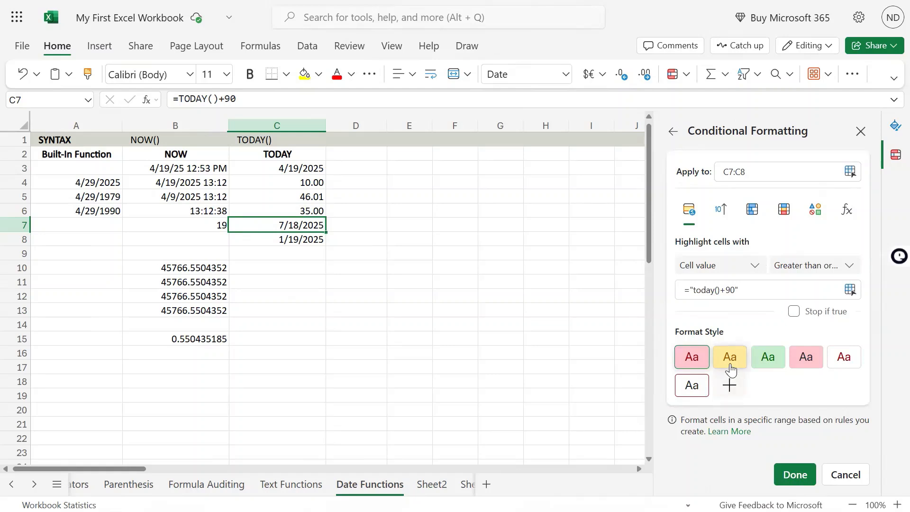
pyautogui.click(731, 362)
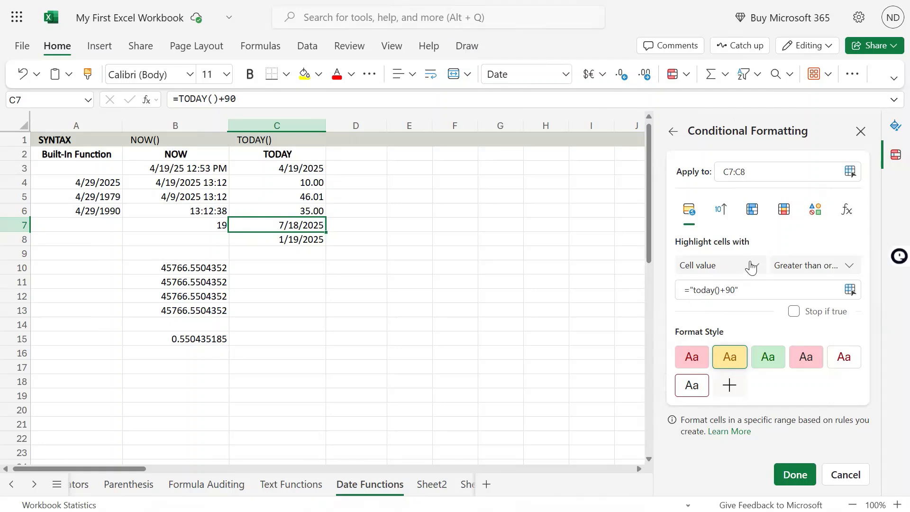
pyautogui.click(751, 267)
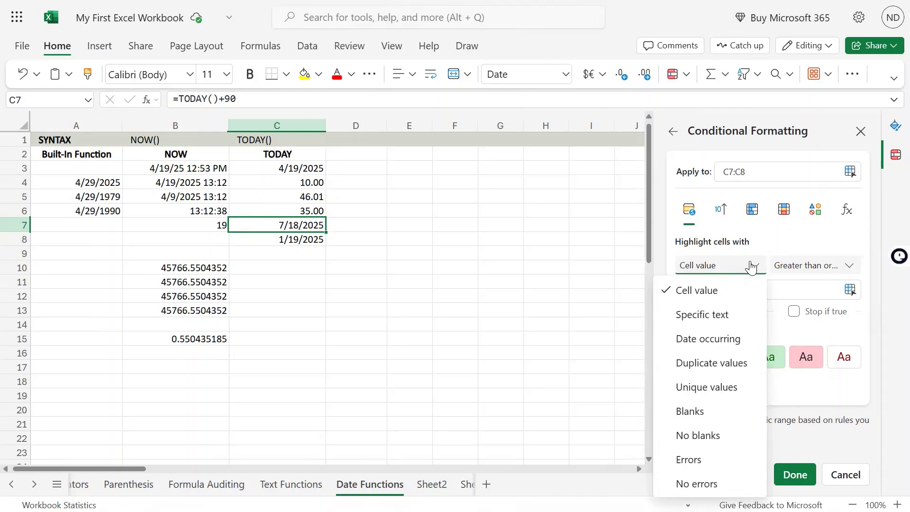
pyautogui.click(733, 338)
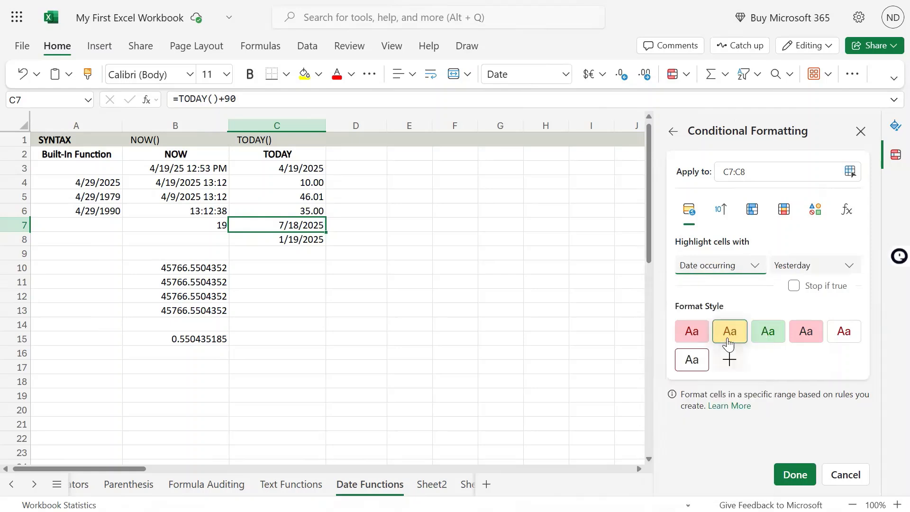
pyautogui.click(825, 268)
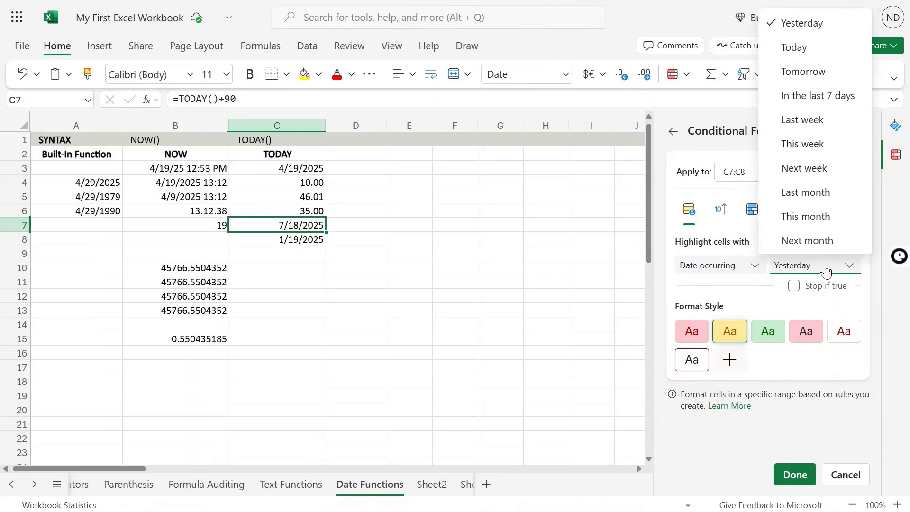
# Return the rule to Cell value with the condition Greater than or equals to
pyautogui.click(752, 265)
pyautogui.click(709, 291)
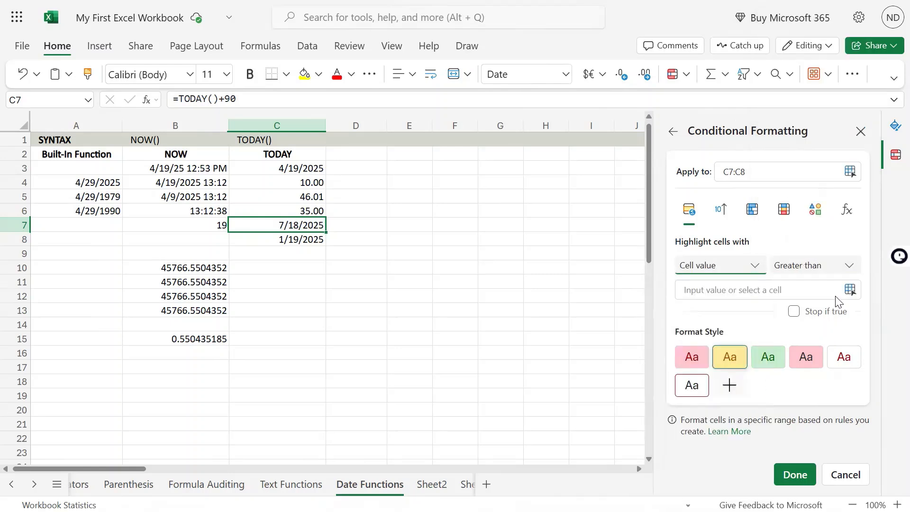
pyautogui.click(815, 274)
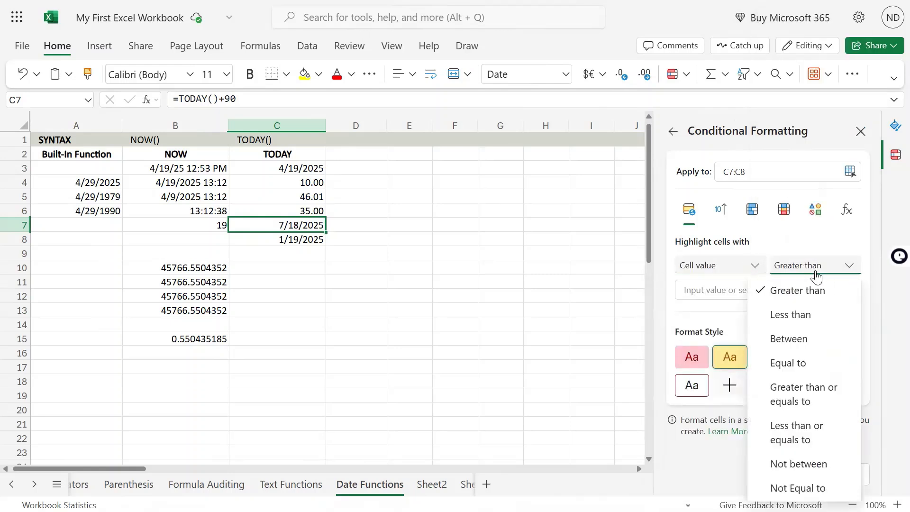
pyautogui.click(815, 390)
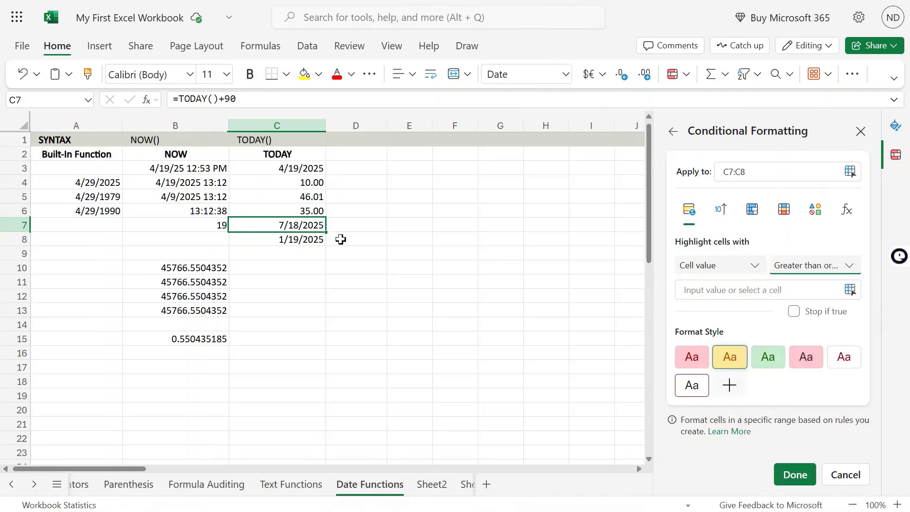
# Change the formula in C7 to =TODAY()+95
pyautogui.doubleClick(284, 223)
pyautogui.click(262, 102)
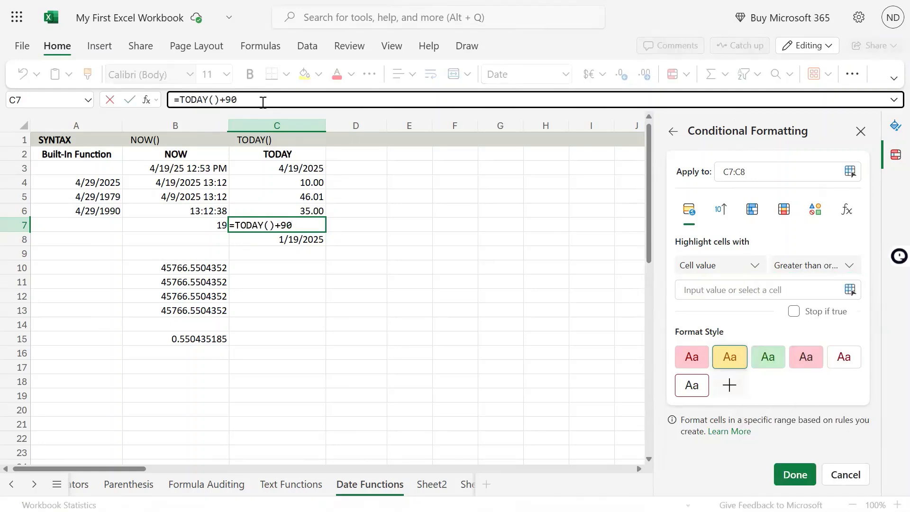
pyautogui.press('BackSpace')
pyautogui.write('5')
pyautogui.press('Return')
pyautogui.press('Up')
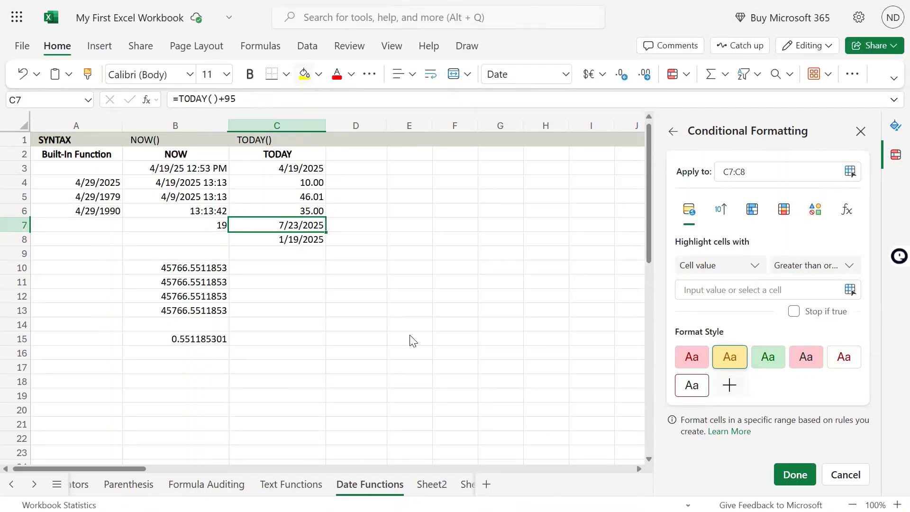
# Give the C7:C8 rule the light red format style with comparison value today()+90 and save it
pyautogui.click(693, 359)
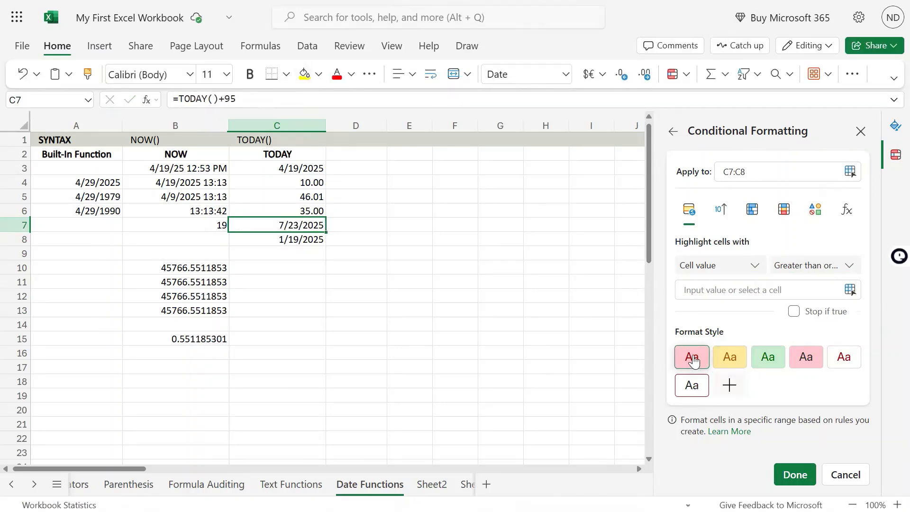
pyautogui.click(764, 286)
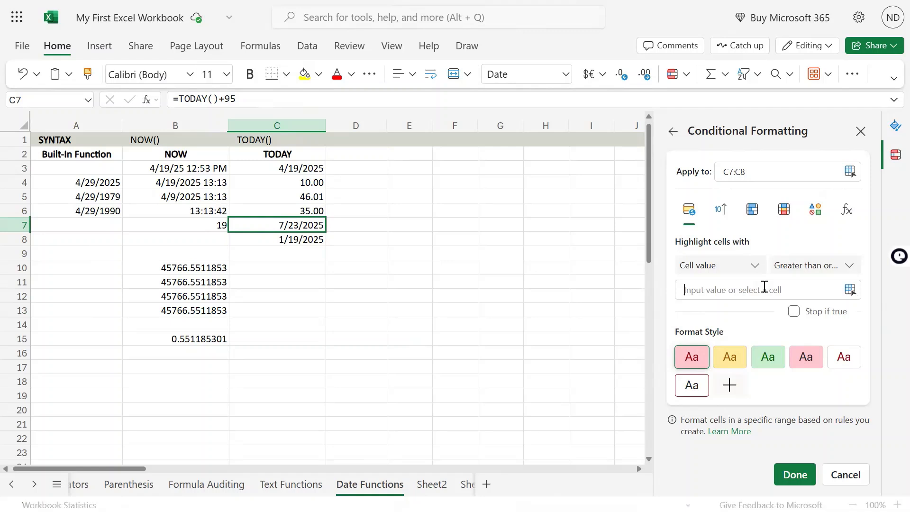
pyautogui.write('today')
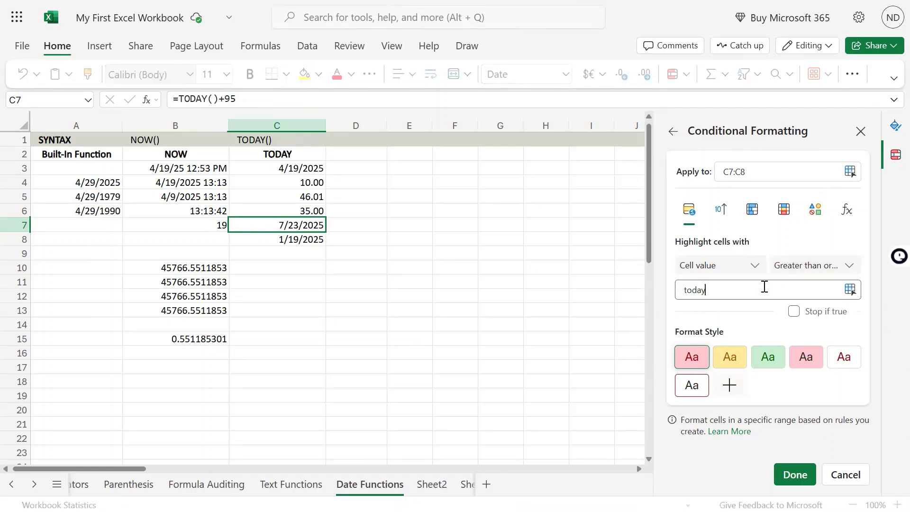
pyautogui.write('()+90')
pyautogui.click(788, 475)
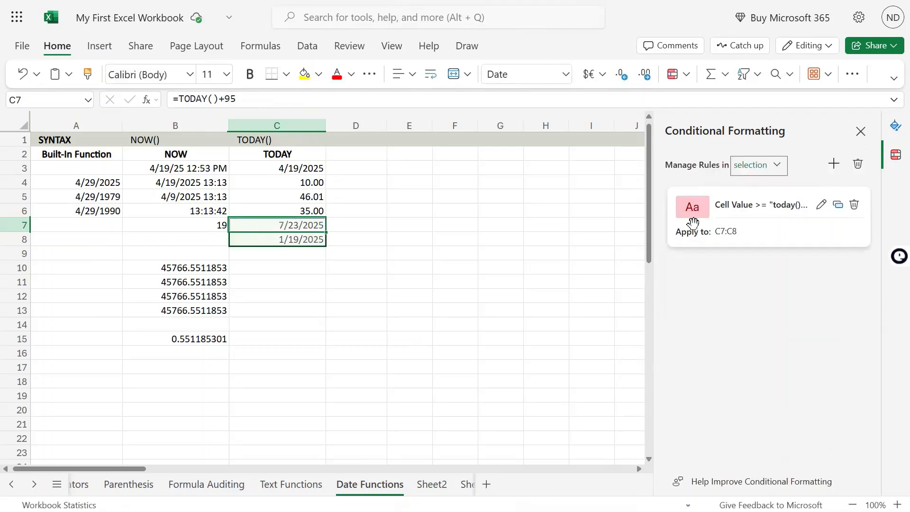
# Copy C7's formatting to C3 and then from C3 to C8 with Format Painter, and select C7
pyautogui.click(87, 74)
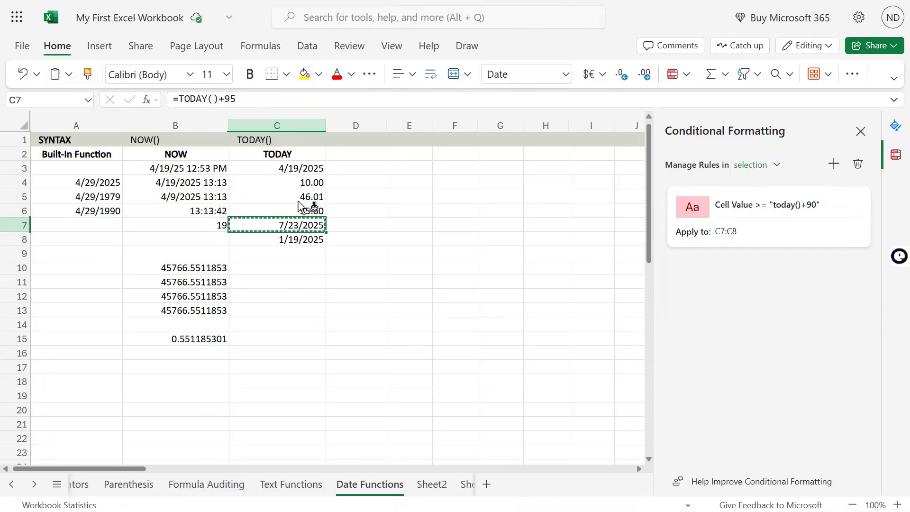
pyautogui.click(306, 169)
pyautogui.click(87, 74)
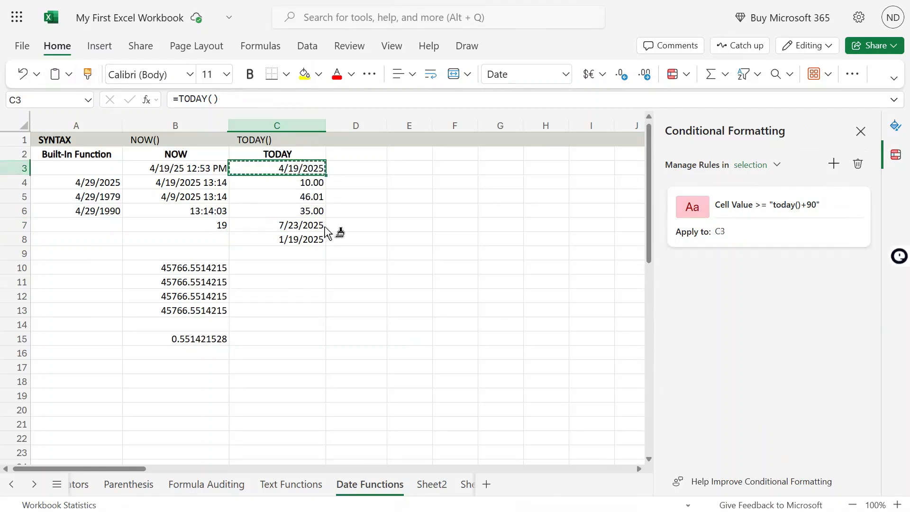
pyautogui.click(313, 240)
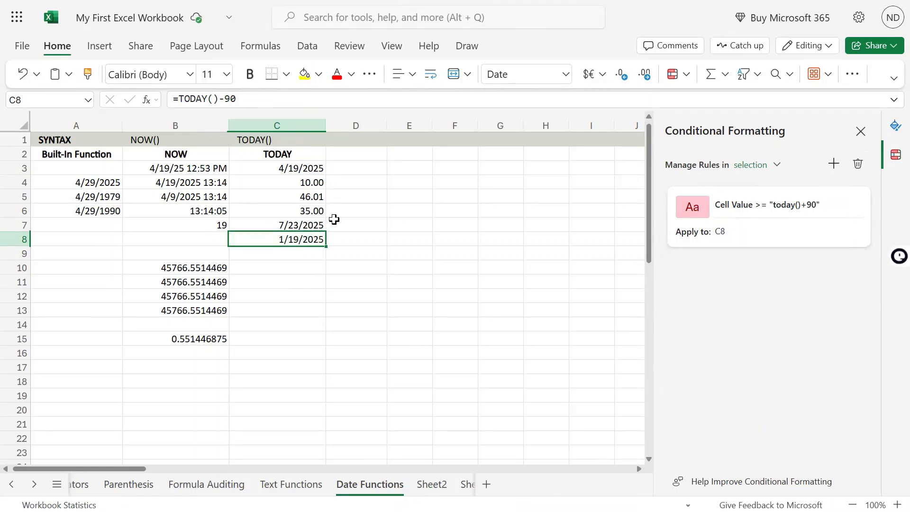
pyautogui.click(296, 225)
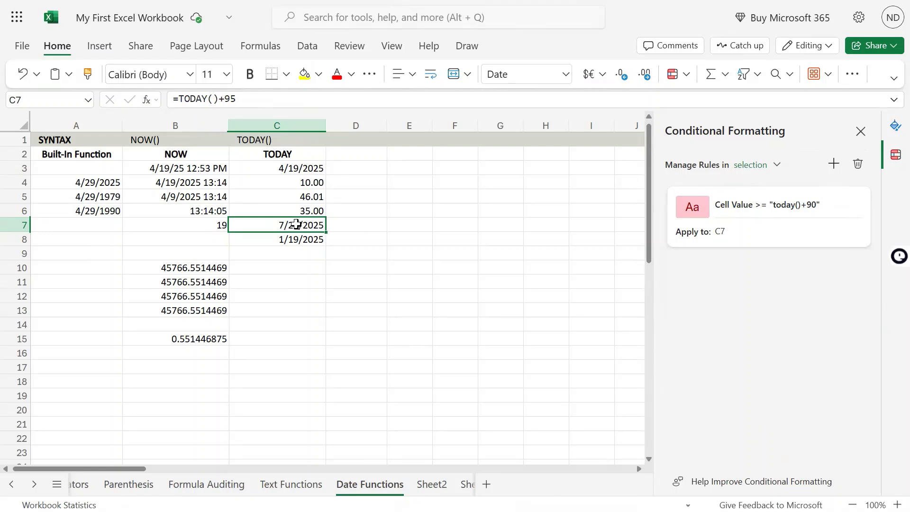
# Edit the C7 rule to use the formula =C7>=today()+90 with the light red format style and save it
pyautogui.moveTo(747, 216)
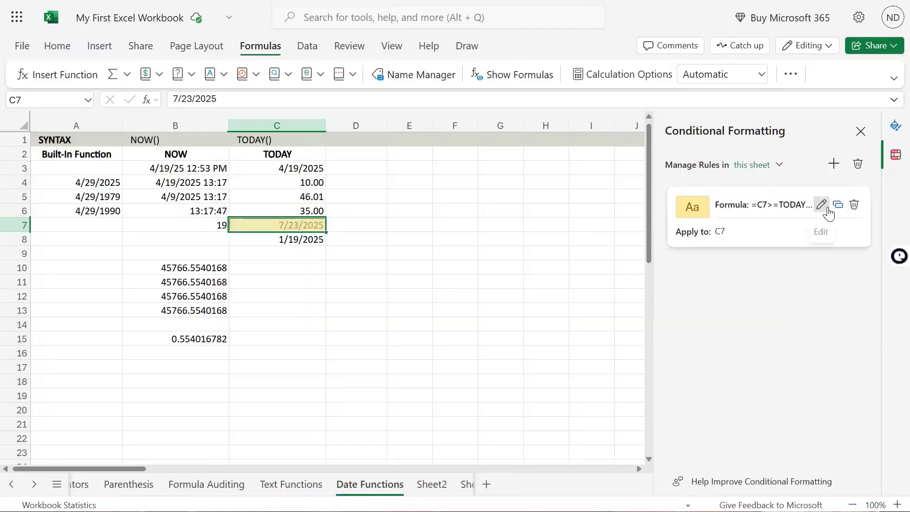
pyautogui.click(821, 209)
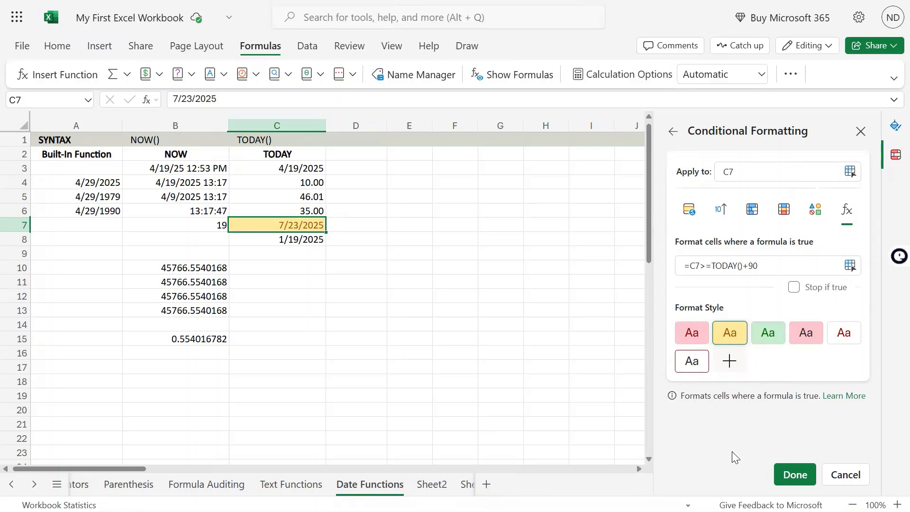
pyautogui.click(846, 216)
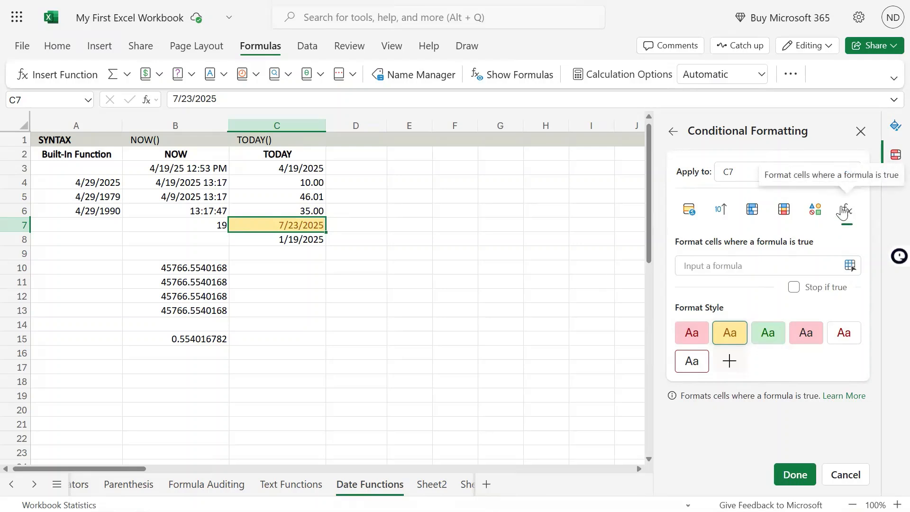
pyautogui.click(697, 264)
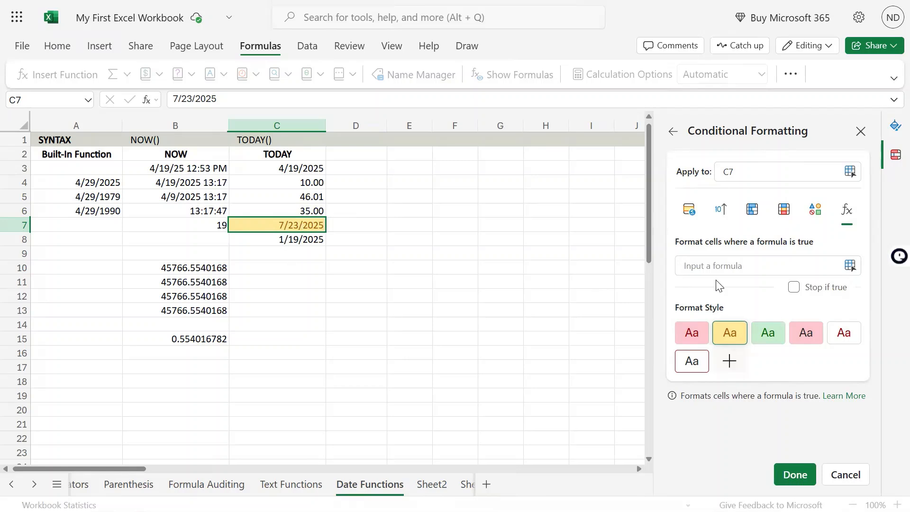
pyautogui.write('=')
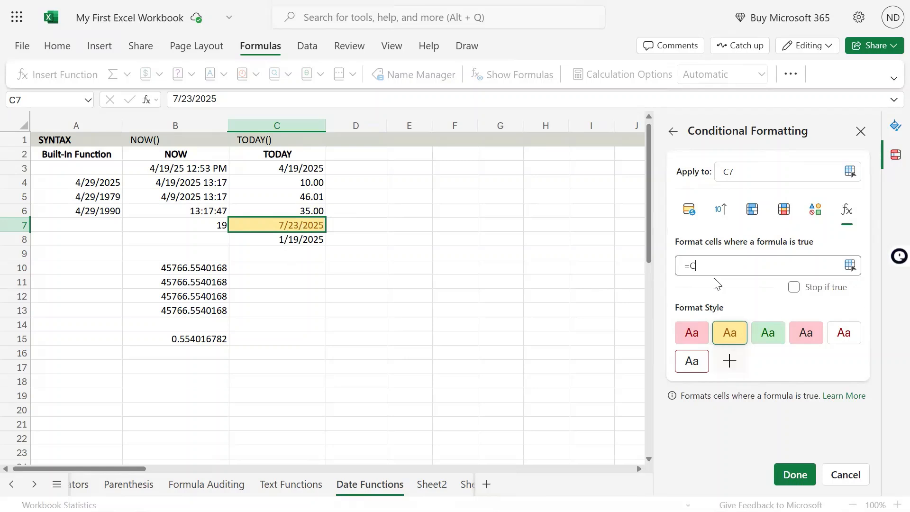
pyautogui.write('C7=today()+90>')
pyautogui.click(695, 335)
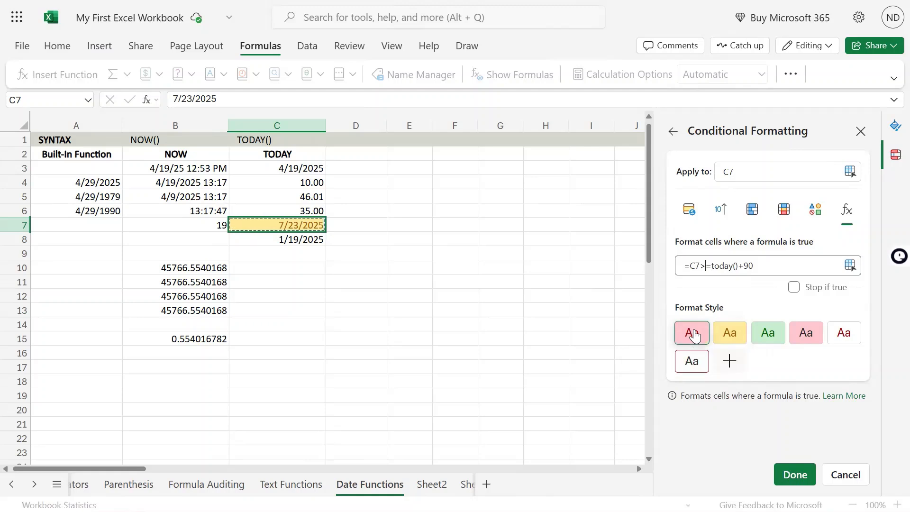
pyautogui.click(791, 473)
# Change the date in C7 to 5/23/2025 to test the formula rule
pyautogui.doubleClick(313, 227)
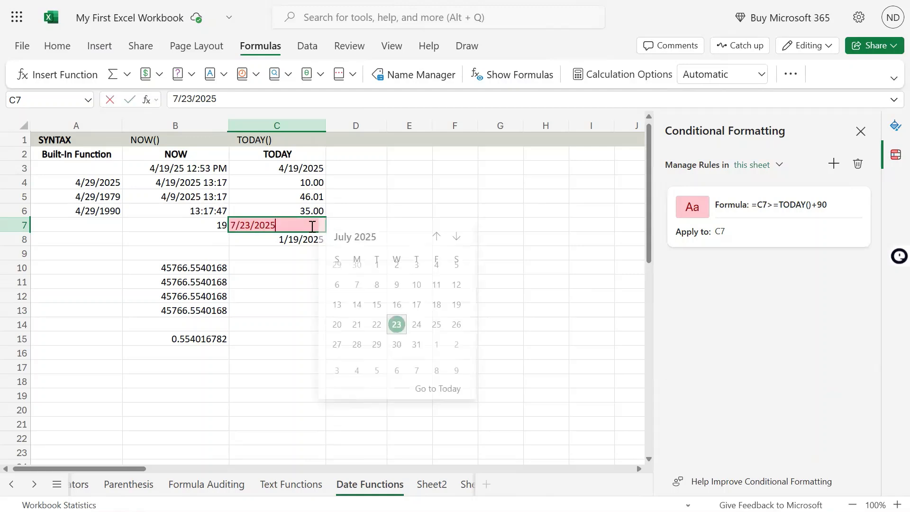
pyautogui.click(237, 226)
pyautogui.press('BackSpace')
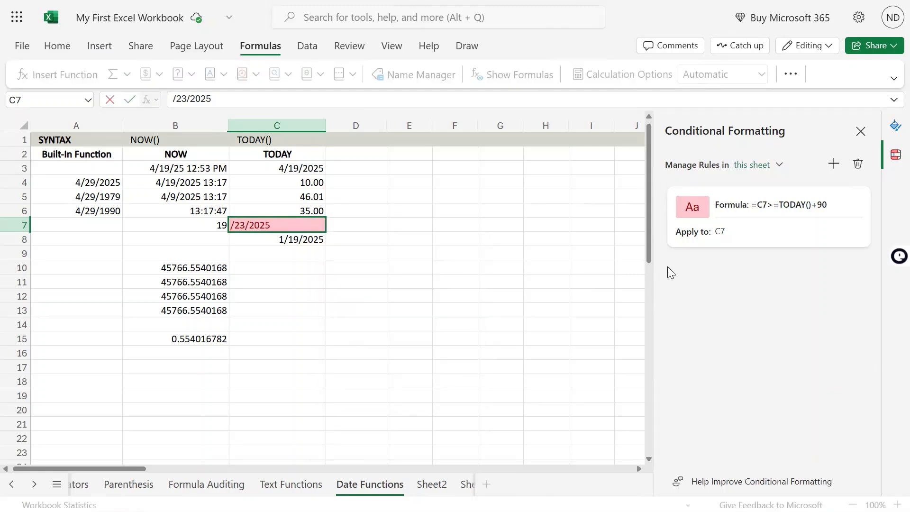
pyautogui.write('5')
pyautogui.press('Return')
pyautogui.press('Up')
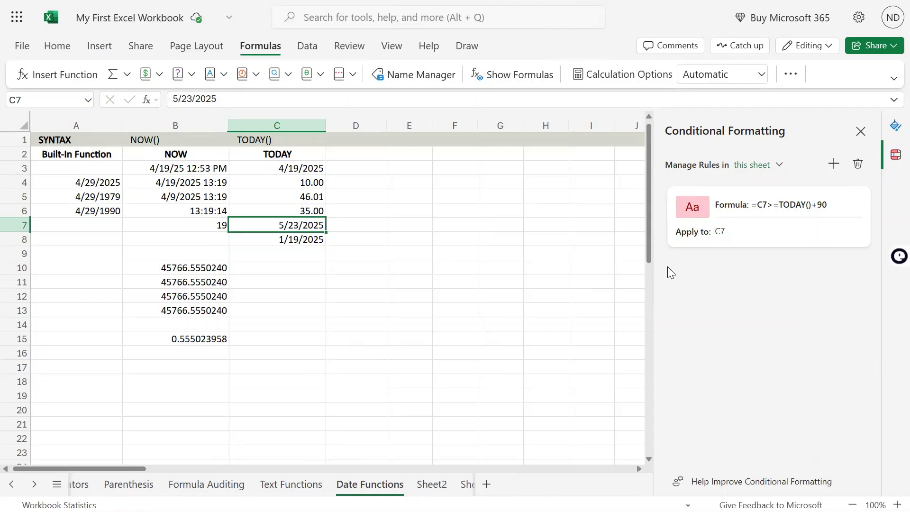
# Change the date in C7 to 9/23/2025 to retest the formula rule
pyautogui.press('F2')
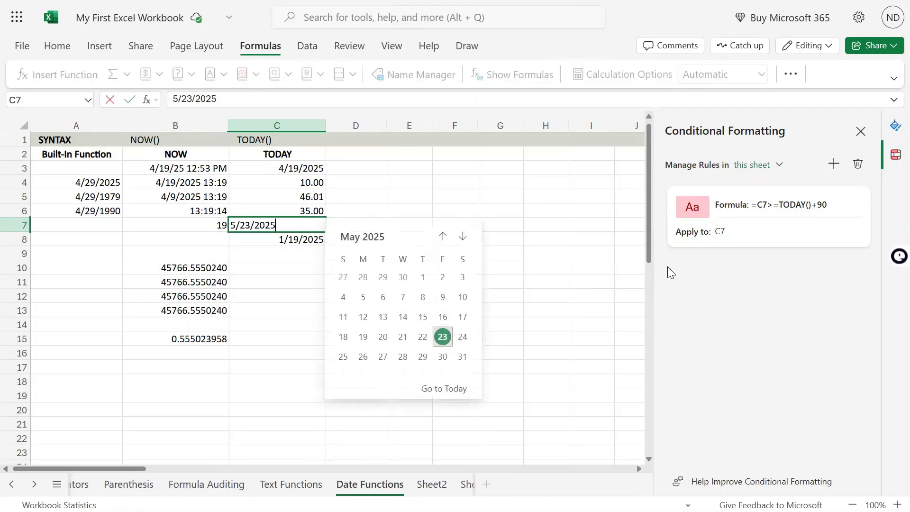
pyautogui.press('Left')
pyautogui.press('Left')
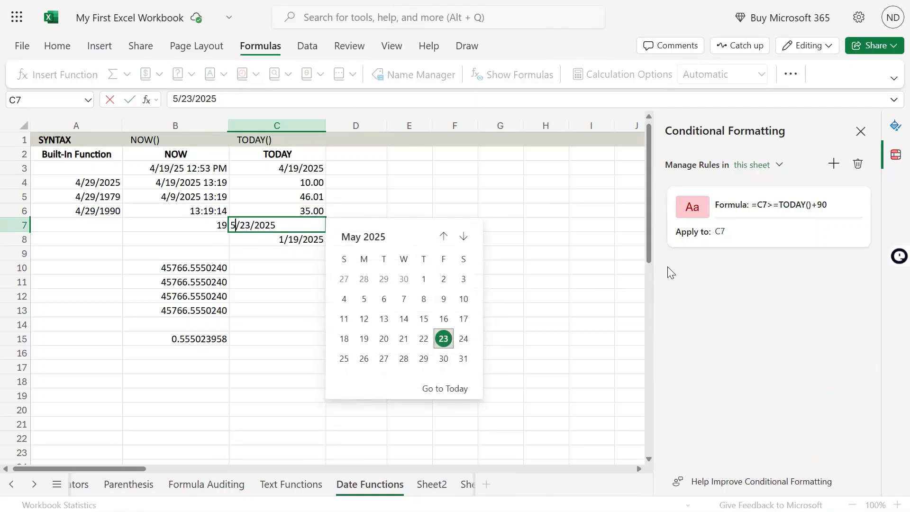
pyautogui.press('BackSpace')
pyautogui.write('9')
pyautogui.press('Return')
pyautogui.press('Up')
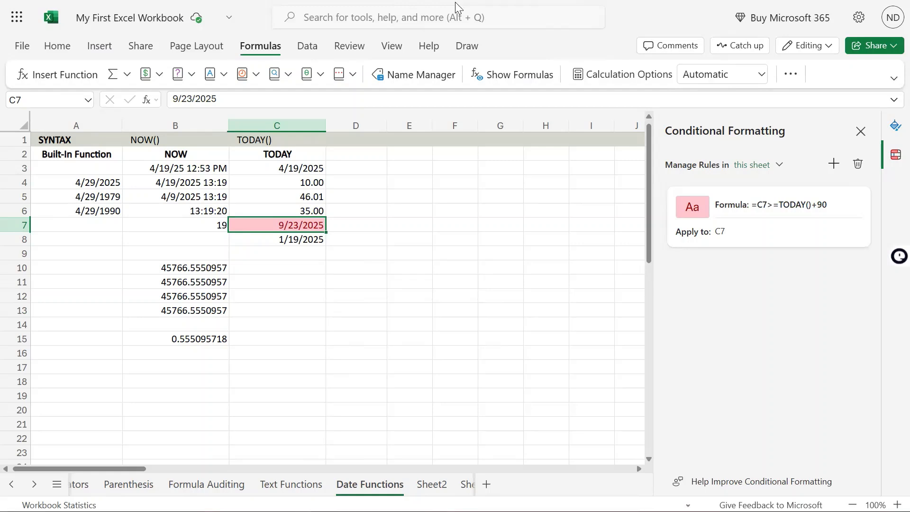
pyautogui.moveTo(454, 1)
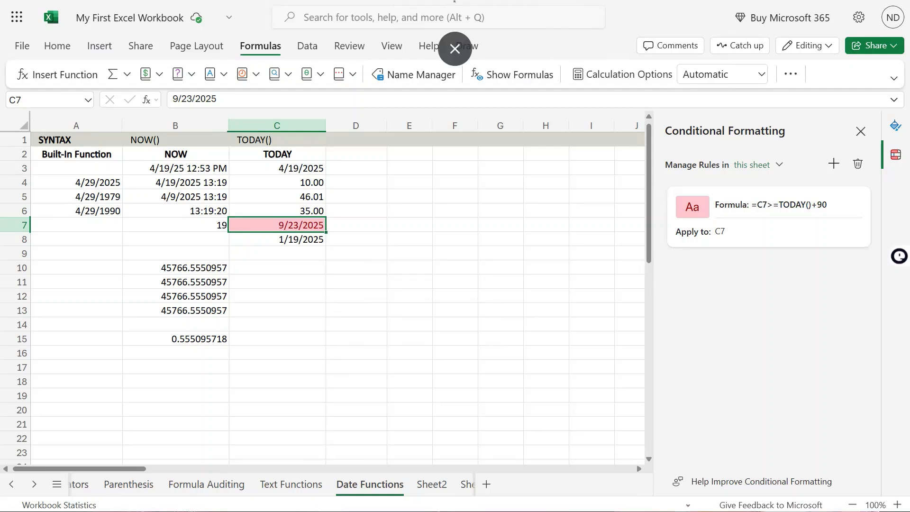